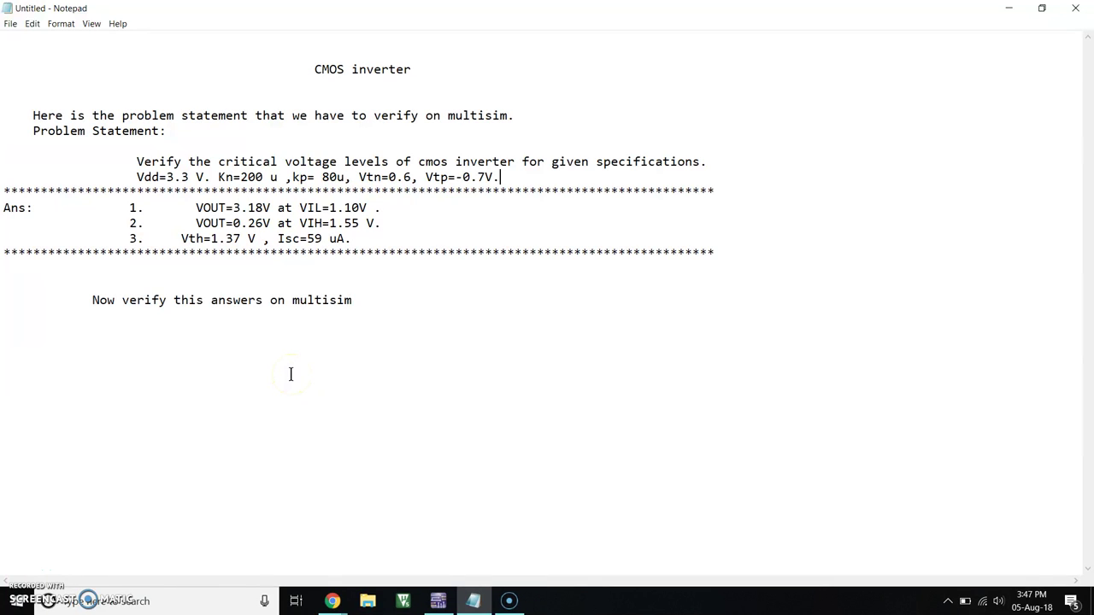
# - Review the CMOS inverter title, specs, expected answers and verification note, then return to Multisim's Design2
pyautogui.moveTo(420, 69); pyautogui.dragTo(315, 67)
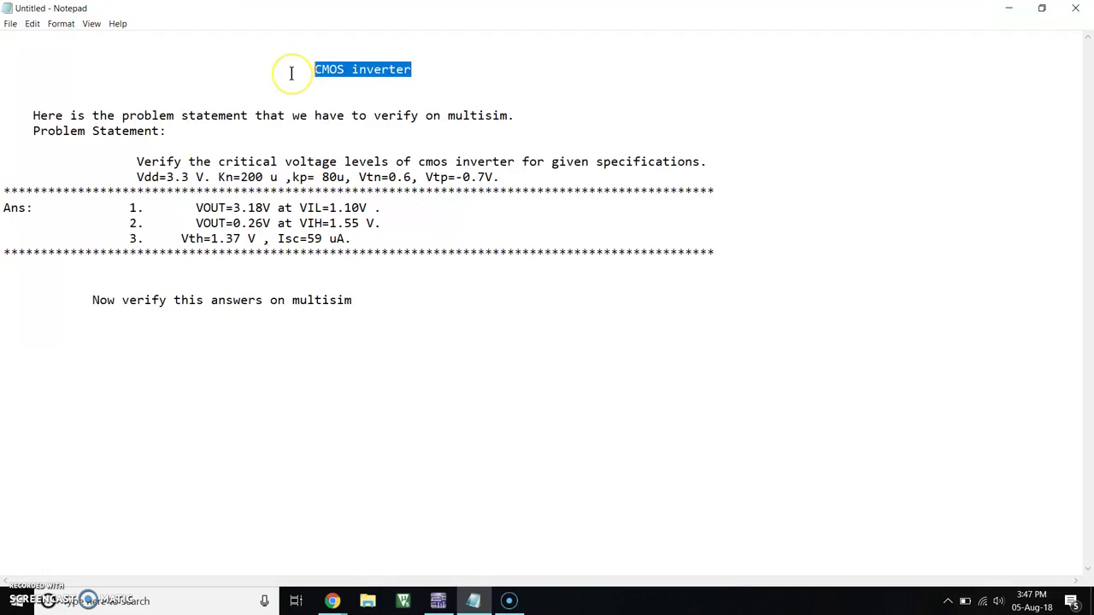
pyautogui.click(291, 74)
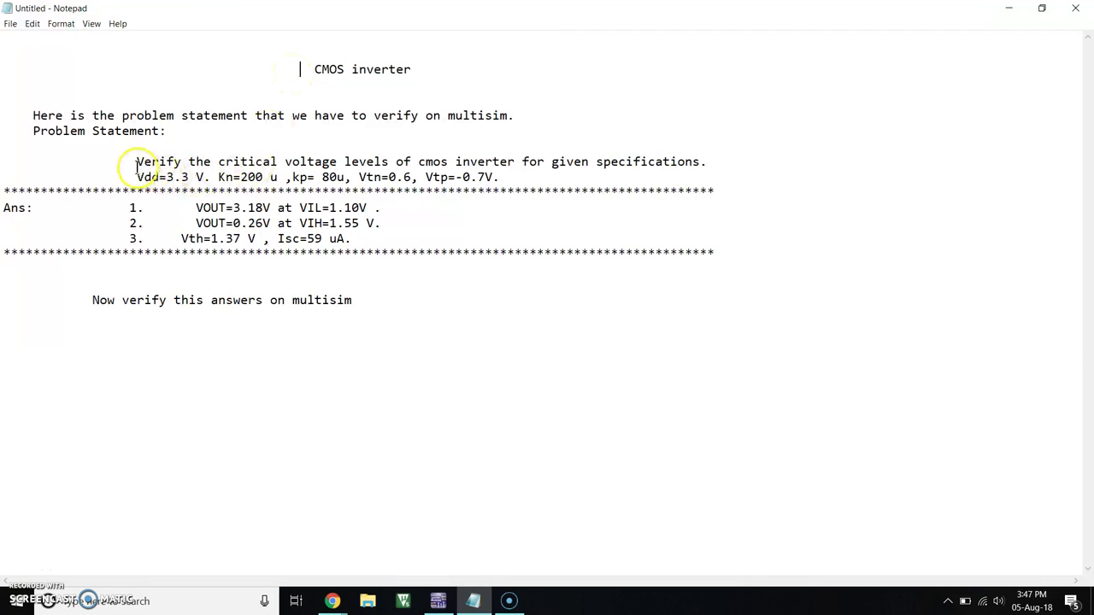
pyautogui.moveTo(135, 163); pyautogui.dragTo(513, 180)
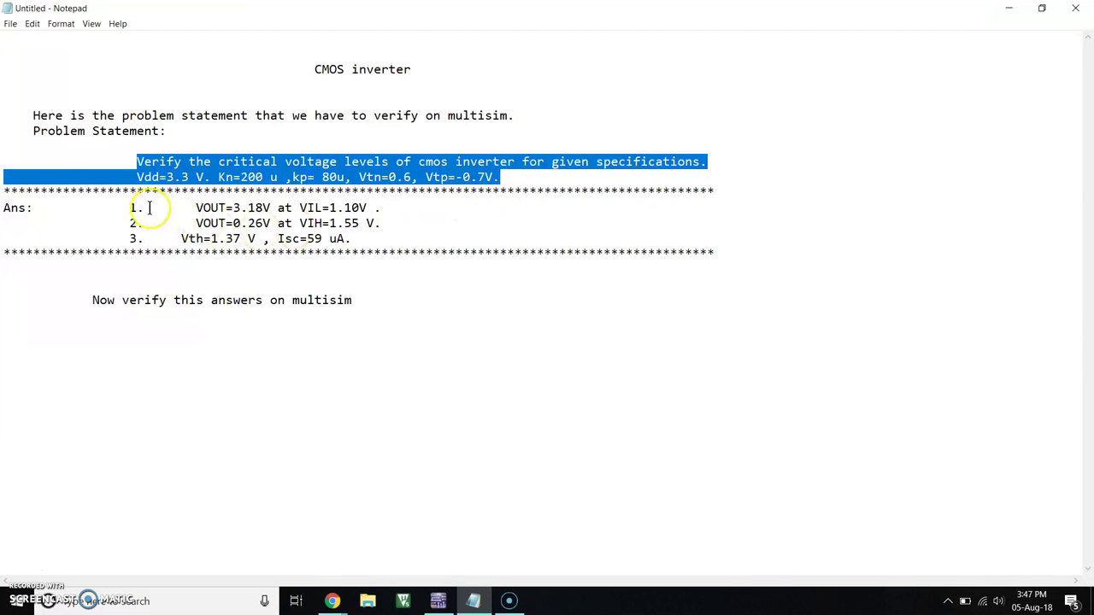
pyautogui.moveTo(114, 207); pyautogui.dragTo(393, 239)
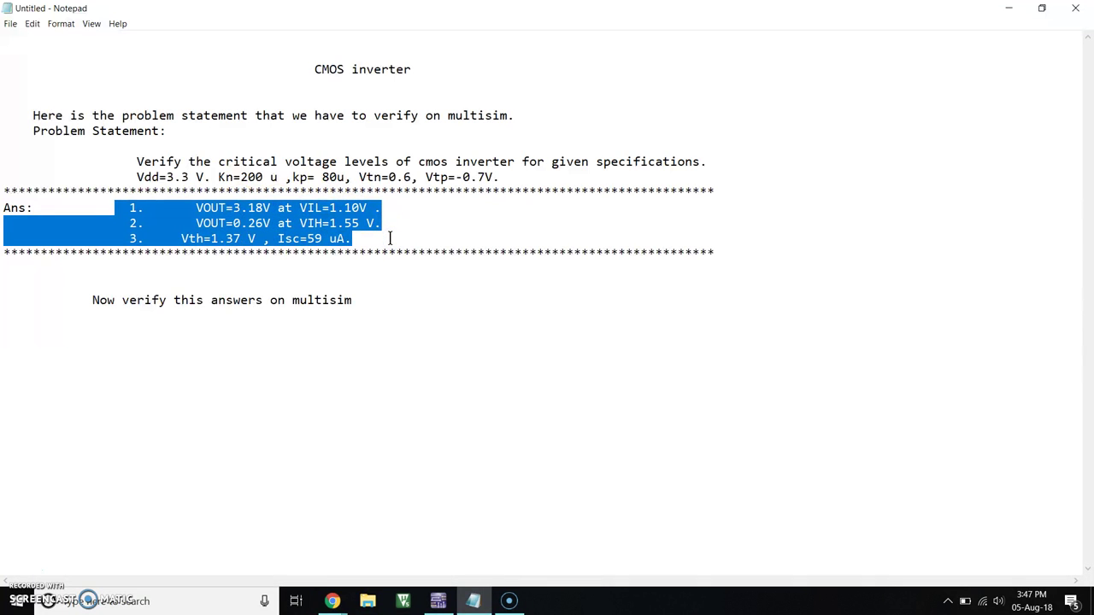
pyautogui.moveTo(359, 300); pyautogui.dragTo(97, 300)
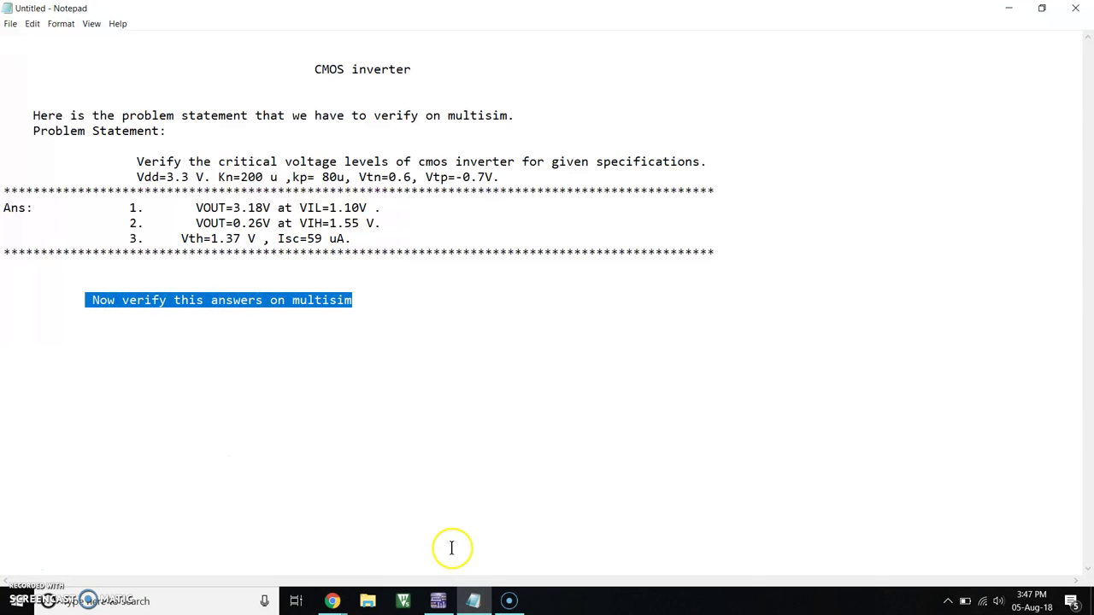
pyautogui.click(442, 602)
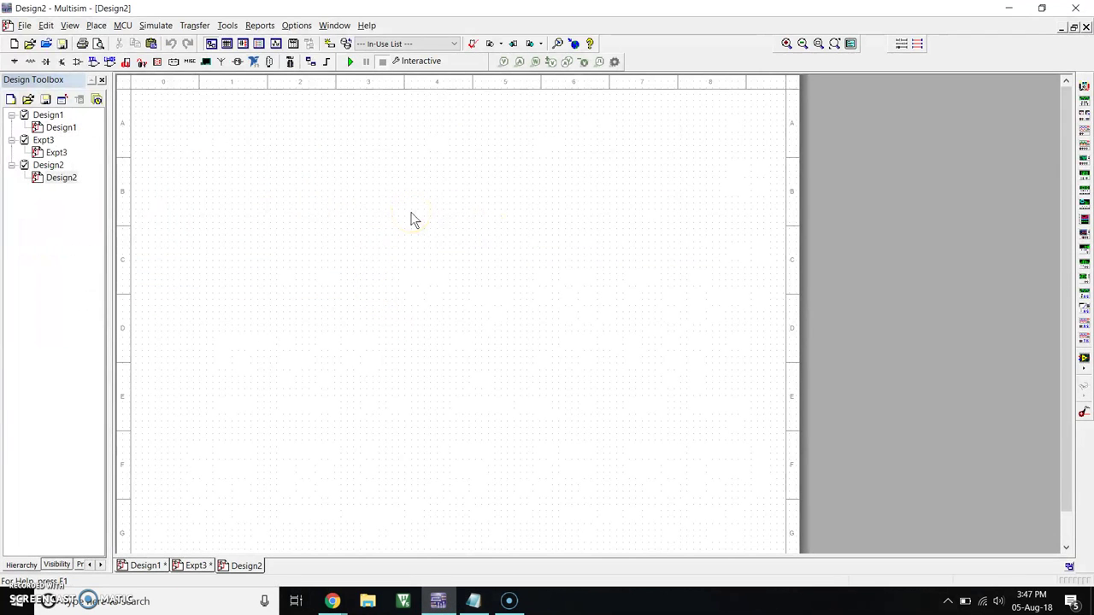
# - Open the component browser and search all groups for 'mos'
pyautogui.click(384, 203)
pyautogui.click(96, 25)
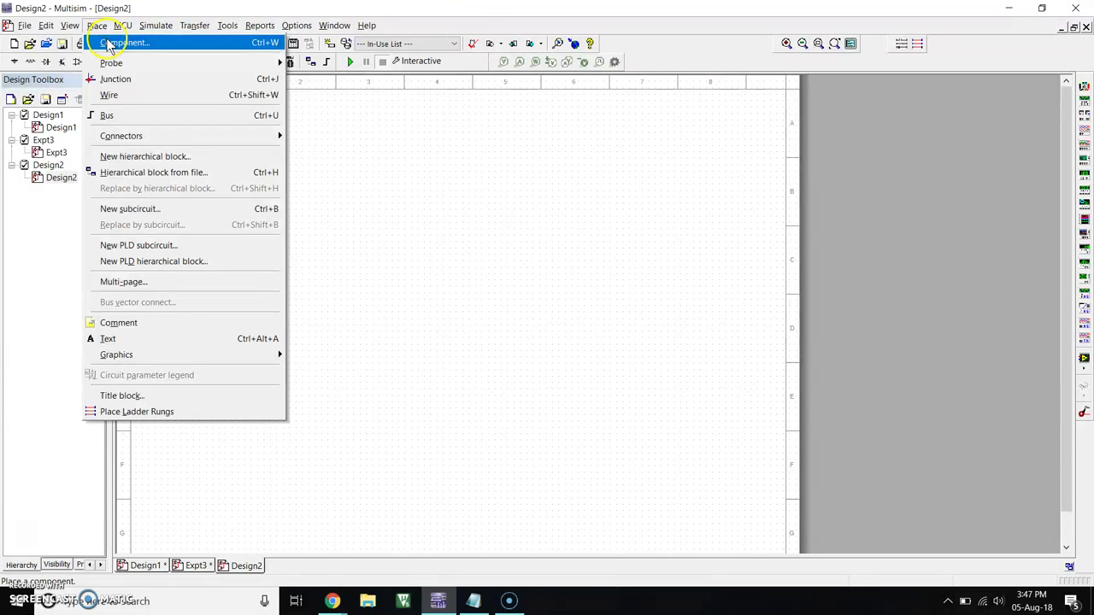
pyautogui.click(119, 42)
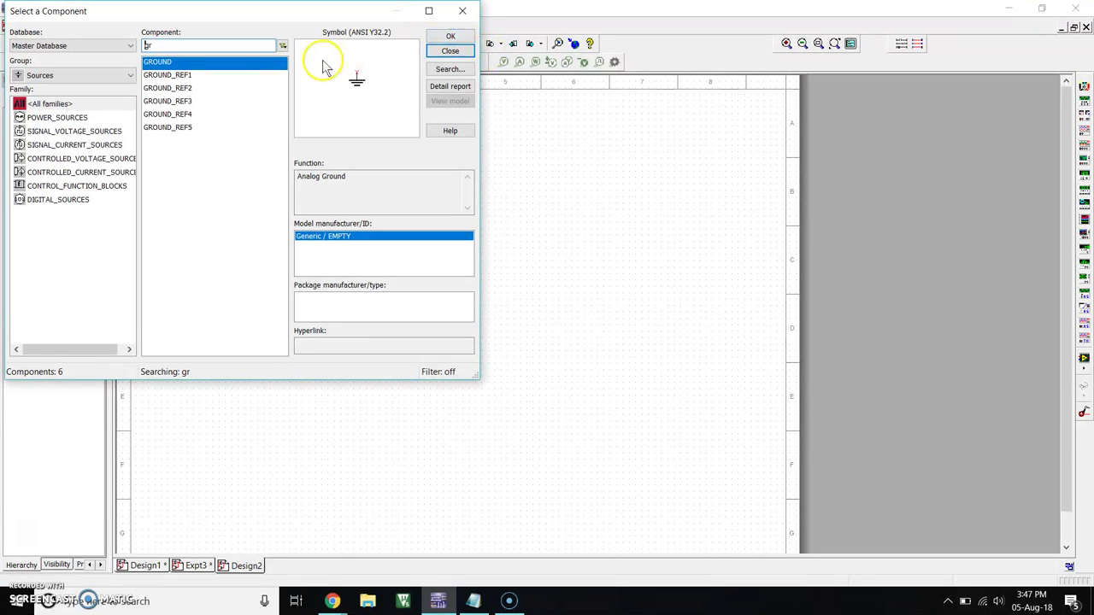
pyautogui.click(127, 75)
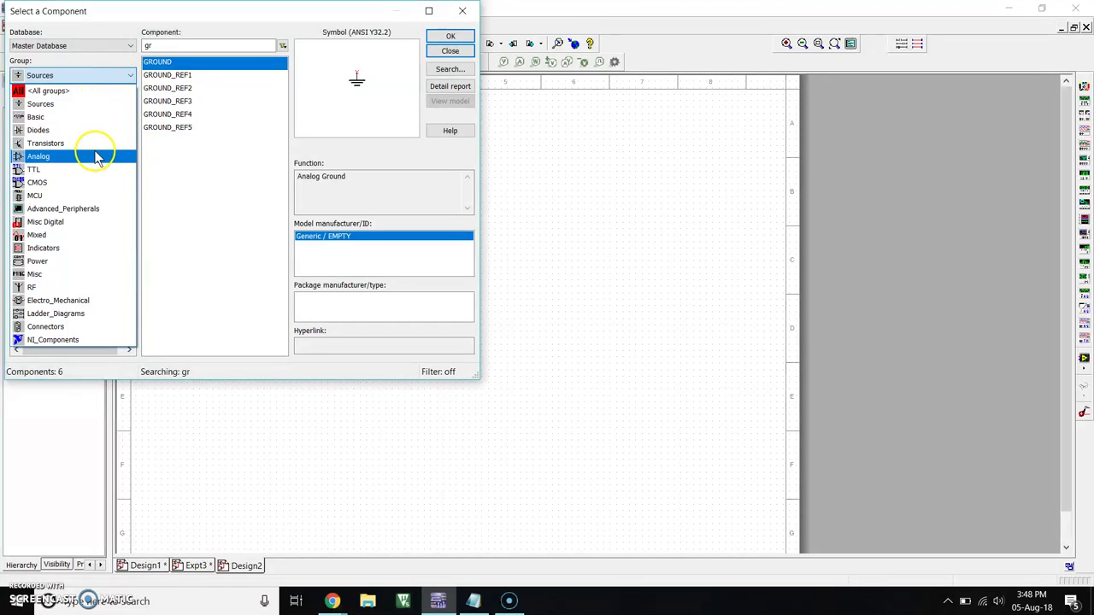
pyautogui.click(92, 91)
pyautogui.write('vdd')
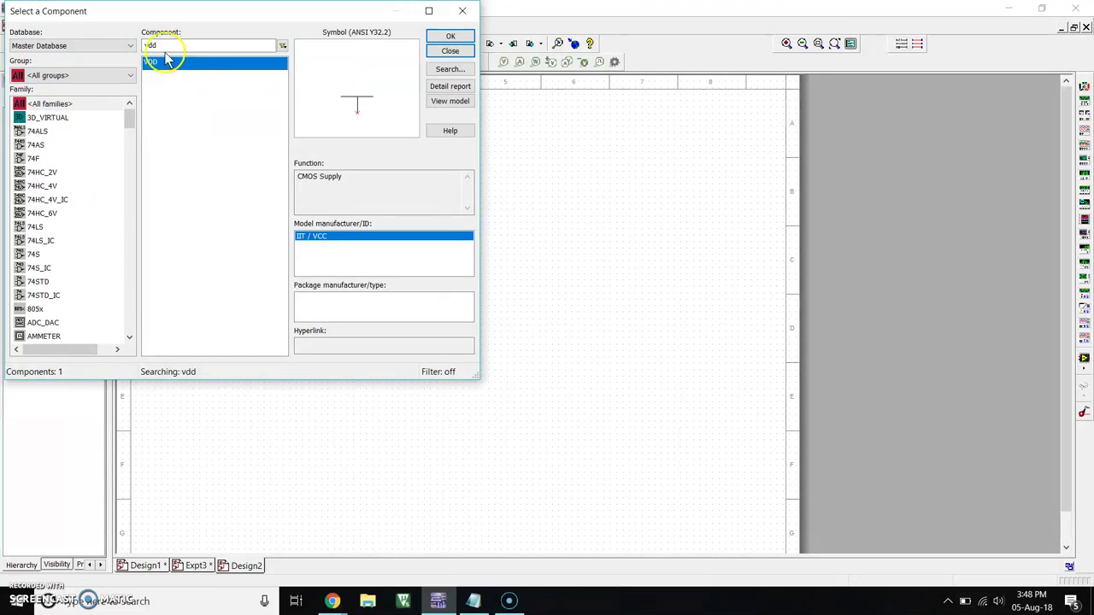
pyautogui.doubleClick(159, 45)
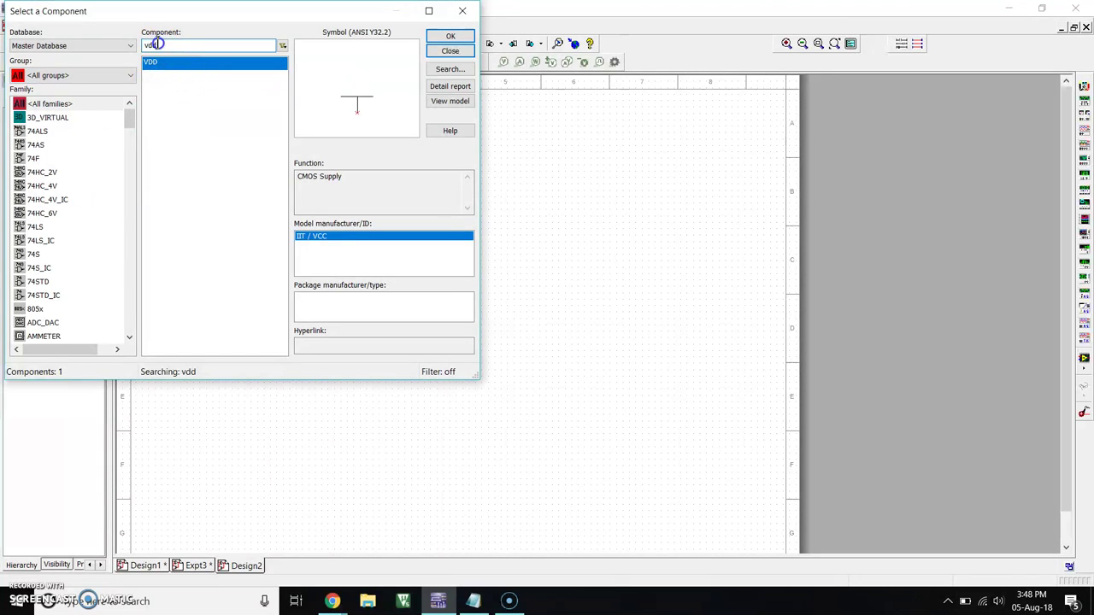
pyautogui.write('mos')
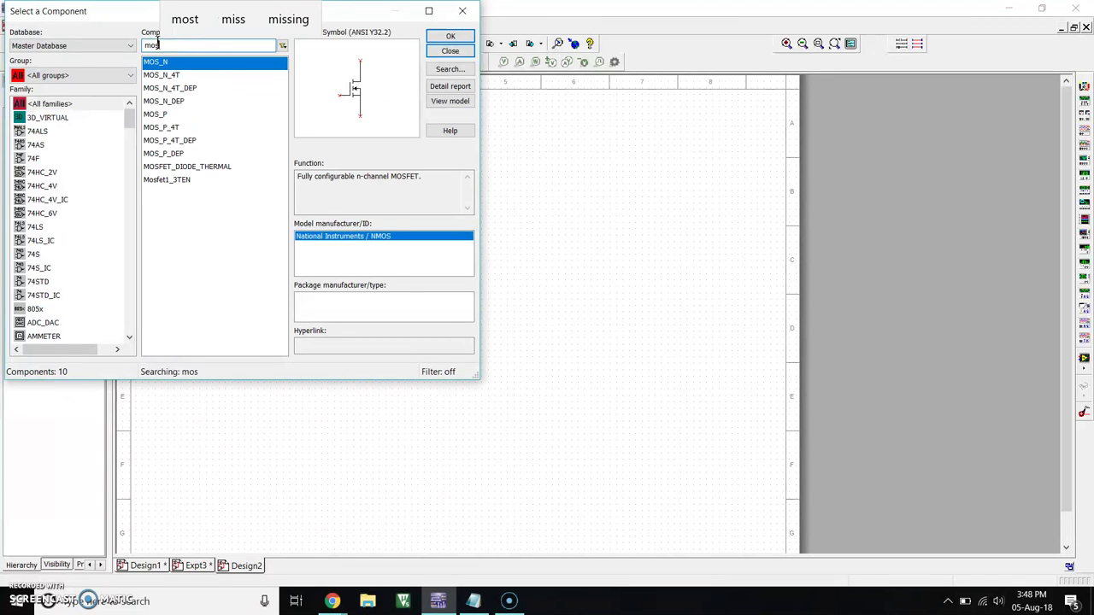
# - Place a MOS_P transistor as Q1 and a MOS_N transistor as Q2 beneath it
pyautogui.click(162, 115)
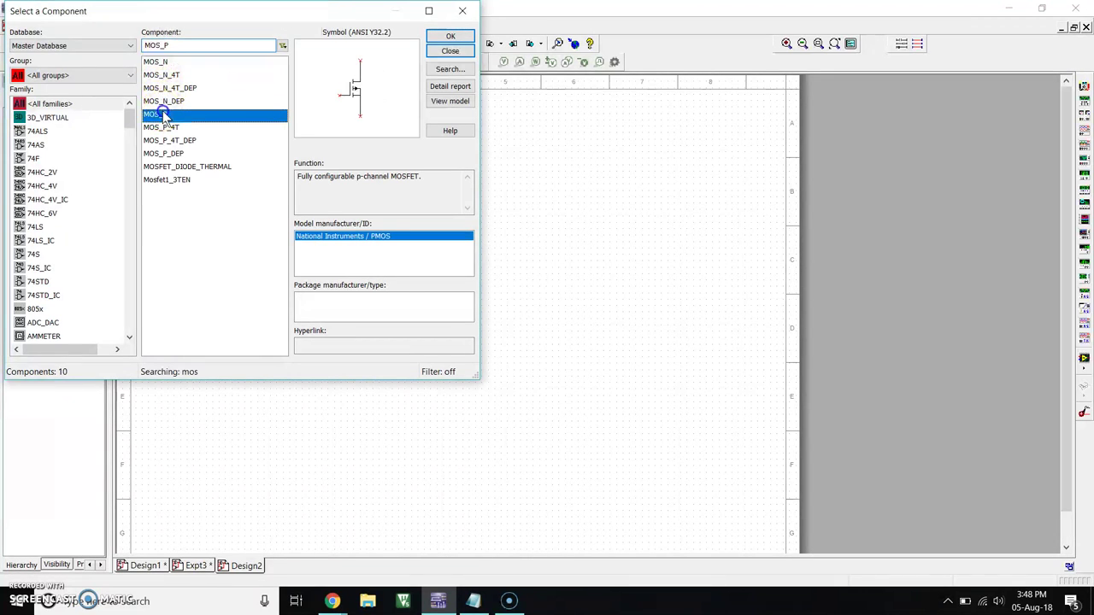
pyautogui.click(449, 40)
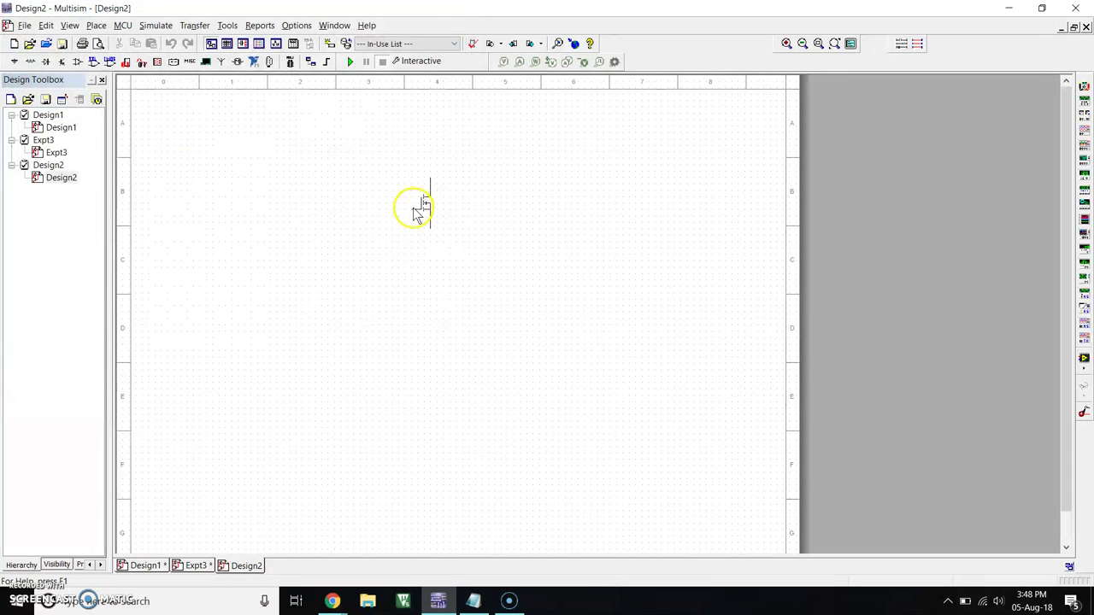
pyautogui.click(415, 207)
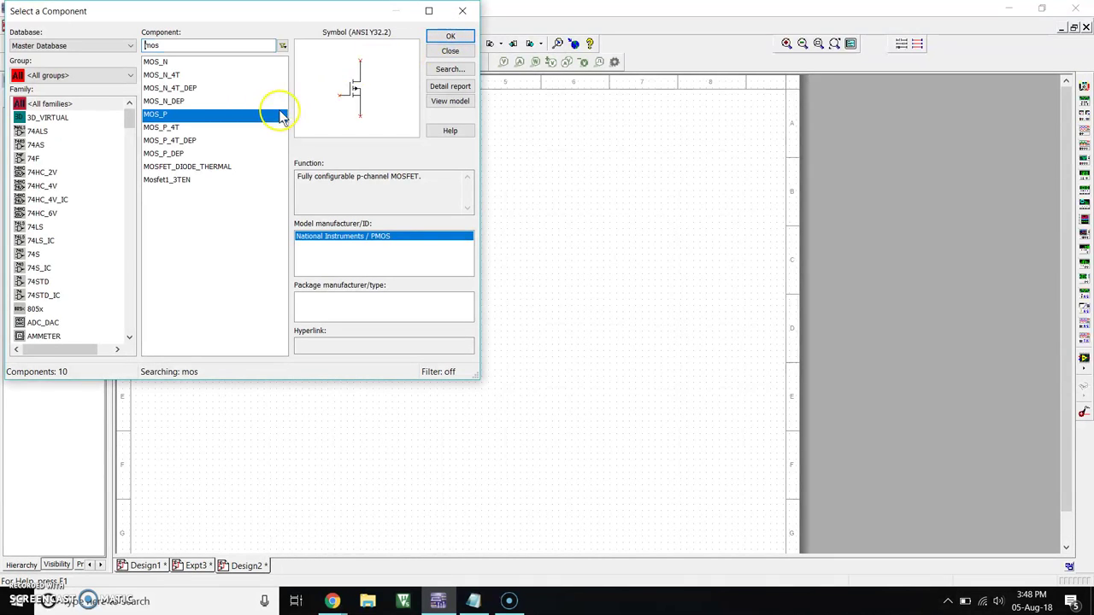
pyautogui.click(171, 63)
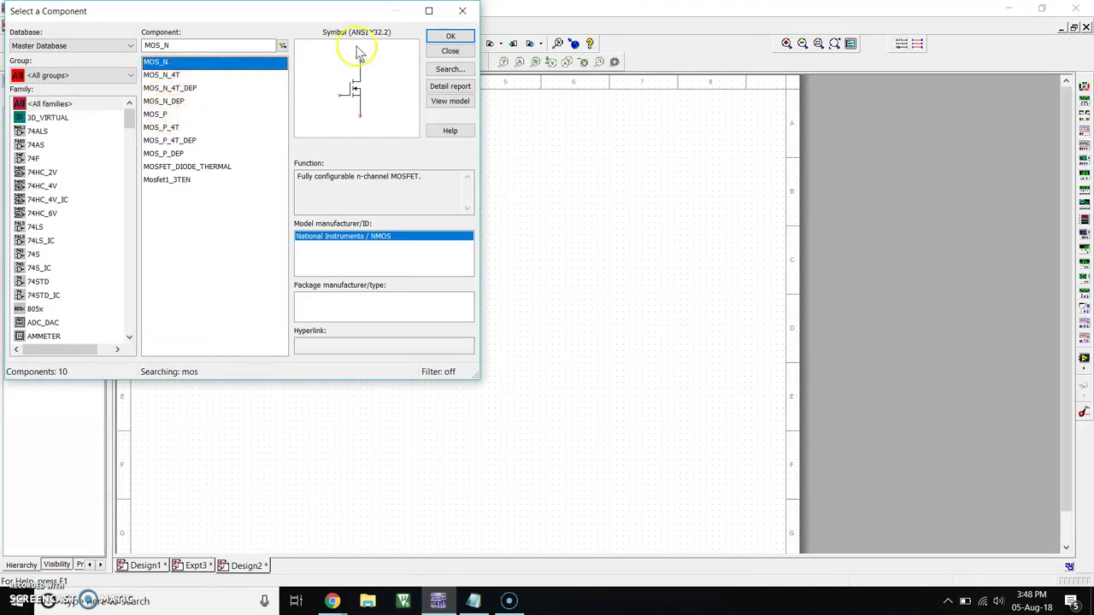
pyautogui.click(444, 36)
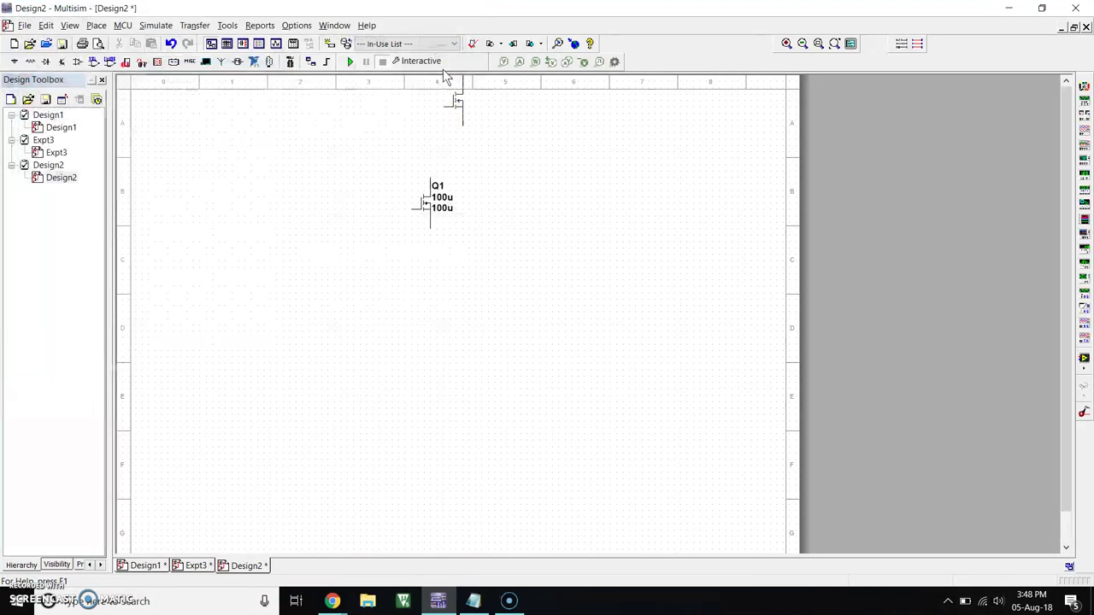
pyautogui.click(413, 293)
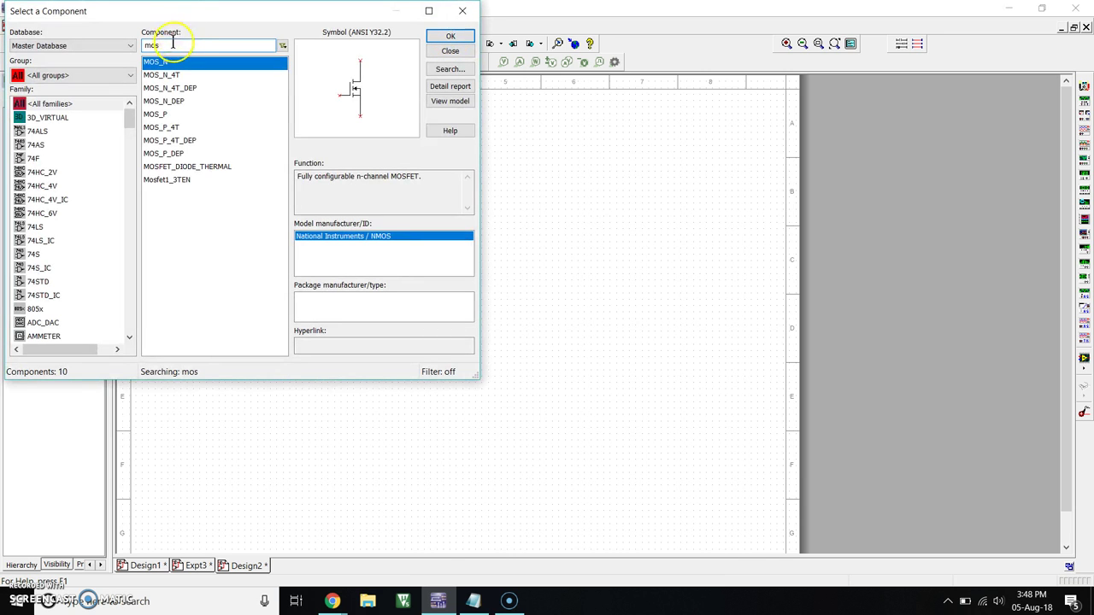
# - Search 'vdd' and place the VDD supply above Q1
pyautogui.write('vdd')
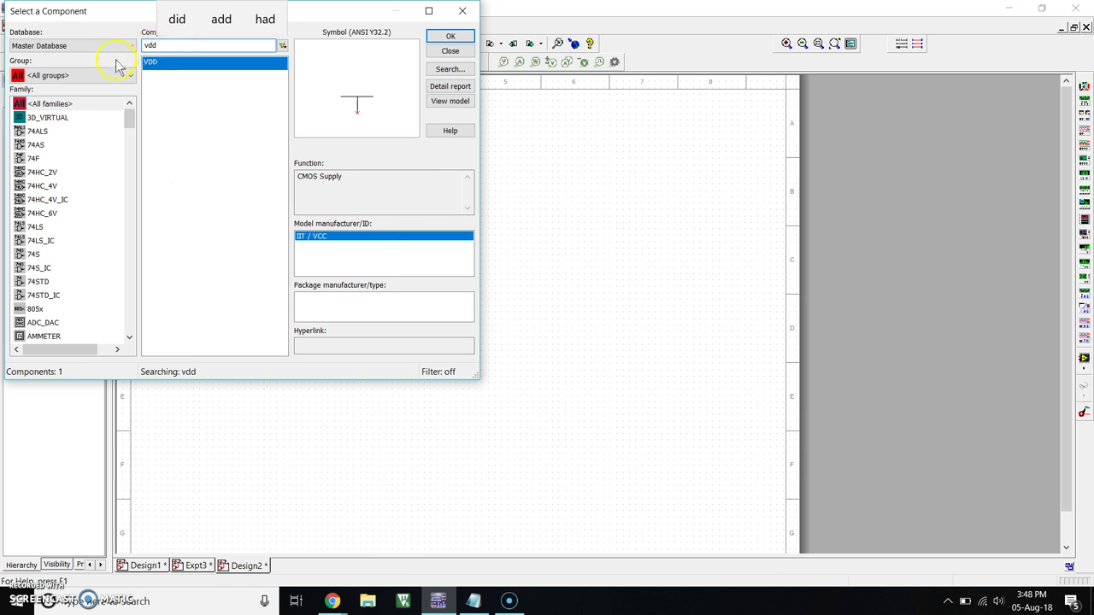
pyautogui.click(159, 66)
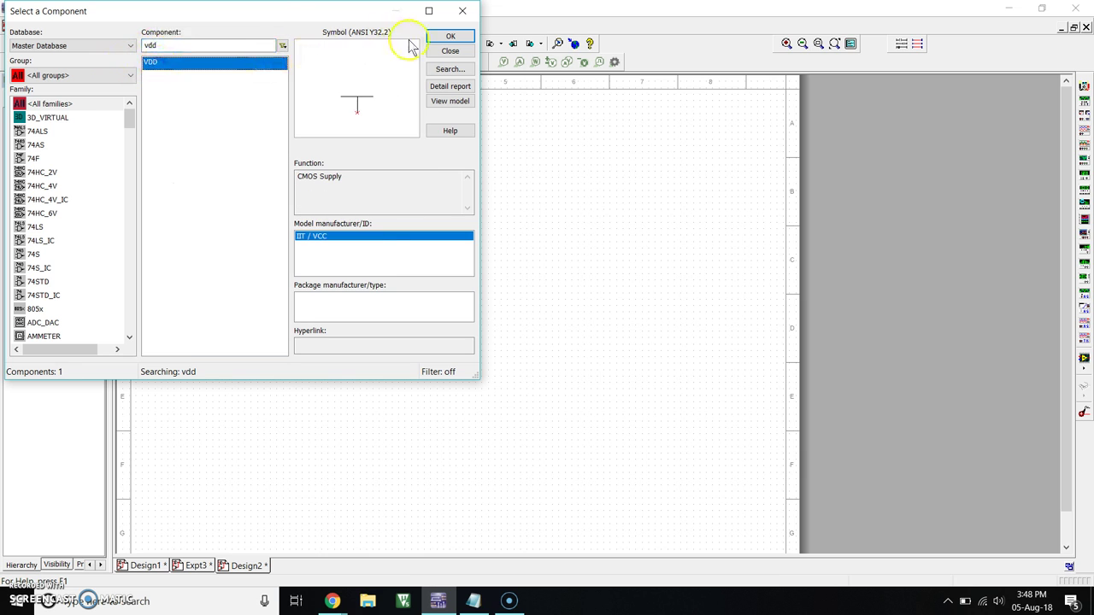
pyautogui.click(444, 38)
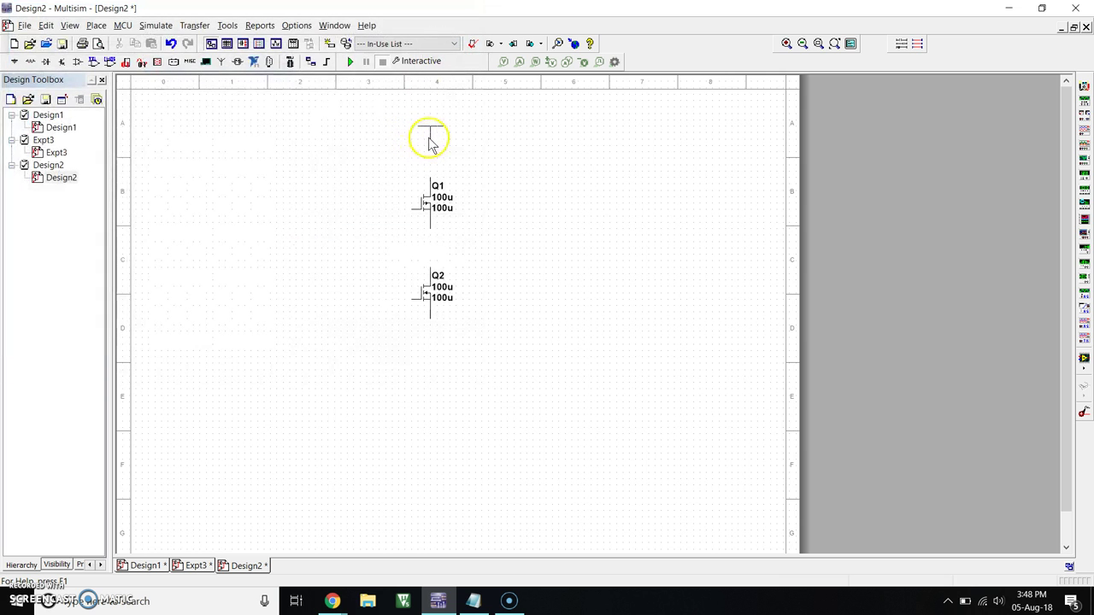
pyautogui.click(430, 141)
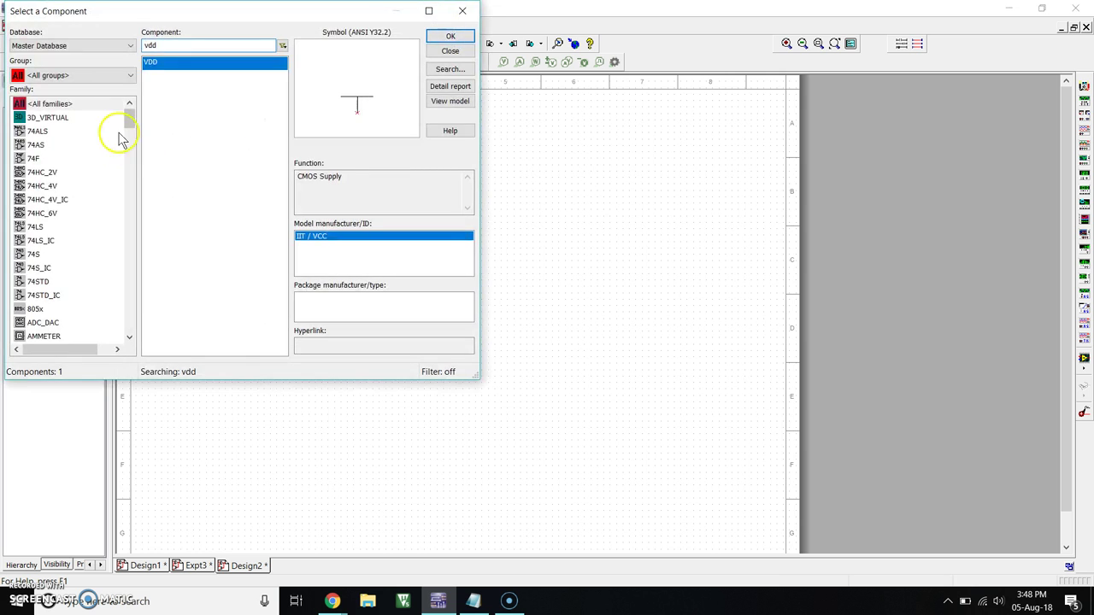
# - Place a DC_POWER source from the Sources group to the left of Q2
pyautogui.click(131, 77)
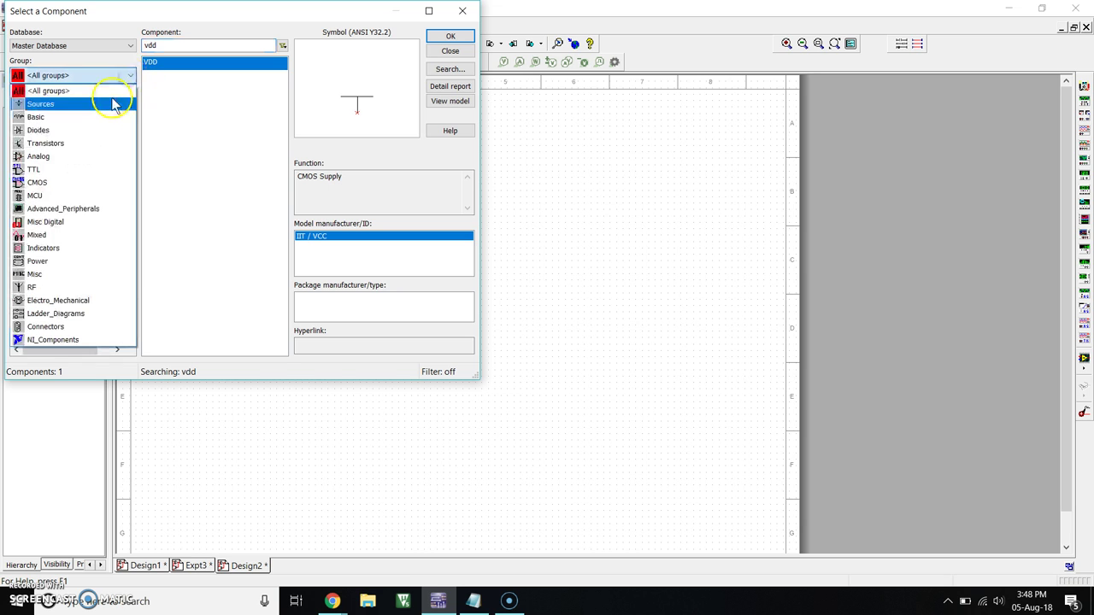
pyautogui.click(43, 104)
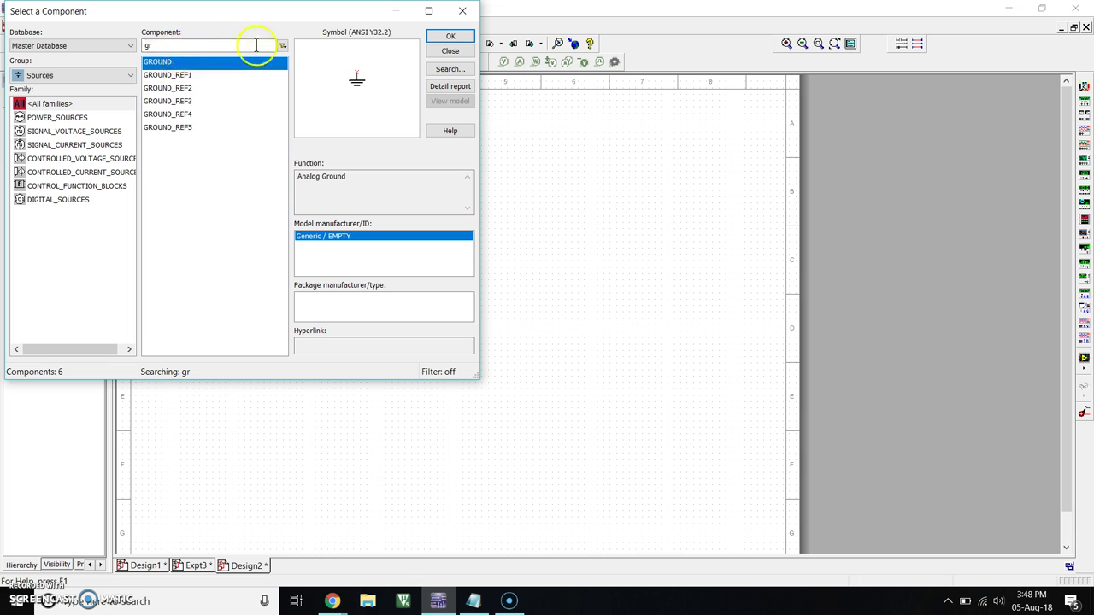
pyautogui.click(165, 46)
pyautogui.press('BackSpace')
pyautogui.press('BackSpace')
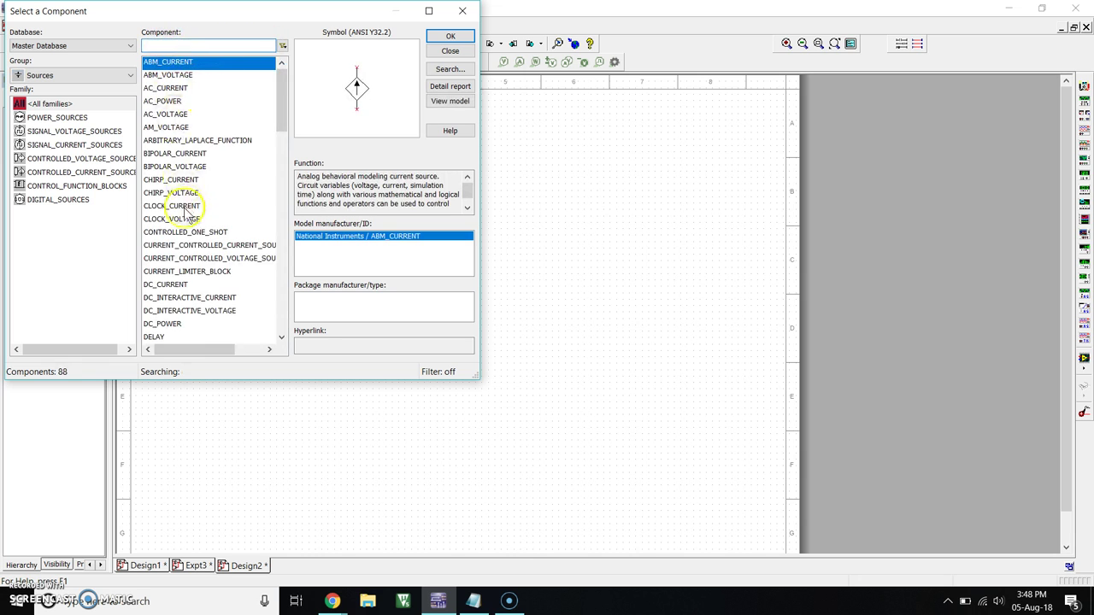
pyautogui.click(171, 324)
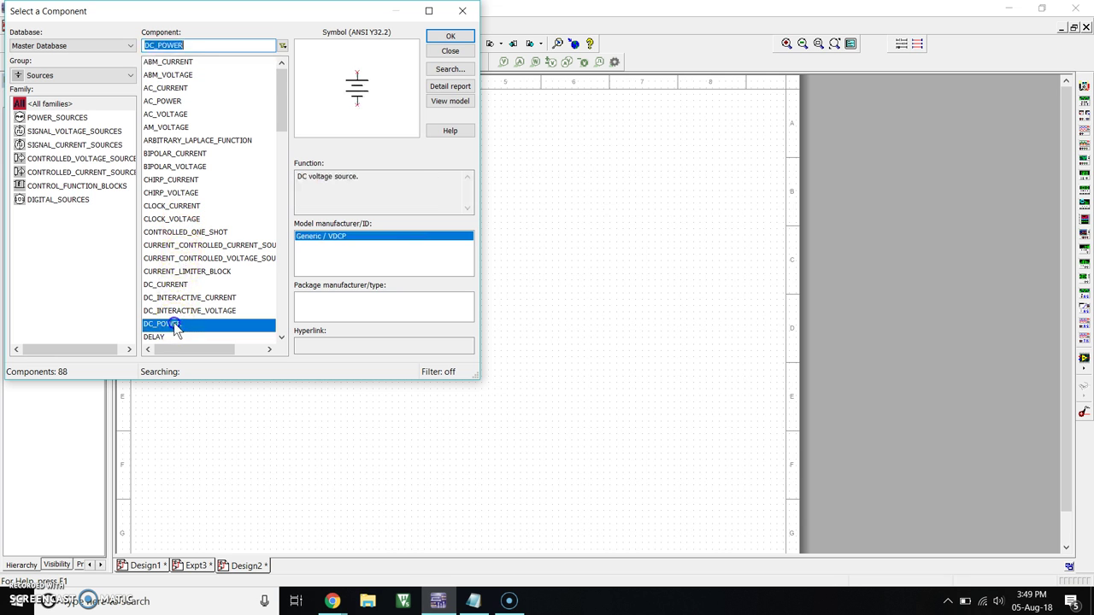
pyautogui.click(449, 36)
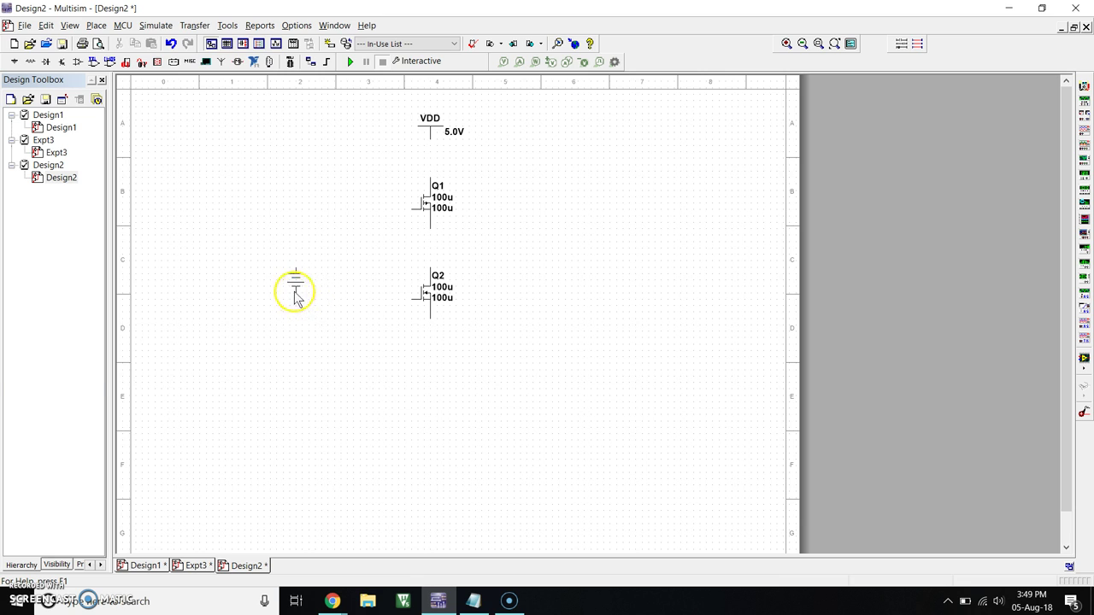
pyautogui.click(294, 292)
# - Place grounds below the DC source and below Q2, then close the component browser
pyautogui.write('g')
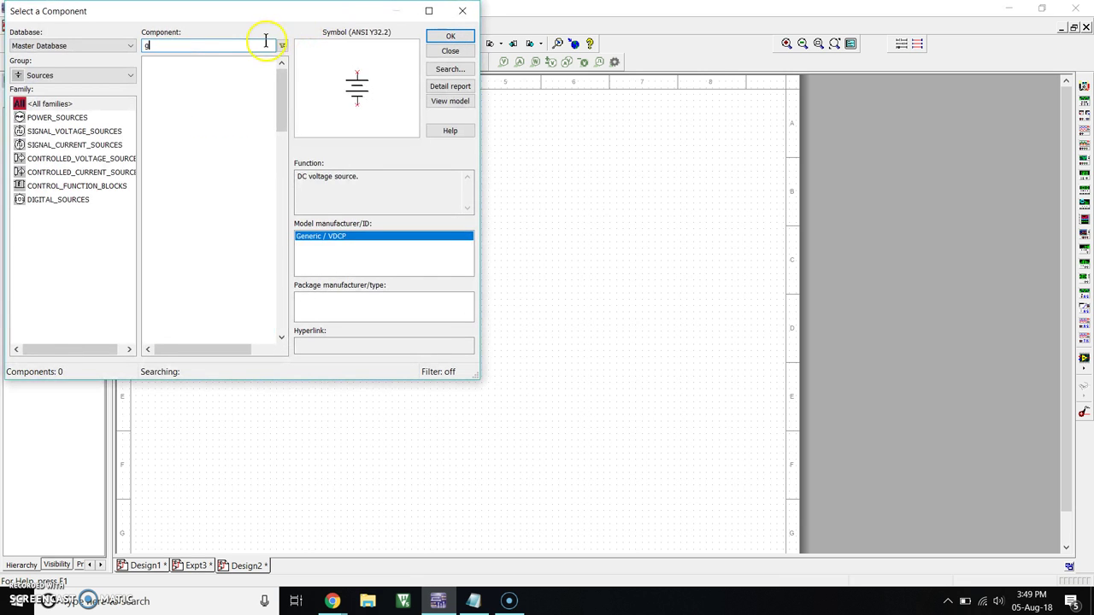
pyautogui.write('r')
pyautogui.click(202, 67)
pyautogui.click(448, 36)
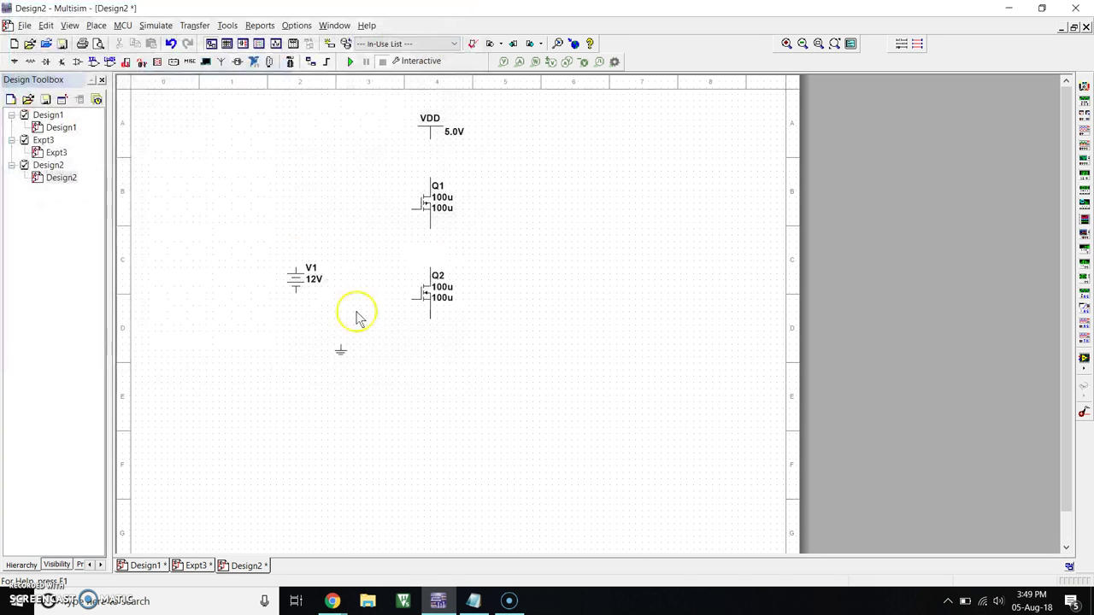
pyautogui.click(296, 371)
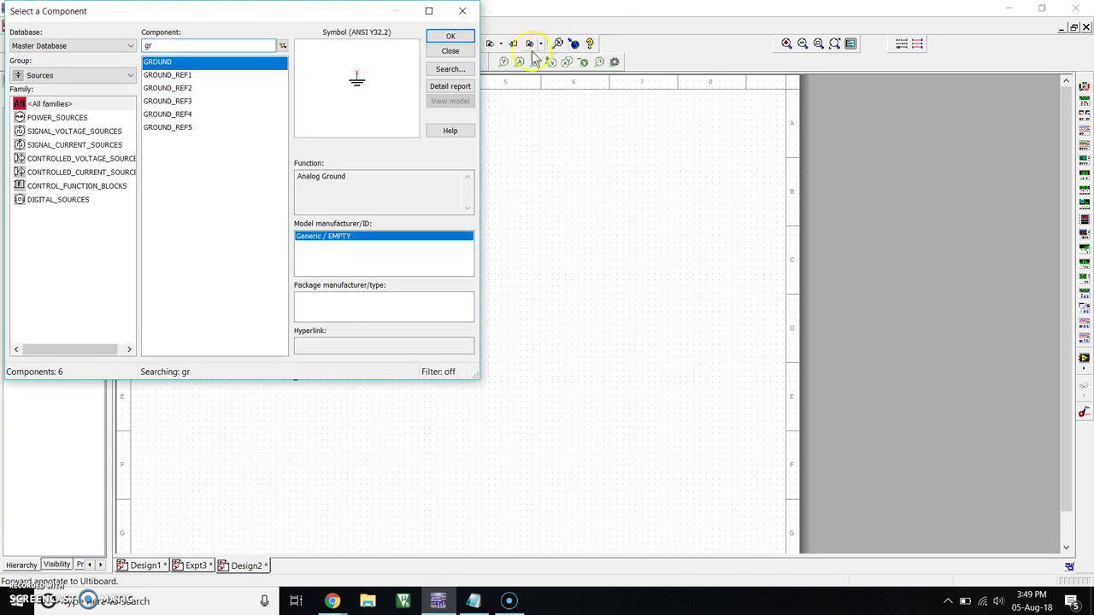
pyautogui.click(462, 36)
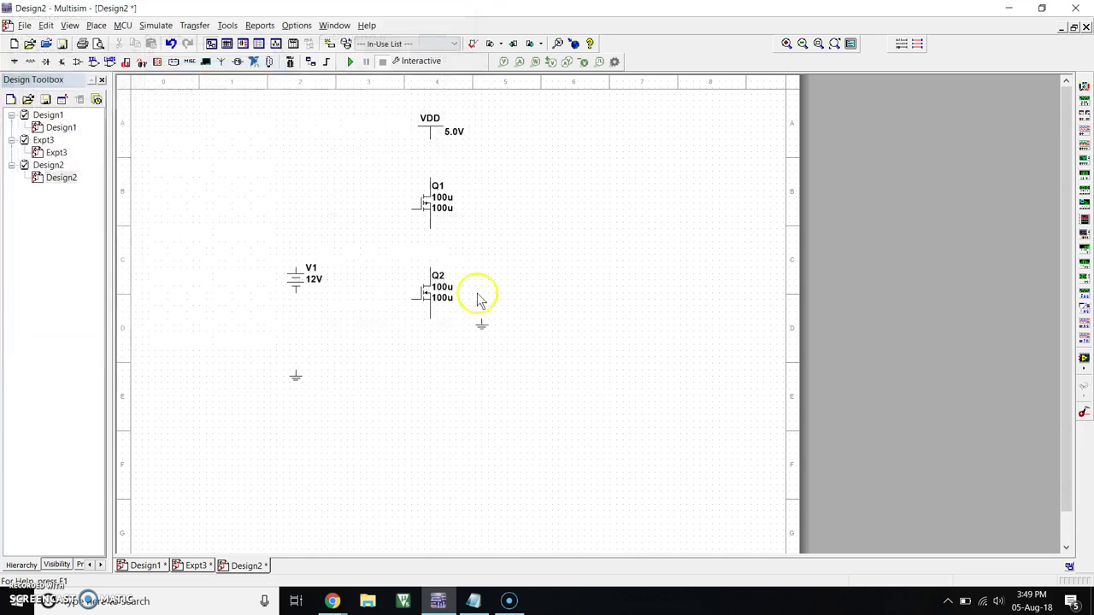
pyautogui.click(425, 376)
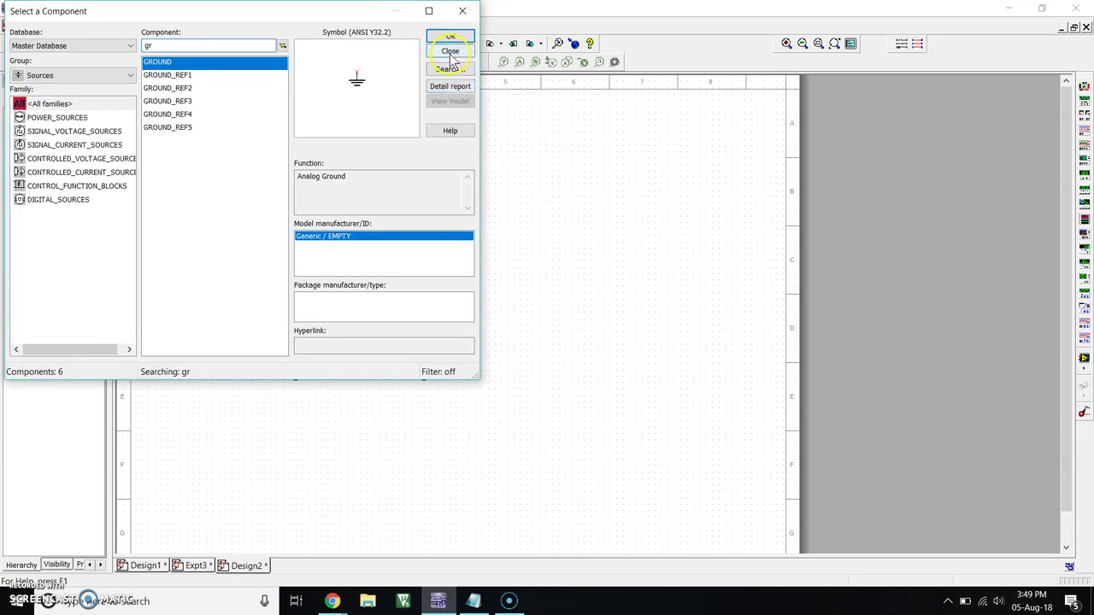
pyautogui.click(450, 51)
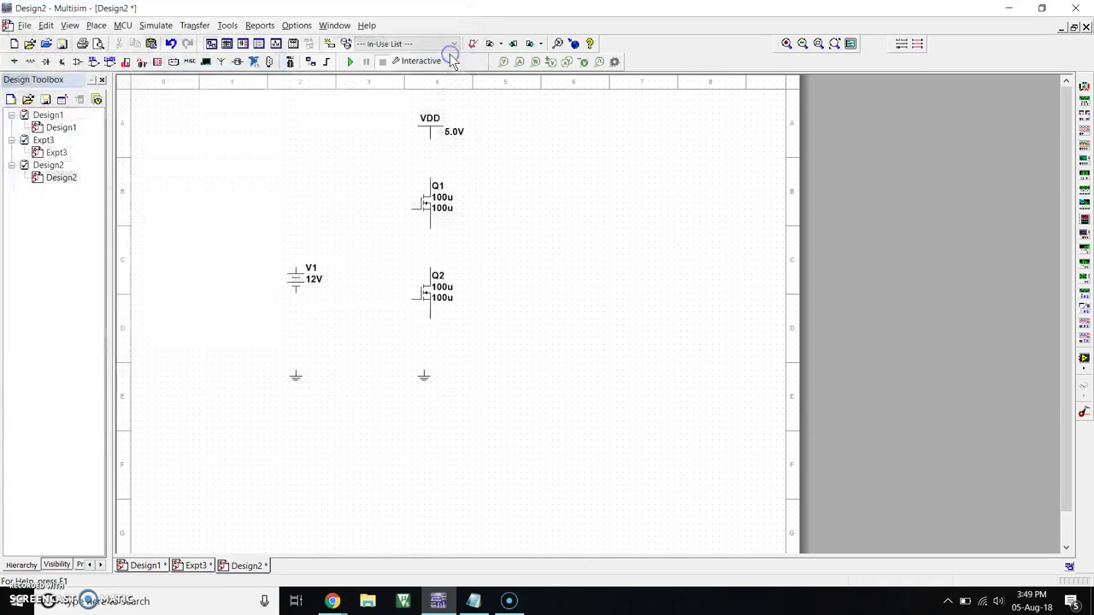
# - Flip transistor Q1 vertically
pyautogui.click(425, 208)
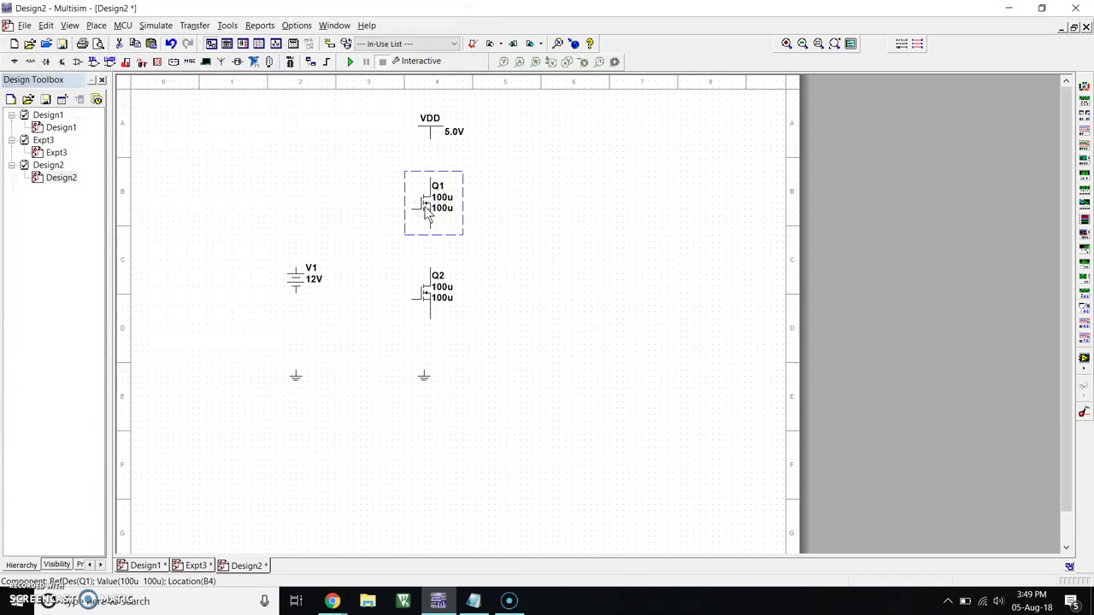
pyautogui.rightClick(427, 211)
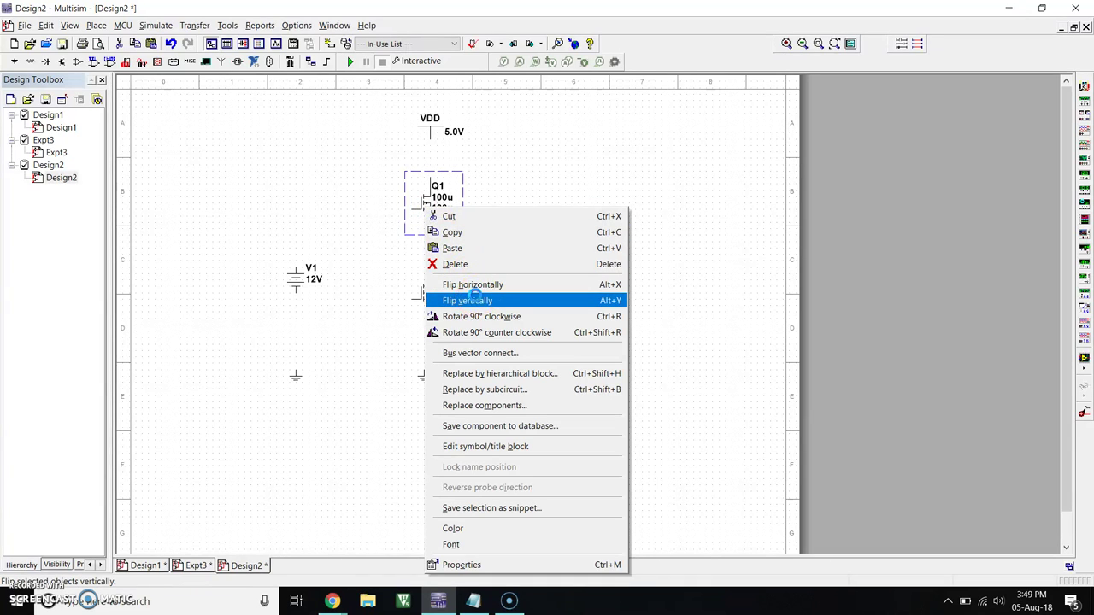
pyautogui.click(476, 301)
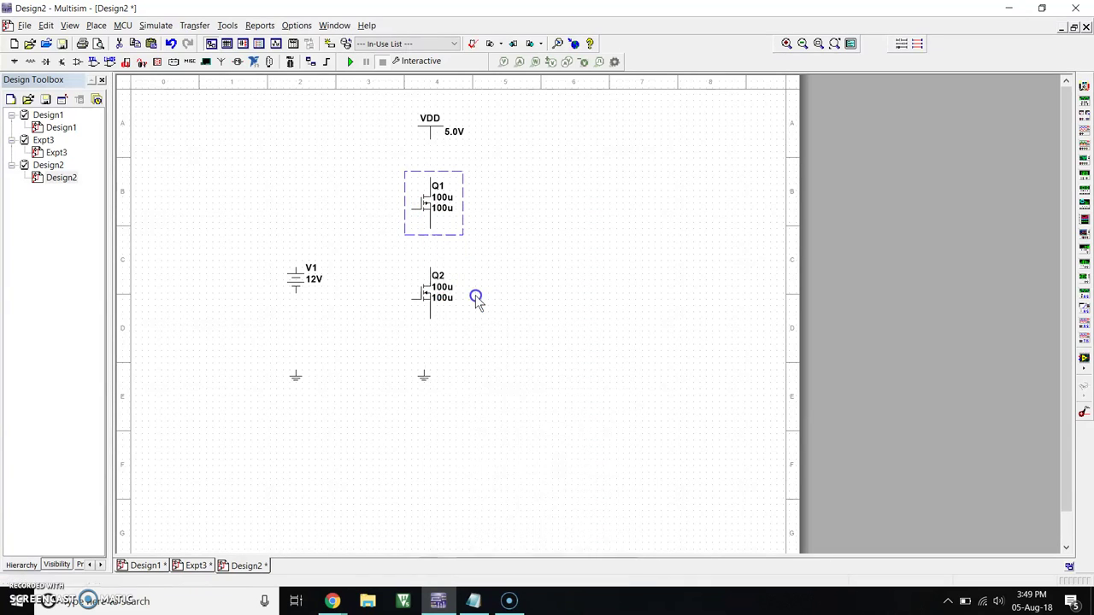
pyautogui.click(486, 250)
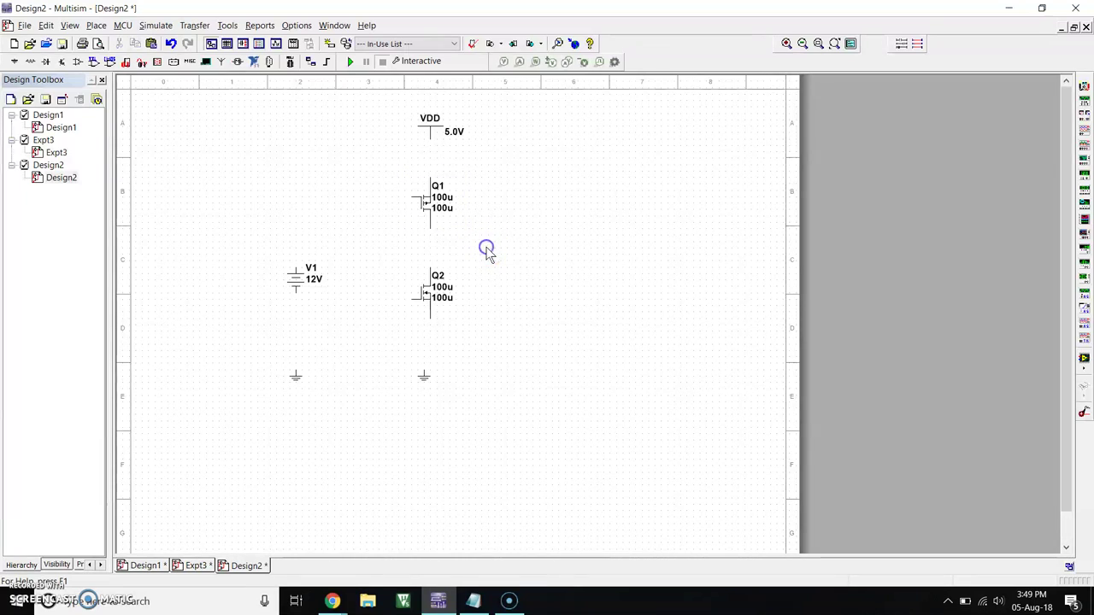
# - Wire Q1 to Q2's drain and to VDD, and route the gate wire to Q2's gate
pyautogui.click(430, 226)
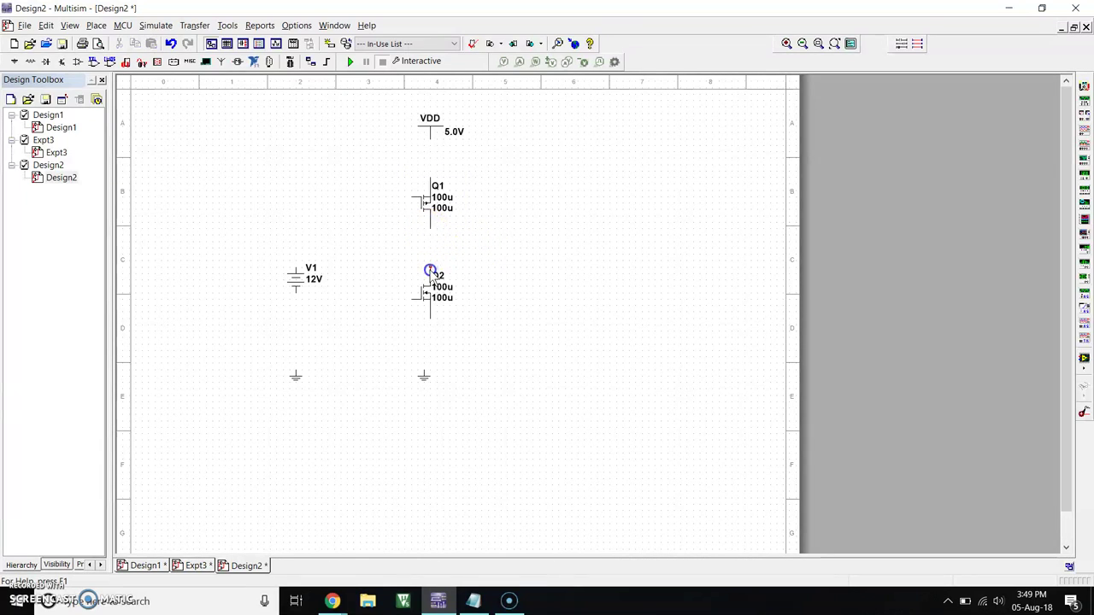
pyautogui.click(430, 271)
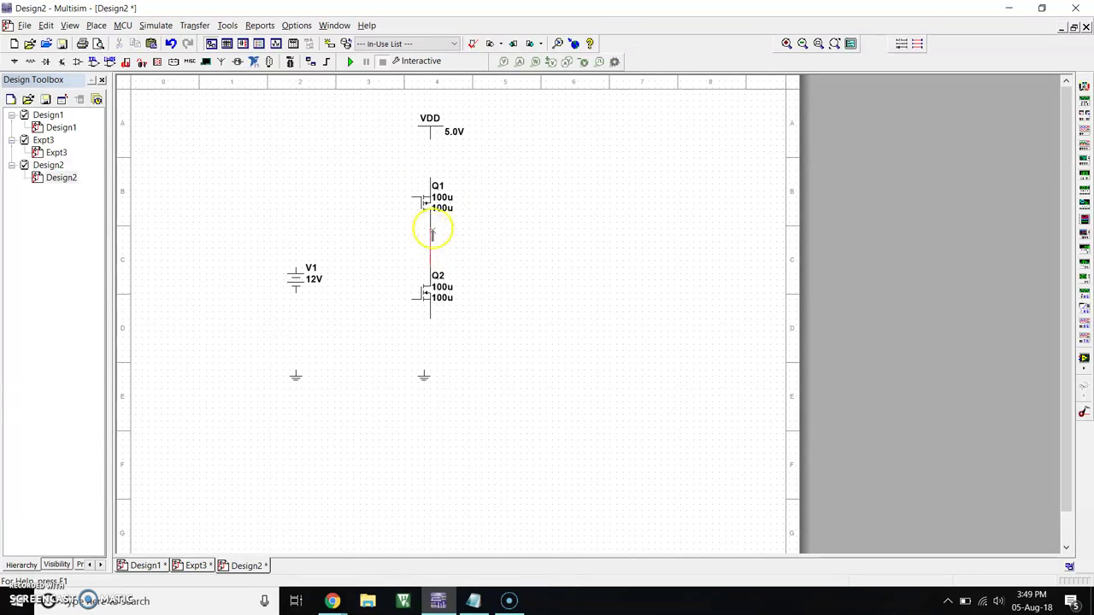
pyautogui.click(431, 177)
pyautogui.click(431, 135)
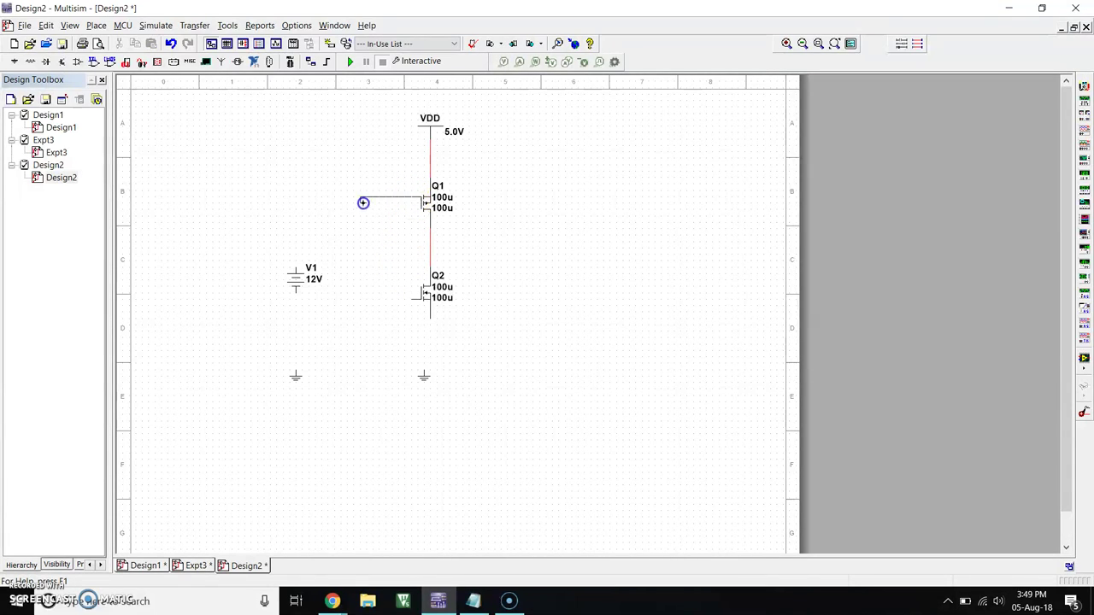
pyautogui.click(356, 291)
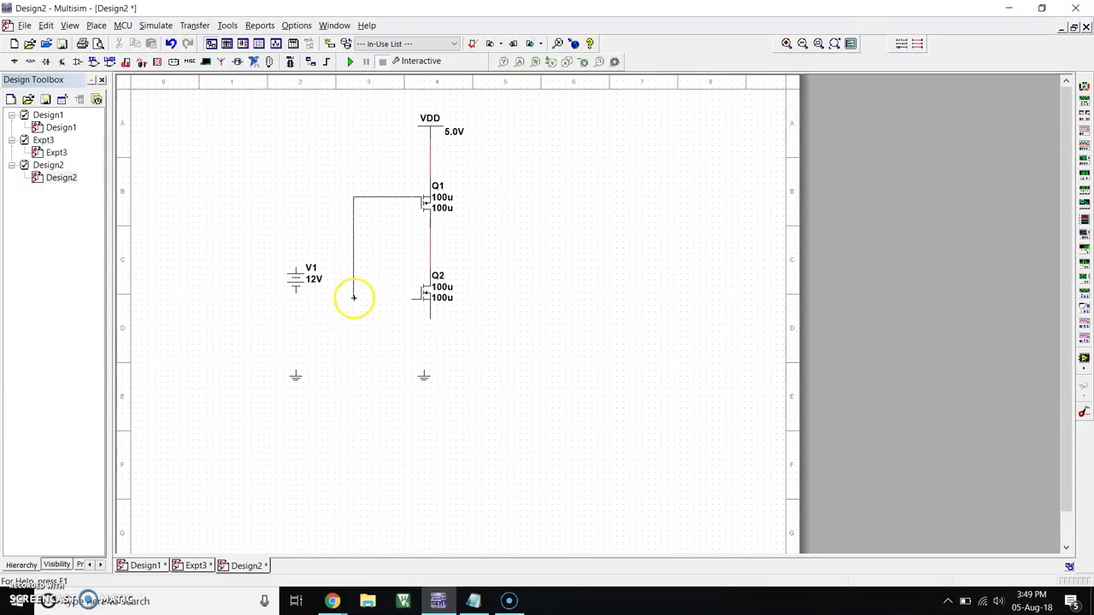
pyautogui.click(412, 299)
# - Connect V1's positive terminal to the gate wire, and V1 and Q2's source to ground
pyautogui.click(293, 268)
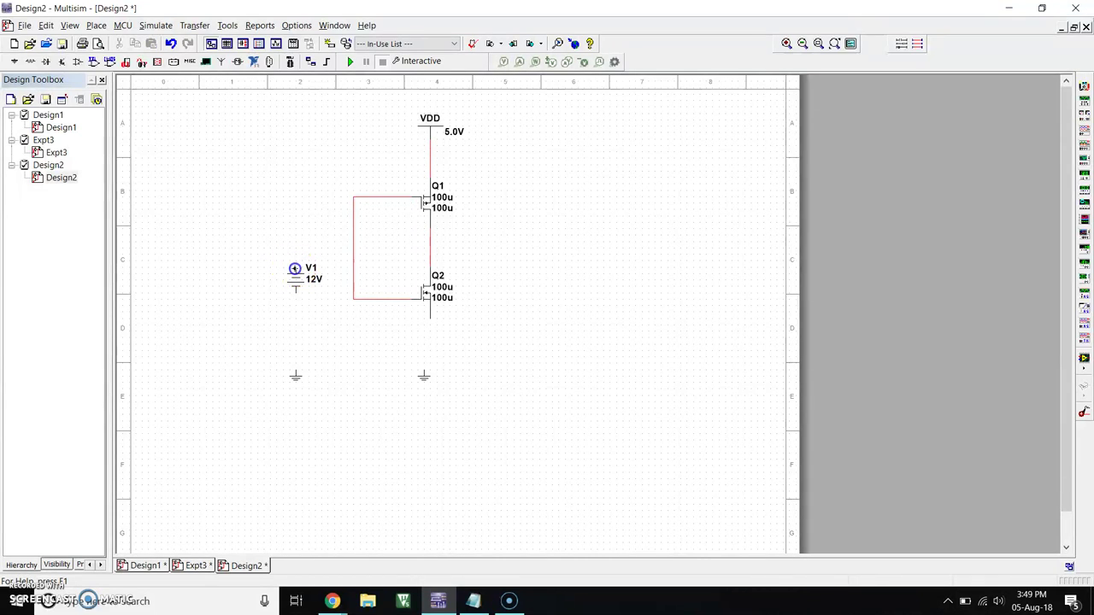
pyautogui.click(355, 242)
pyautogui.click(299, 303)
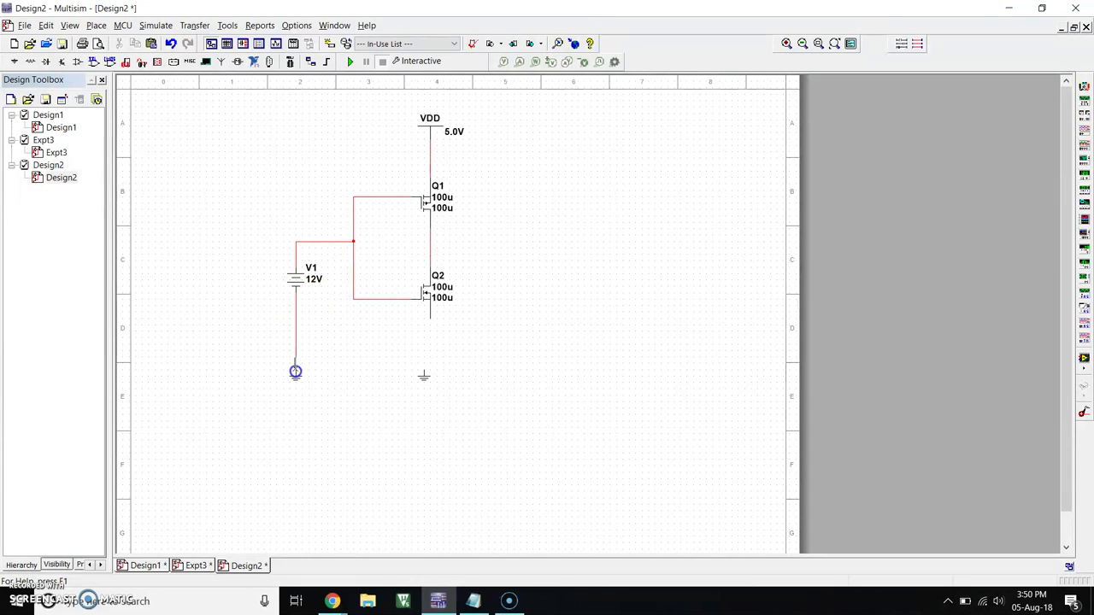
pyautogui.click(295, 371)
pyautogui.click(429, 318)
pyautogui.click(424, 372)
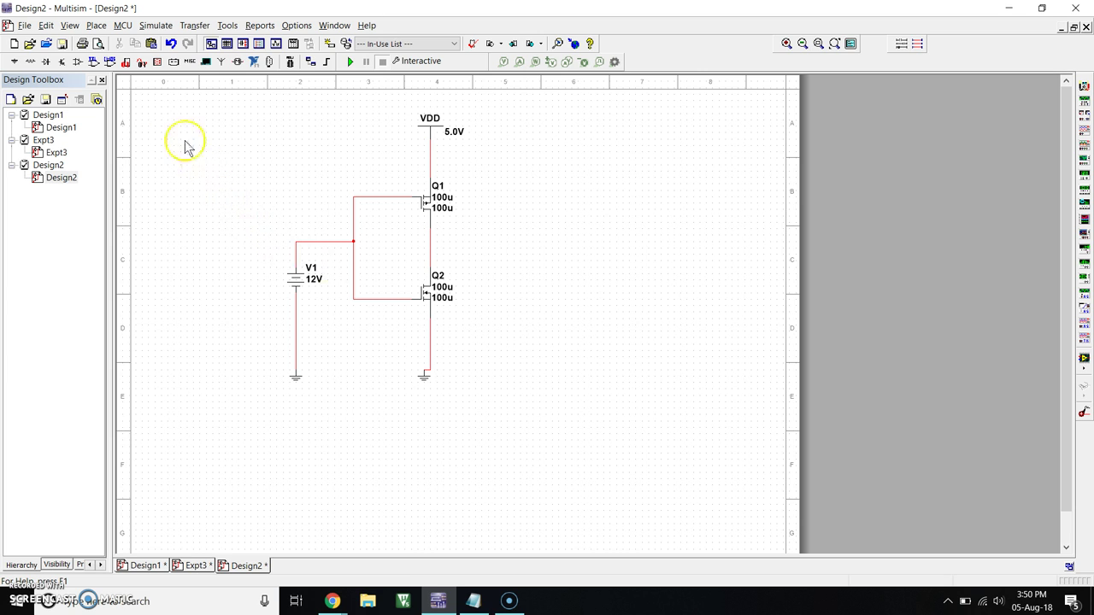
# - Place a voltage probe on the Q1–Q2 output wire and adjust its reading box
pyautogui.click(95, 26)
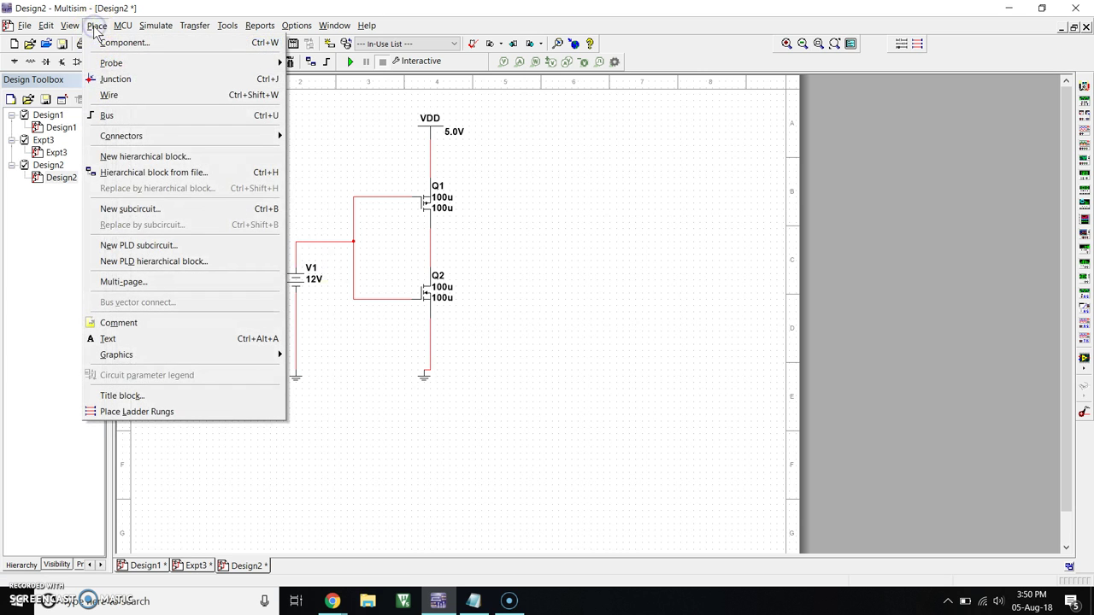
pyautogui.moveTo(125, 66)
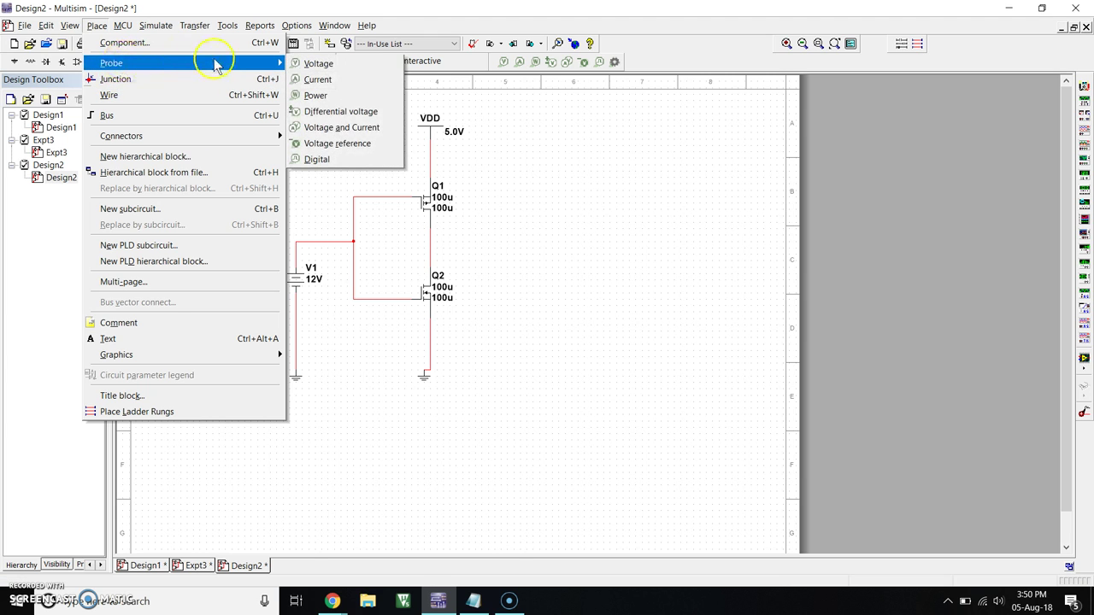
pyautogui.click(309, 62)
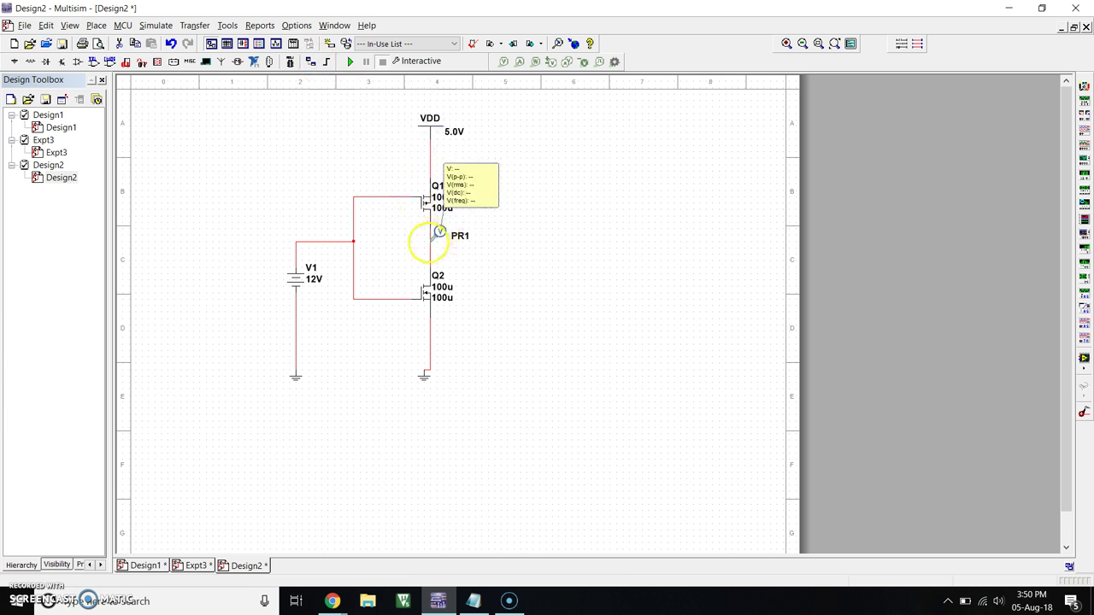
pyautogui.click(433, 239)
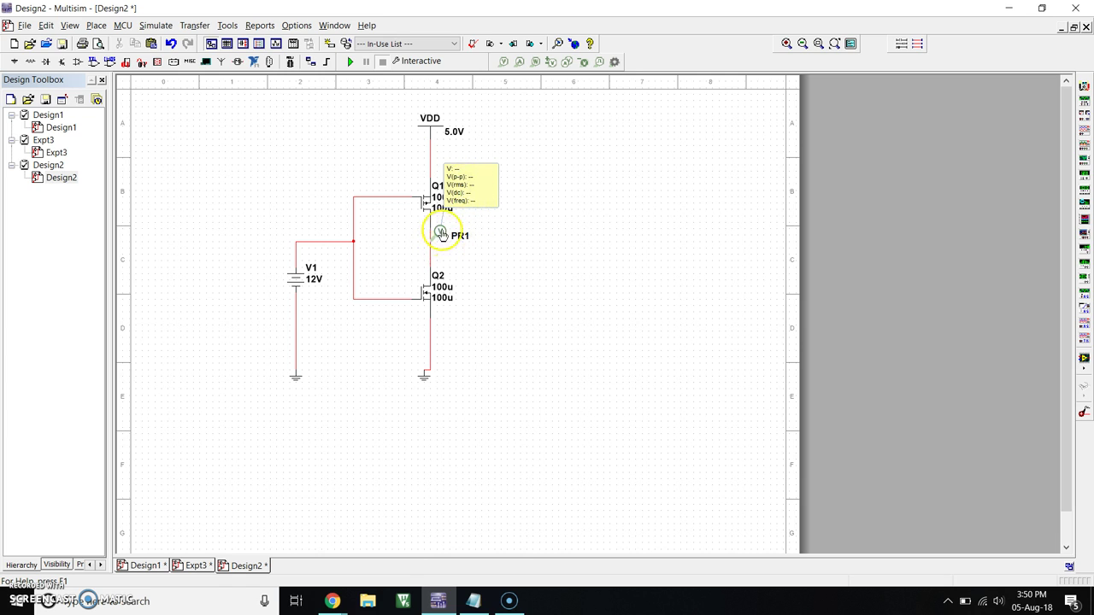
pyautogui.moveTo(437, 239)
pyautogui.mouseDown()
pyautogui.moveTo(438, 255)
pyautogui.moveTo(447, 248)
pyautogui.moveTo(429, 232)
pyautogui.moveTo(440, 229)
pyautogui.mouseUp()
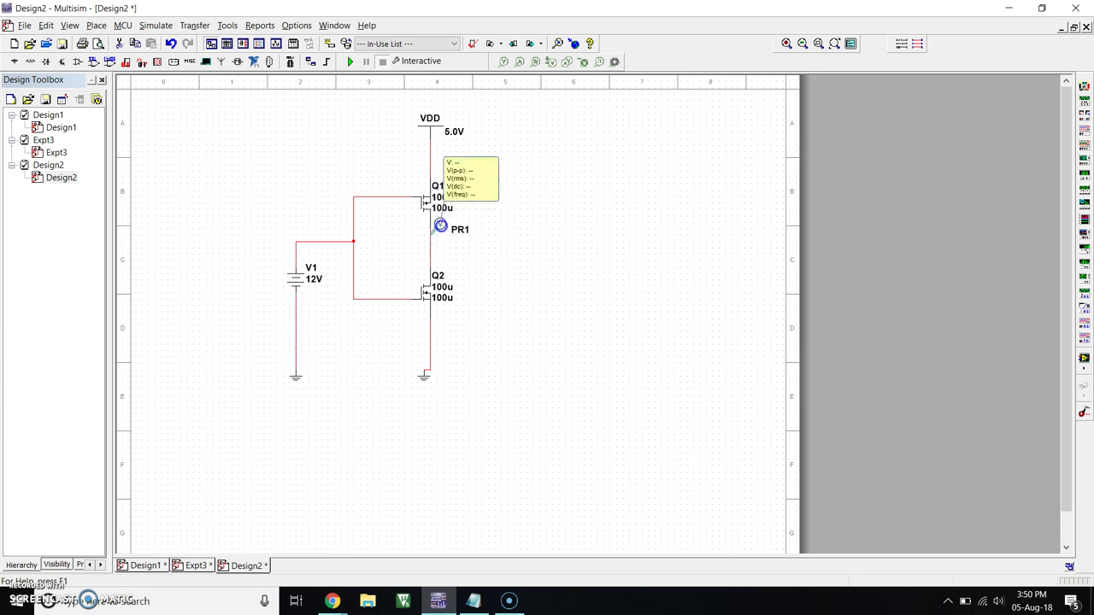
pyautogui.moveTo(461, 191); pyautogui.dragTo(461, 186)
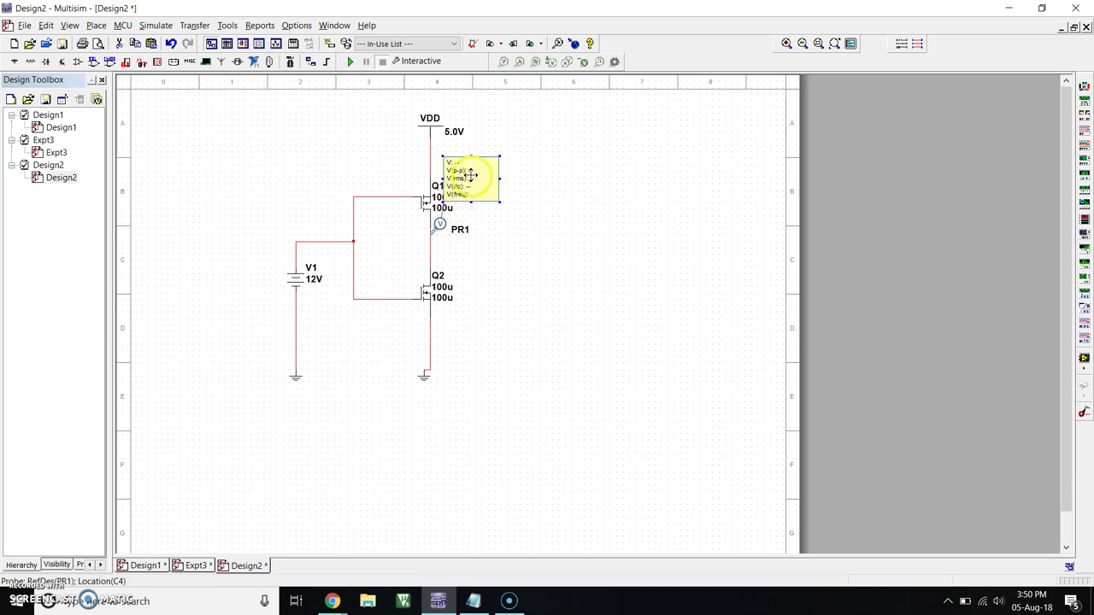
# - Rename the voltage probe's RefDes to Vout1
pyautogui.doubleClick(471, 175)
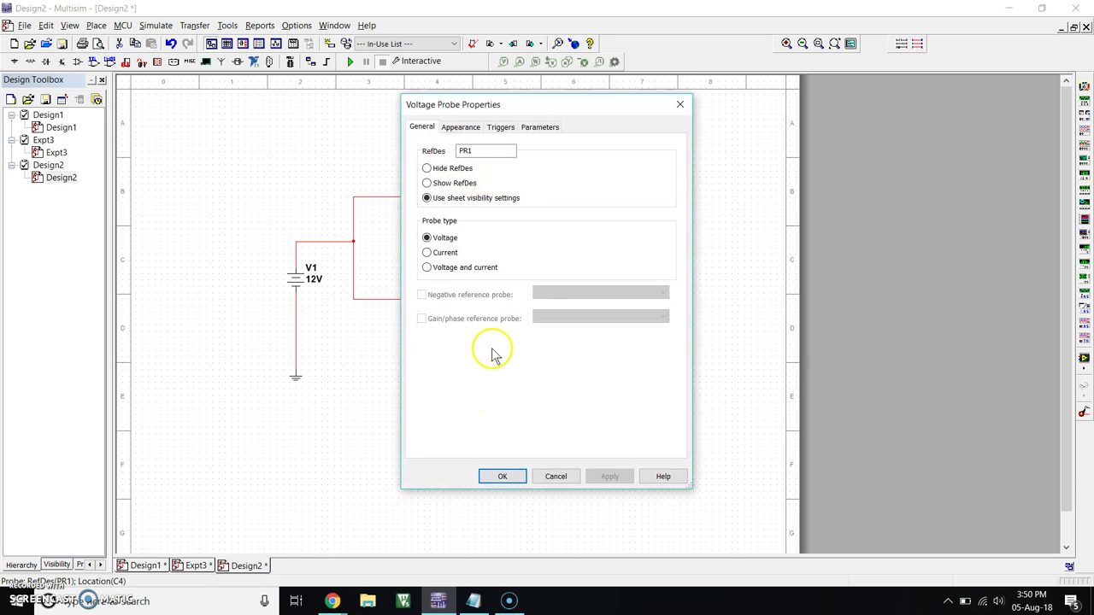
pyautogui.click(472, 149)
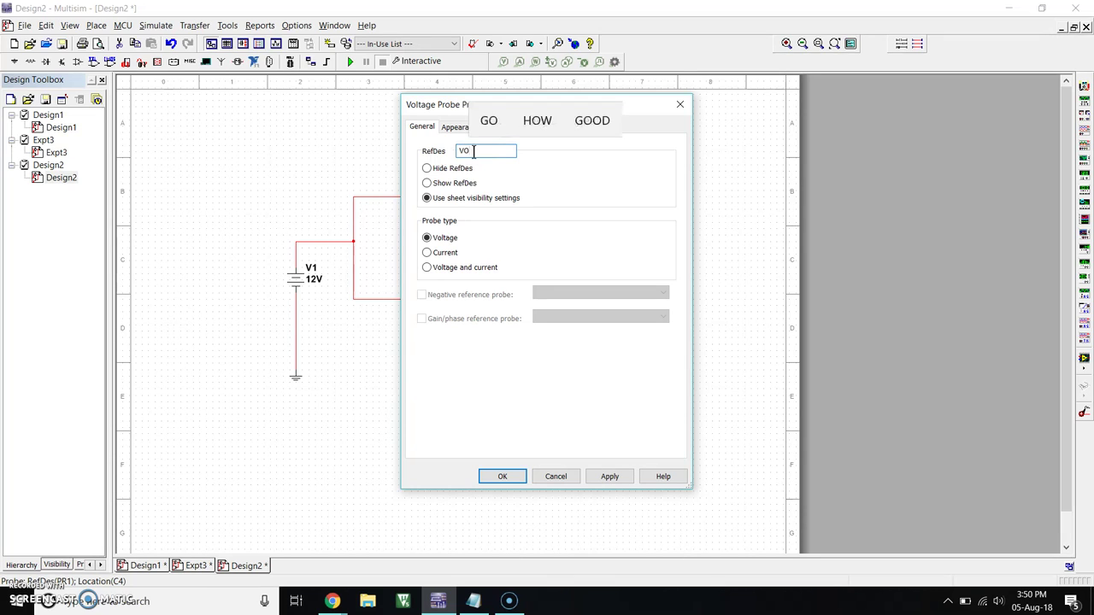
pyautogui.press('BackSpace')
pyautogui.write('out1')
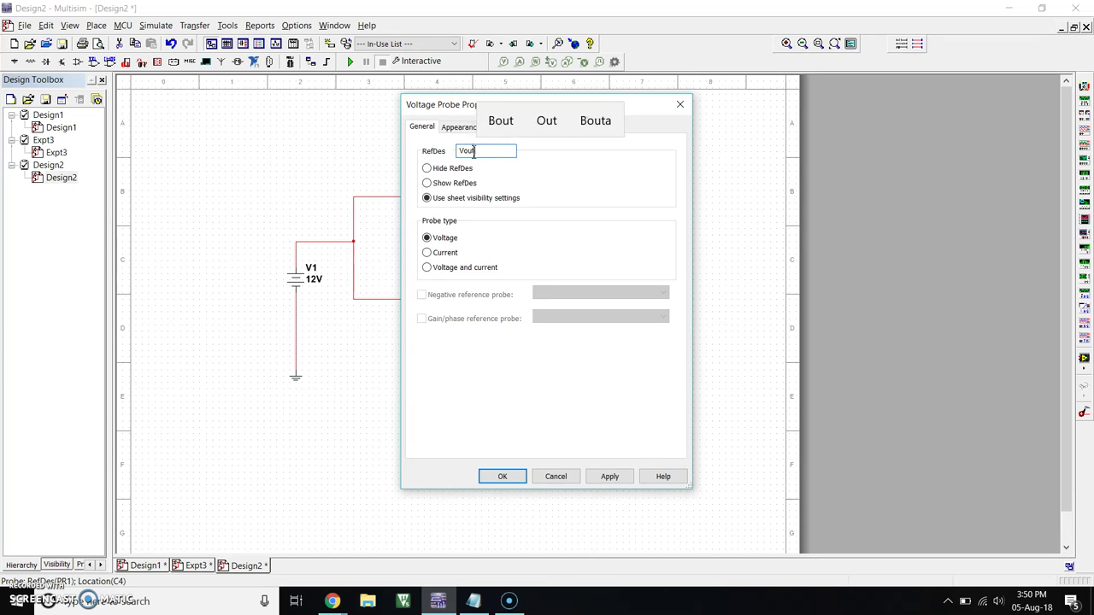
pyautogui.click(503, 476)
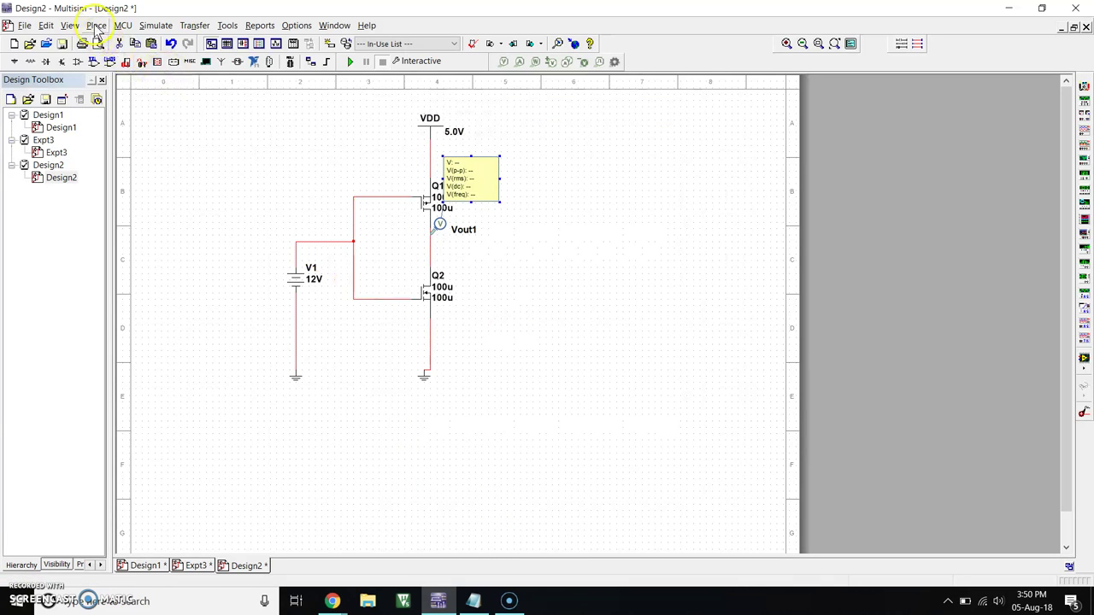
# - Place a current probe on the Q1–Q2 wire below Vout1, move its reading box right, and name it Isc
pyautogui.click(96, 26)
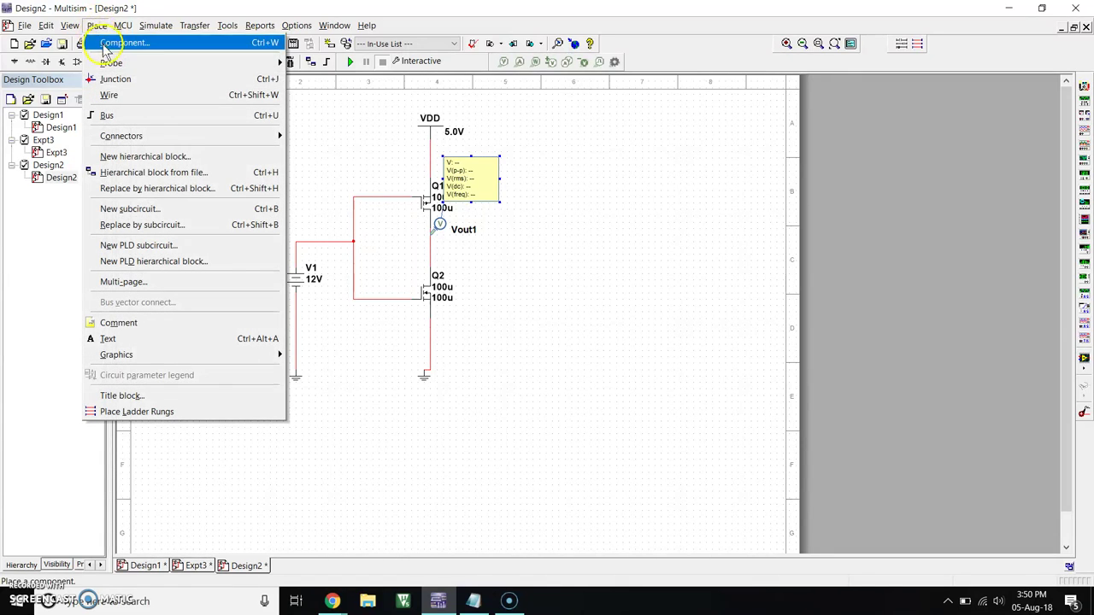
pyautogui.moveTo(115, 62)
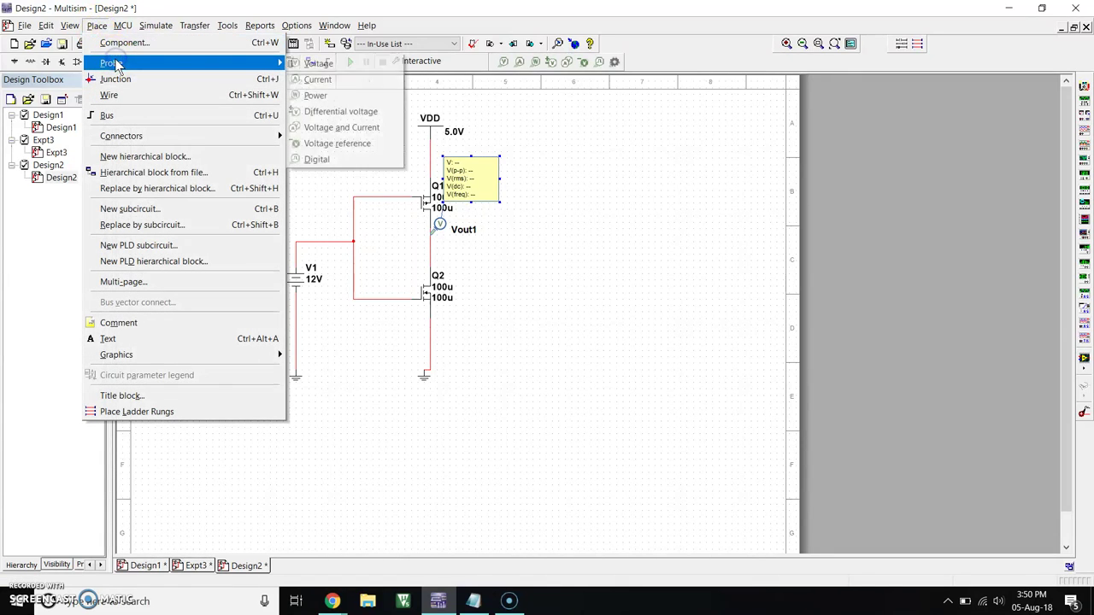
pyautogui.click(325, 80)
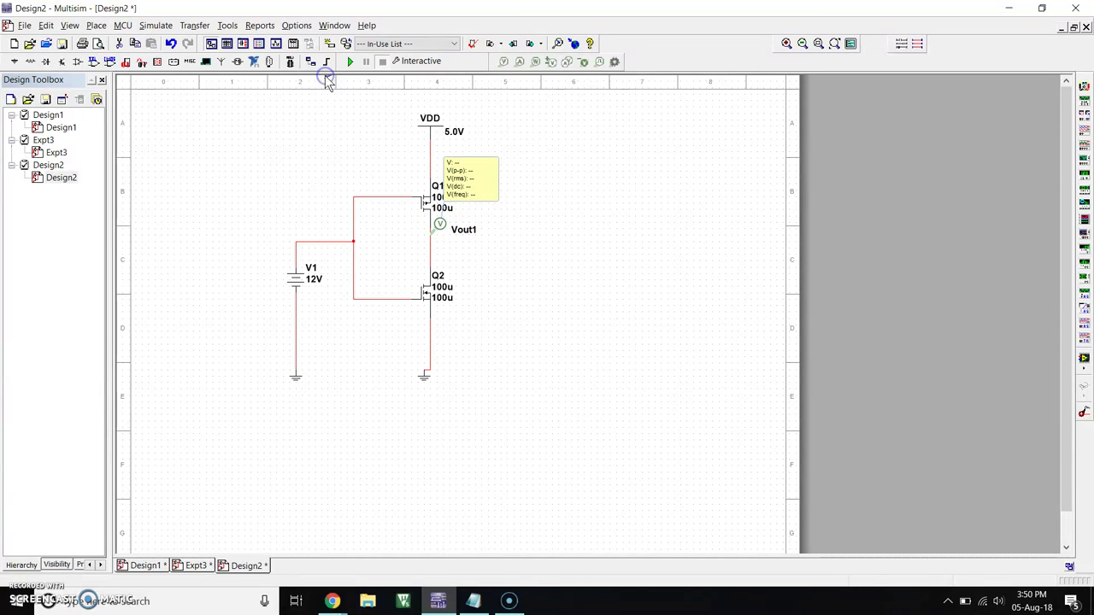
pyautogui.click(438, 255)
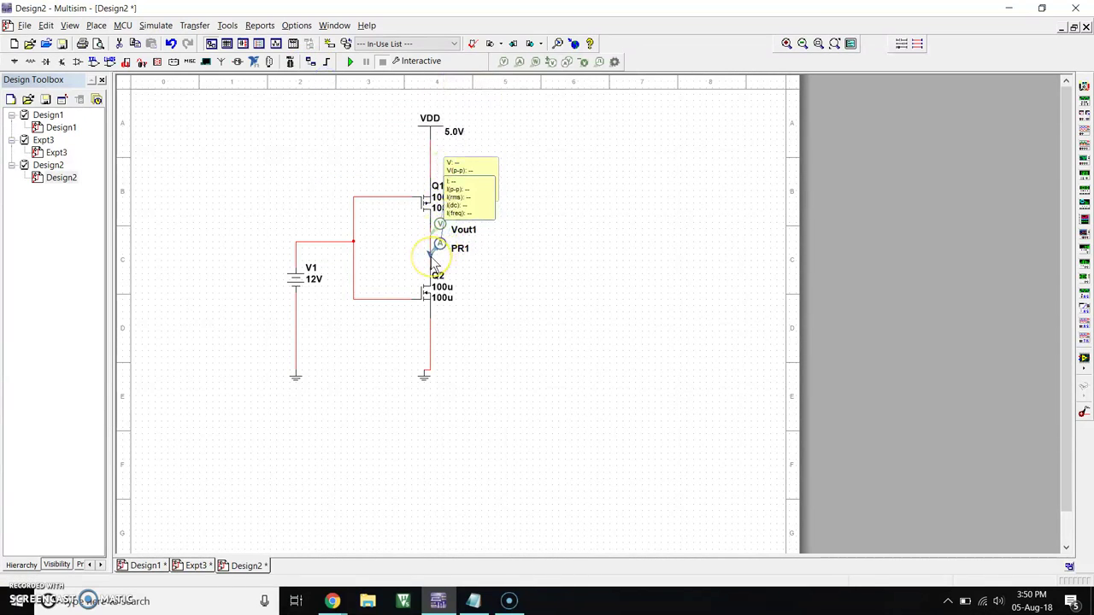
pyautogui.moveTo(472, 190); pyautogui.dragTo(517, 258)
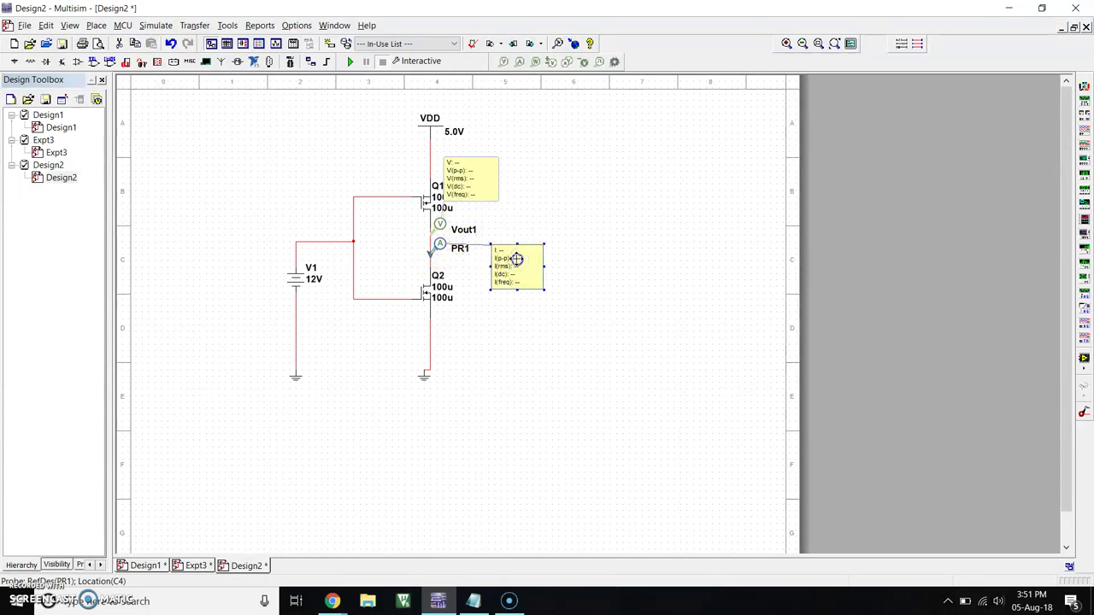
pyautogui.doubleClick(517, 261)
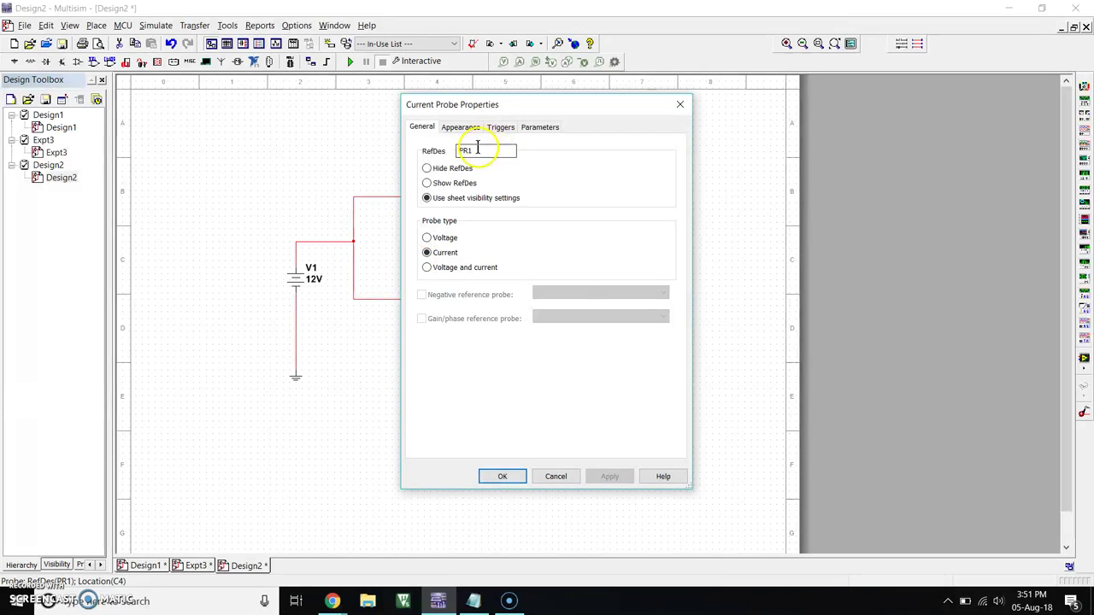
pyautogui.write('Isc')
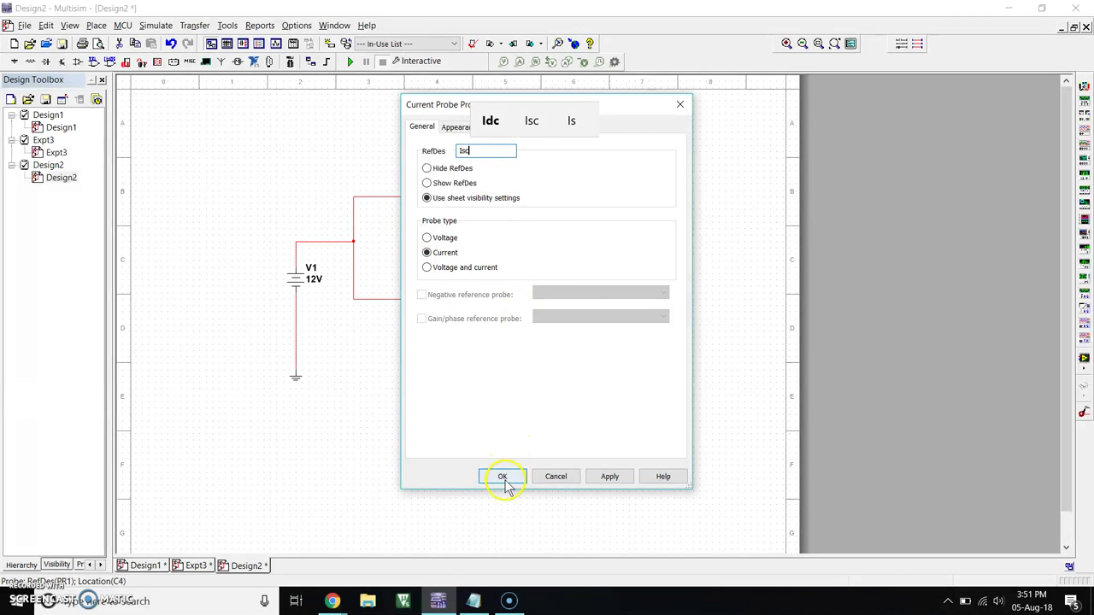
pyautogui.click(503, 480)
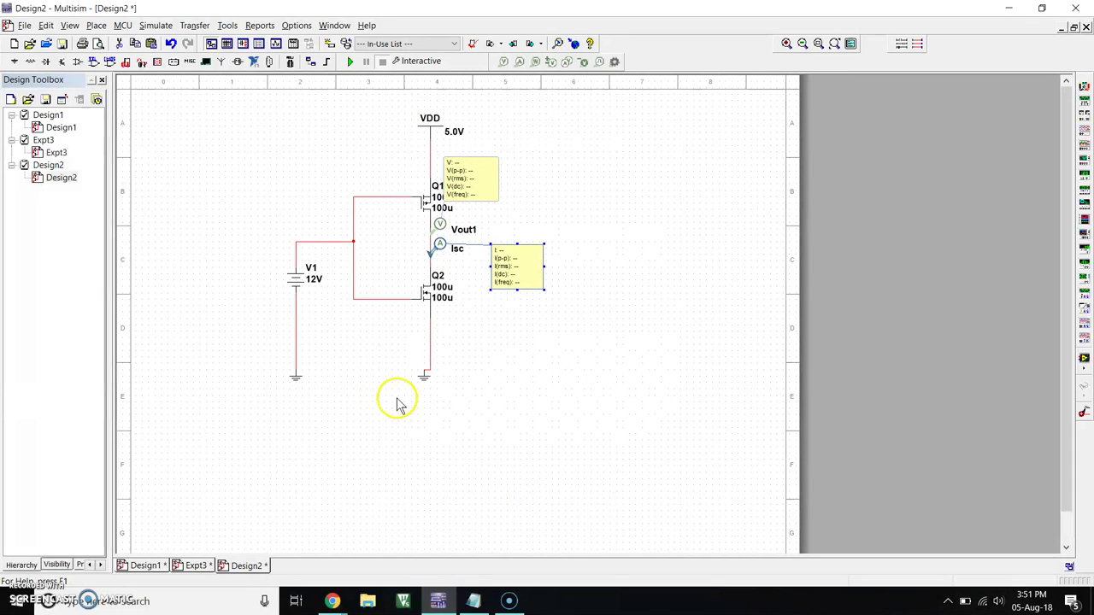
# - Rename the DC source V1 to Vin in its label settings
pyautogui.click(315, 278)
pyautogui.doubleClick(315, 278)
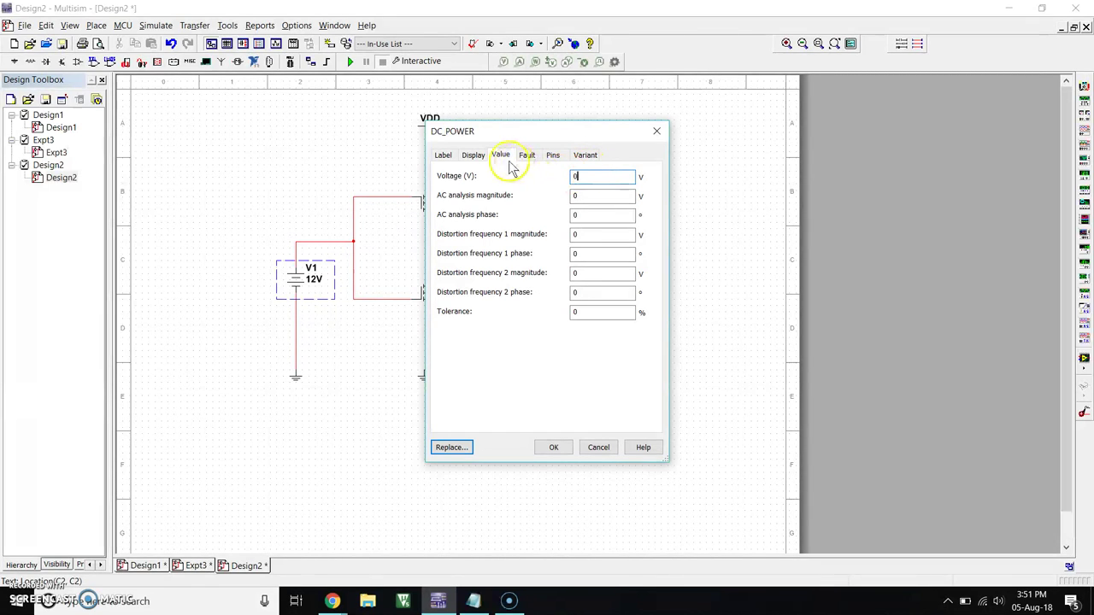
pyautogui.click(443, 154)
pyautogui.click(460, 194)
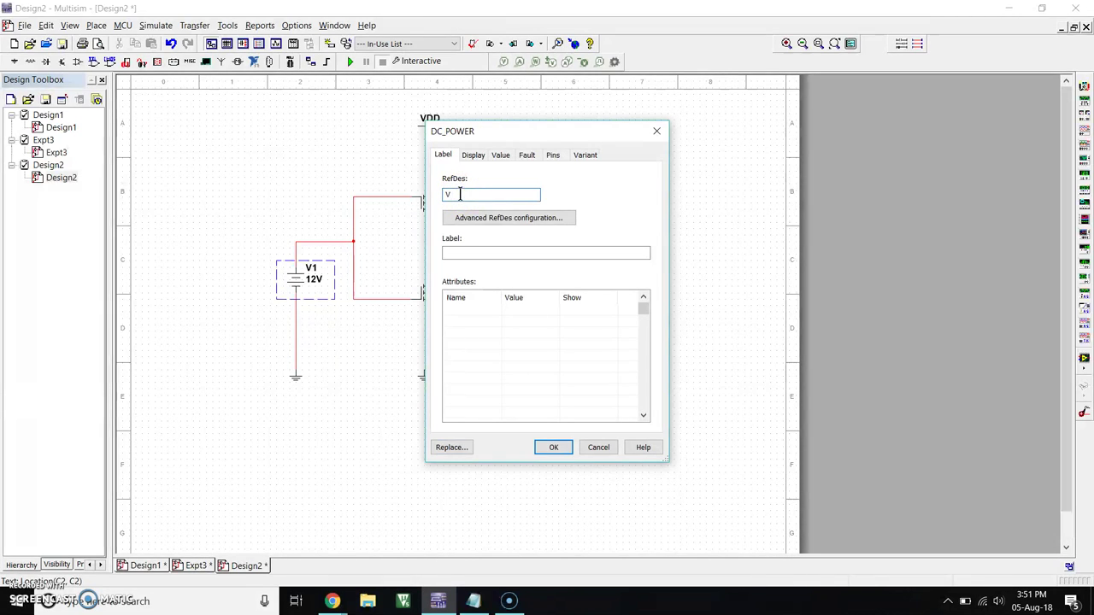
pyautogui.click(552, 447)
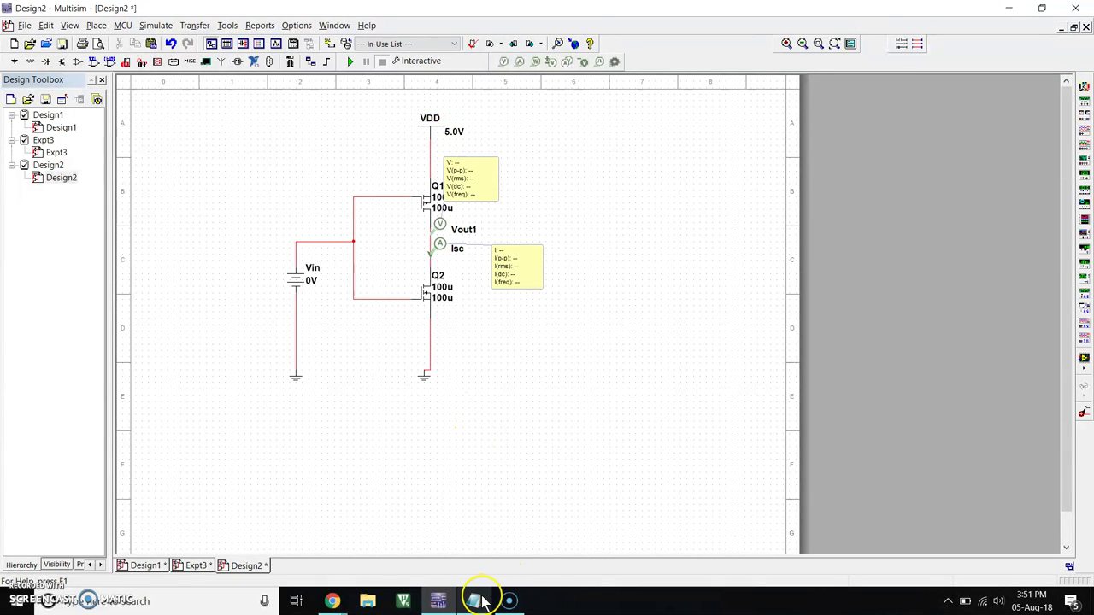
pyautogui.moveTo(481, 601)
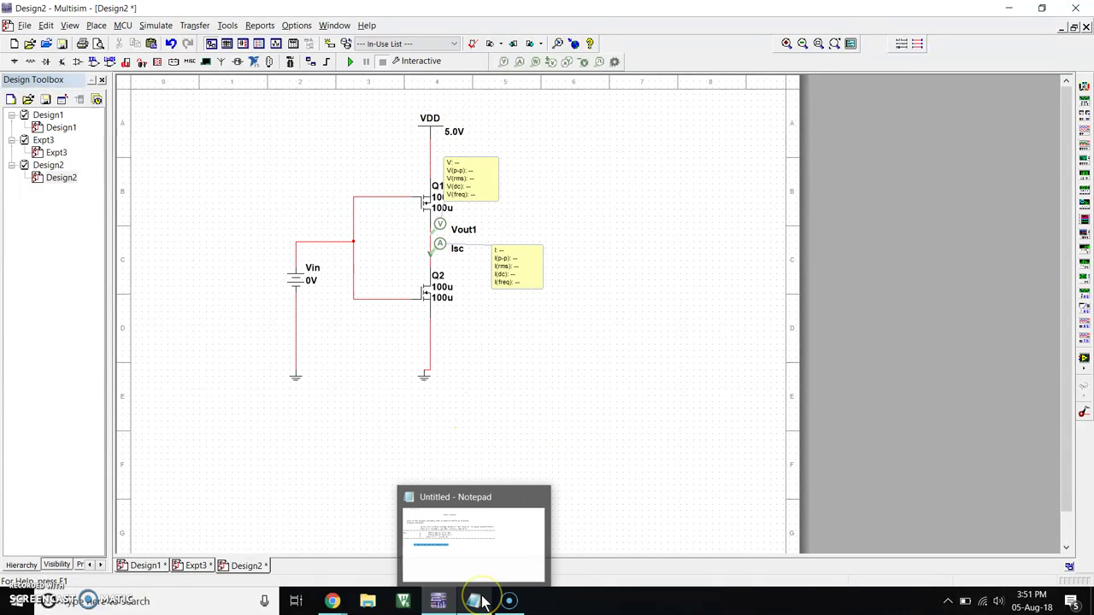
pyautogui.click(484, 540)
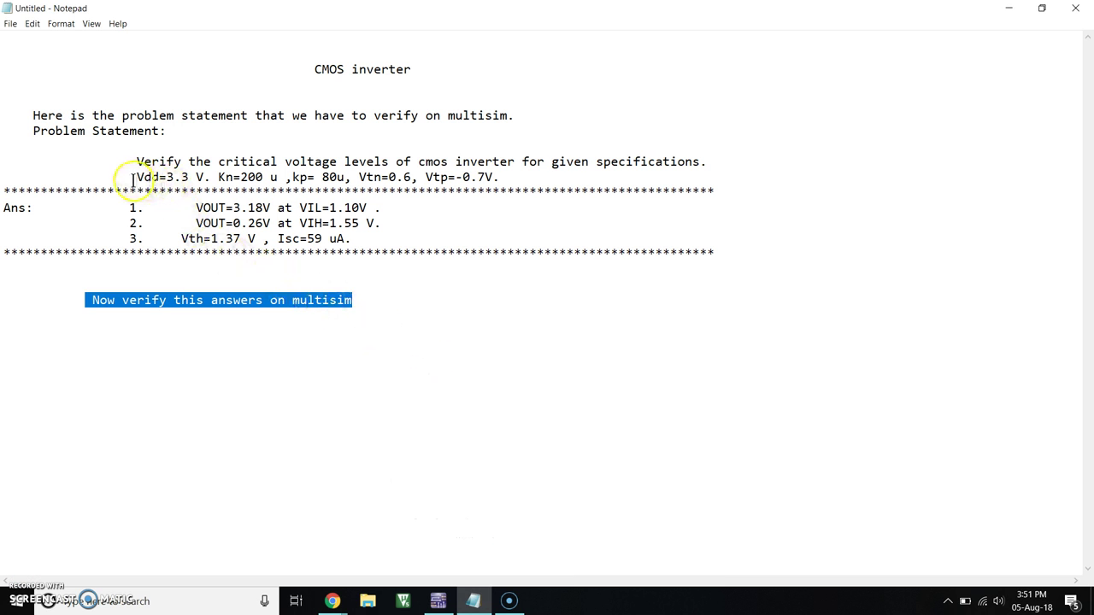
pyautogui.click(1008, 14)
pyautogui.click(453, 130)
# - Change the VDD supply's voltage value from 5.0 V to 3.3 V
pyautogui.doubleClick(453, 130)
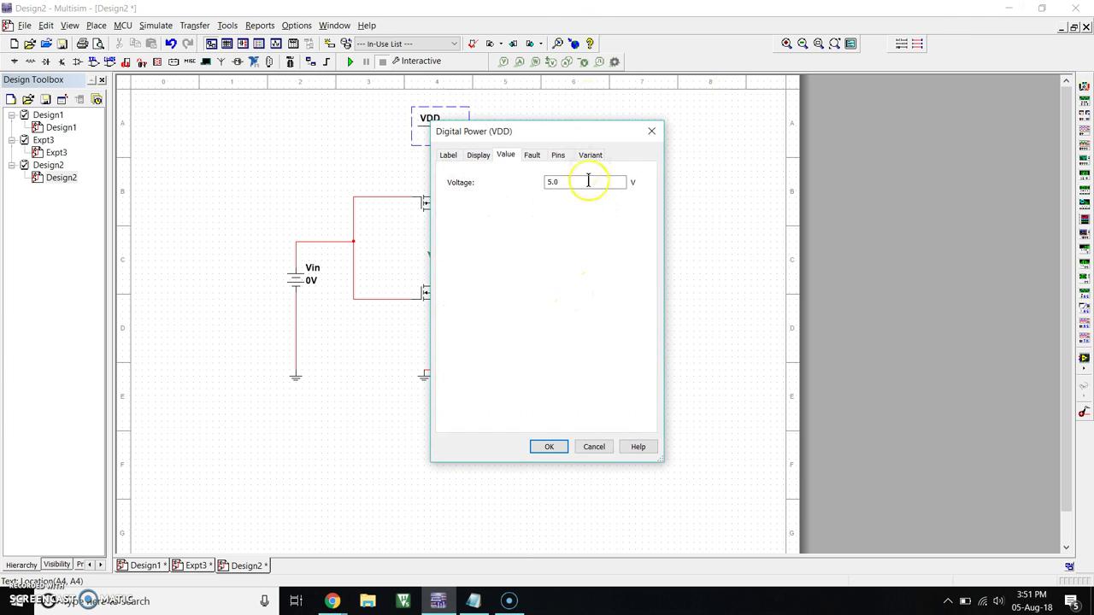
pyautogui.click(560, 182)
pyautogui.click(549, 447)
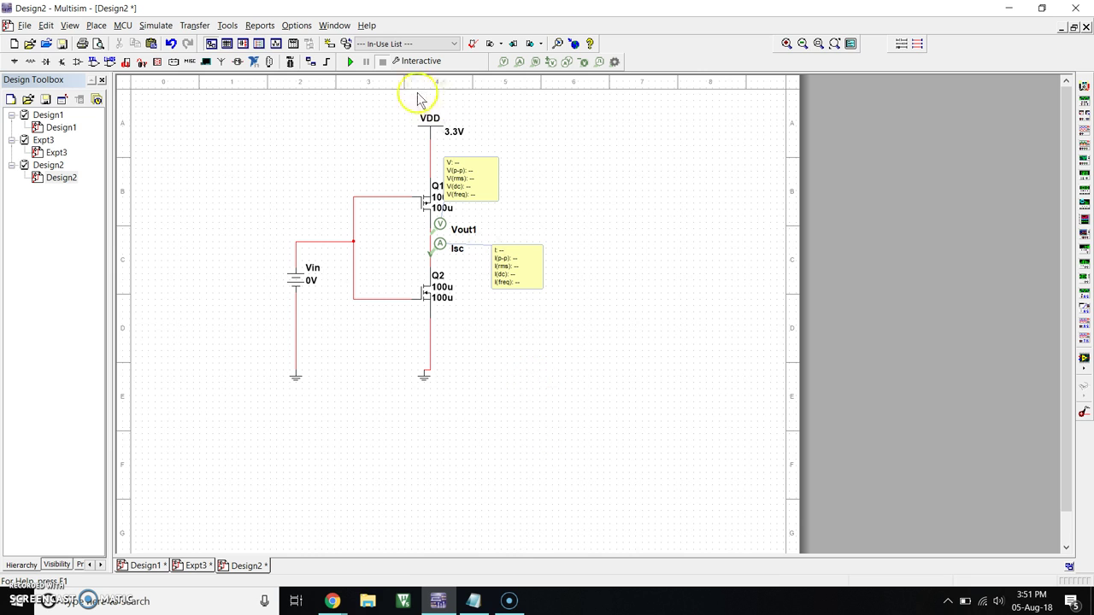
# - Run and stop the simulation, with Vout1 reading 3.30 V and Isc 3.31 pA at Vin 0 V
pyautogui.click(351, 63)
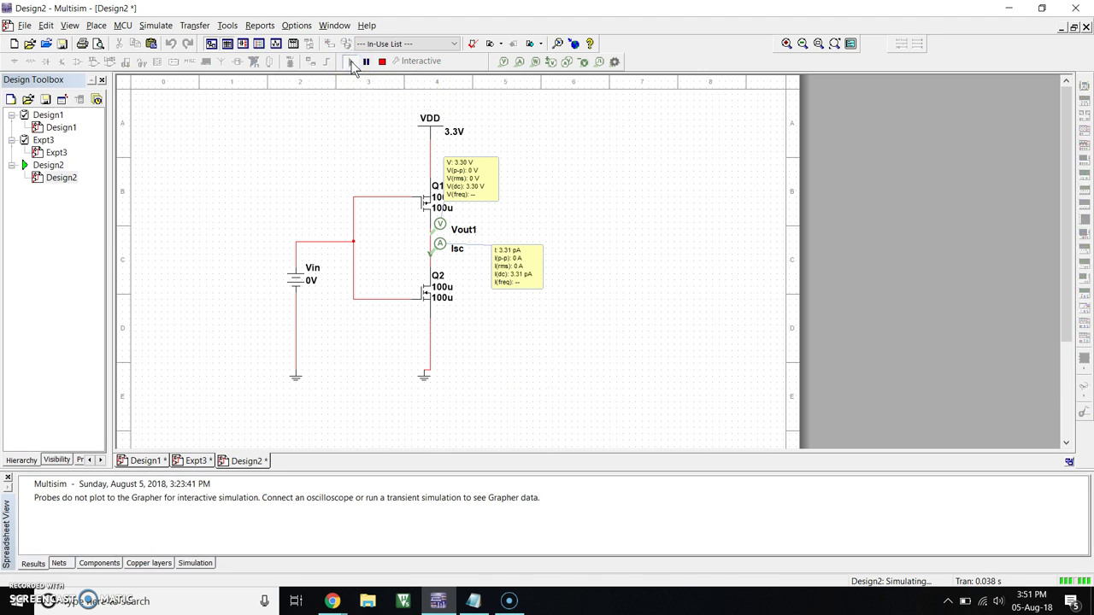
pyautogui.click(382, 63)
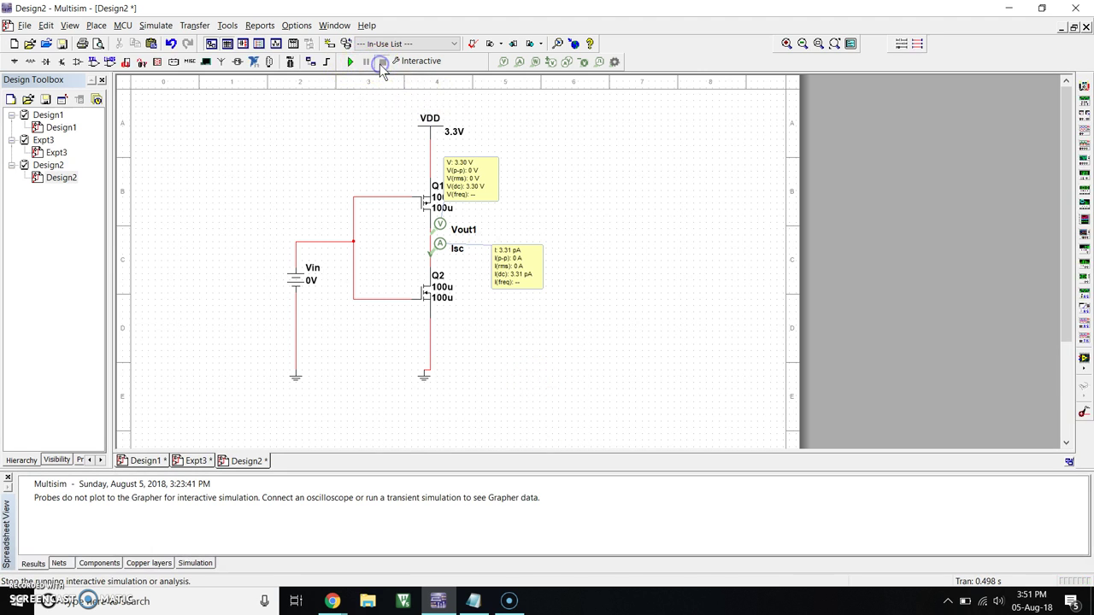
pyautogui.click(372, 126)
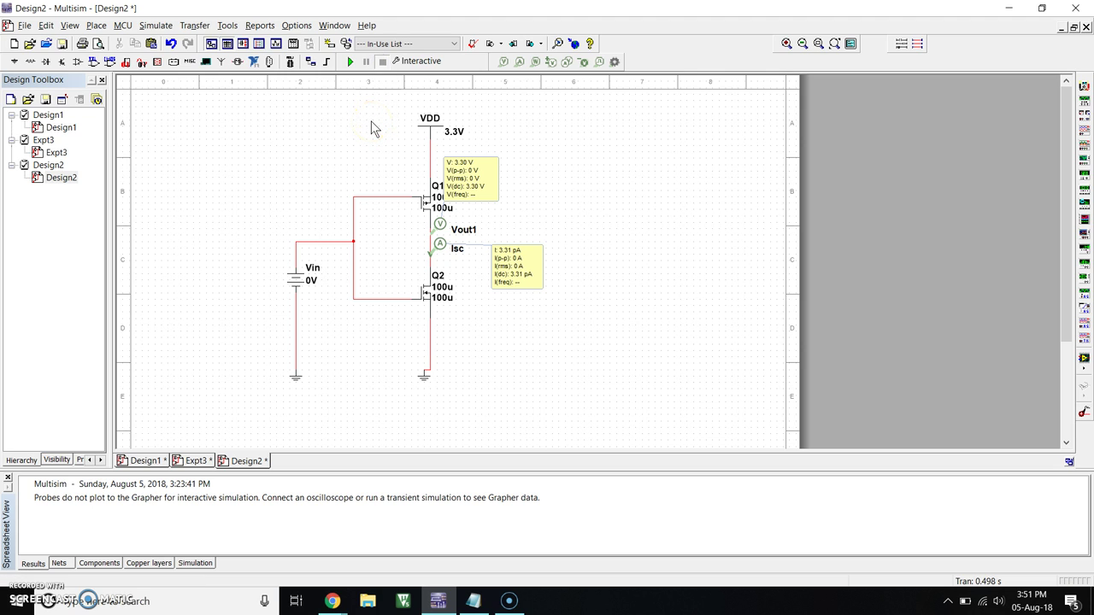
pyautogui.click(195, 197)
pyautogui.click(474, 603)
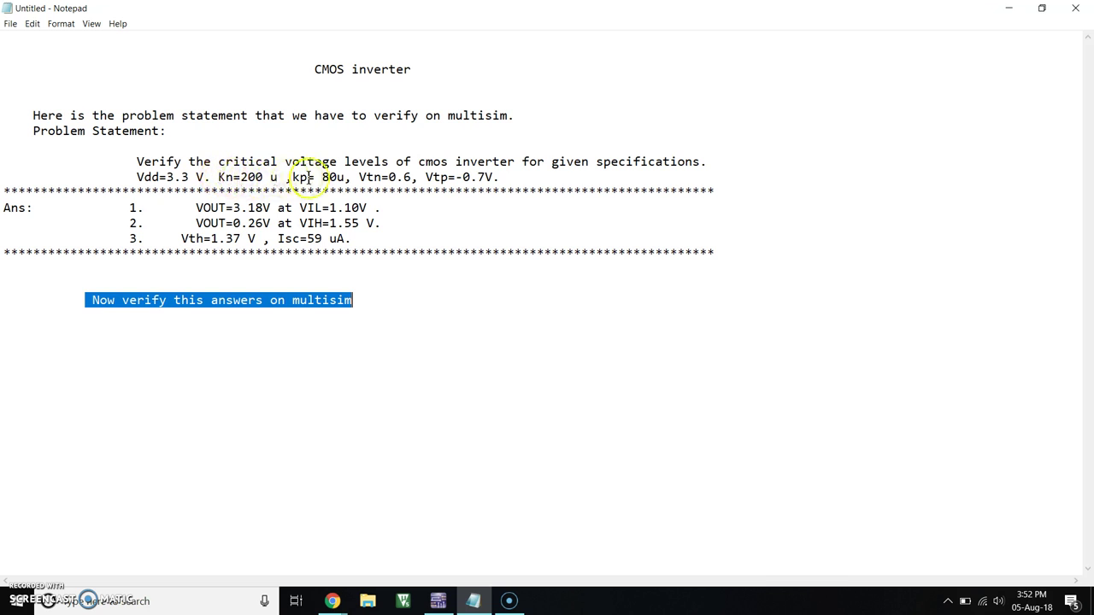
pyautogui.click(439, 603)
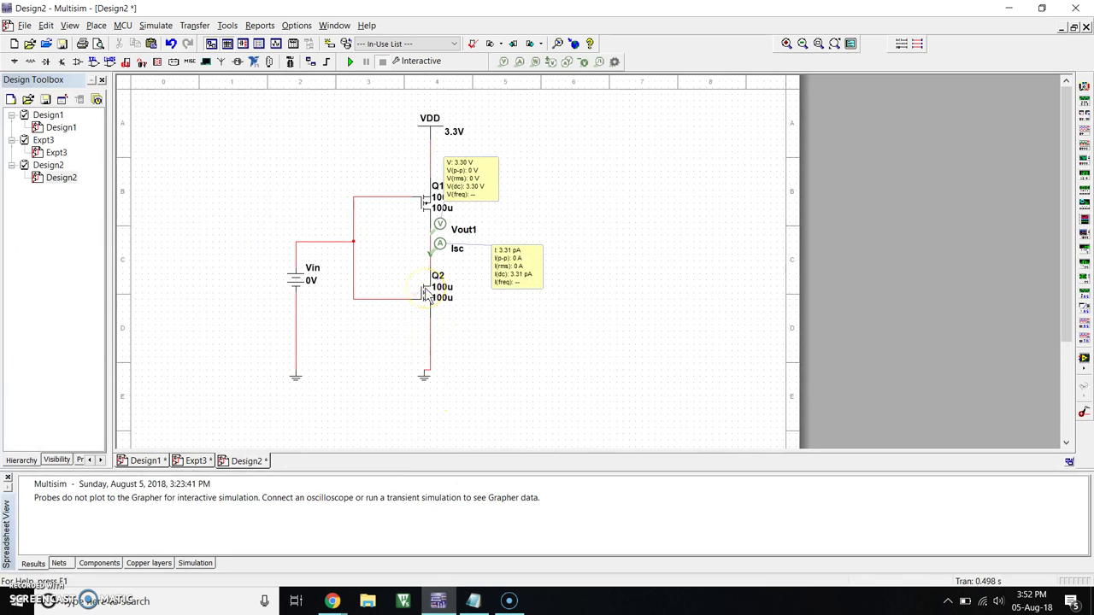
# - Edit Q2's NMOS model so KP is 200e-6, then bring the Notepad specifications back up
pyautogui.doubleClick(426, 291)
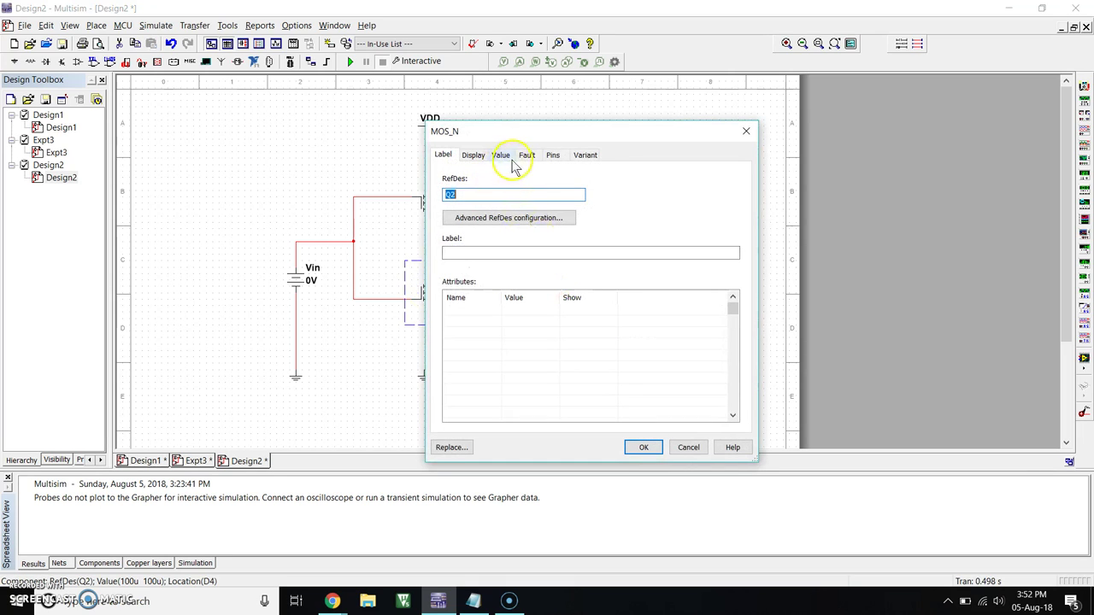
pyautogui.click(502, 158)
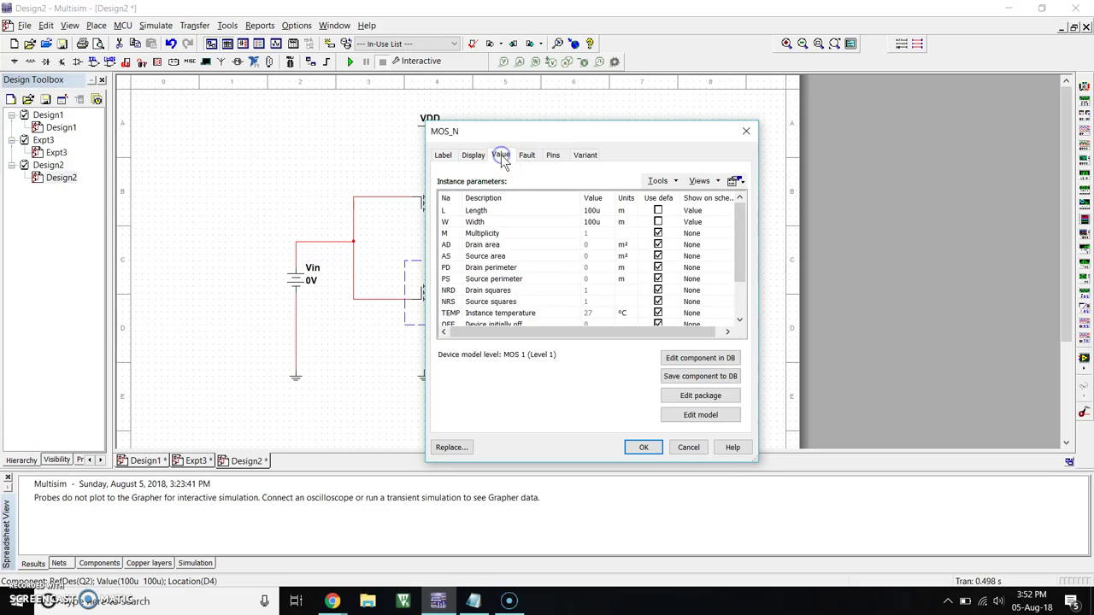
pyautogui.click(698, 417)
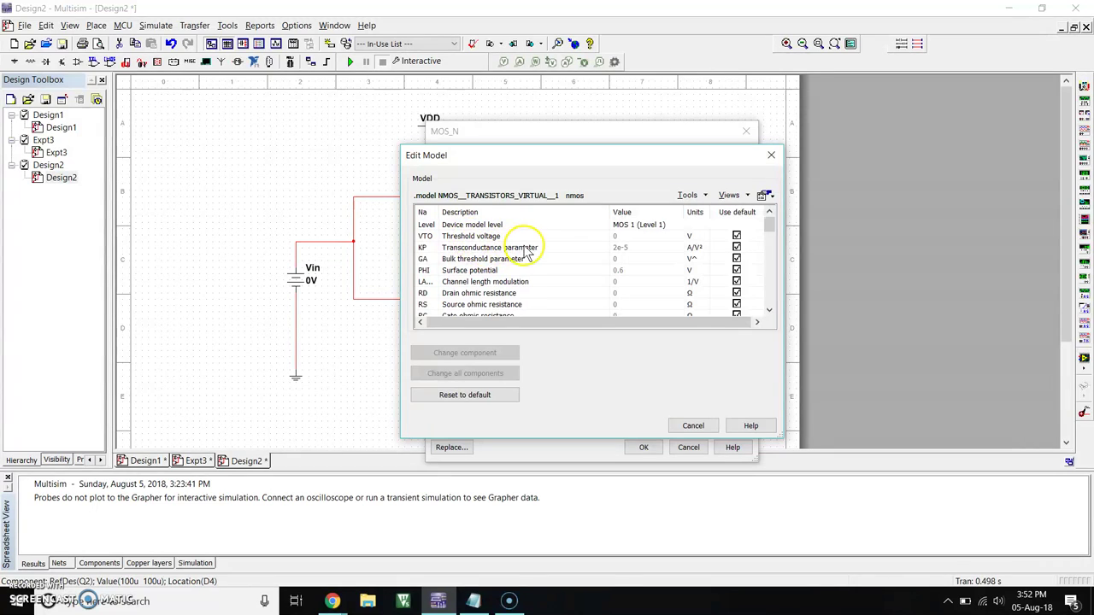
pyautogui.doubleClick(619, 246)
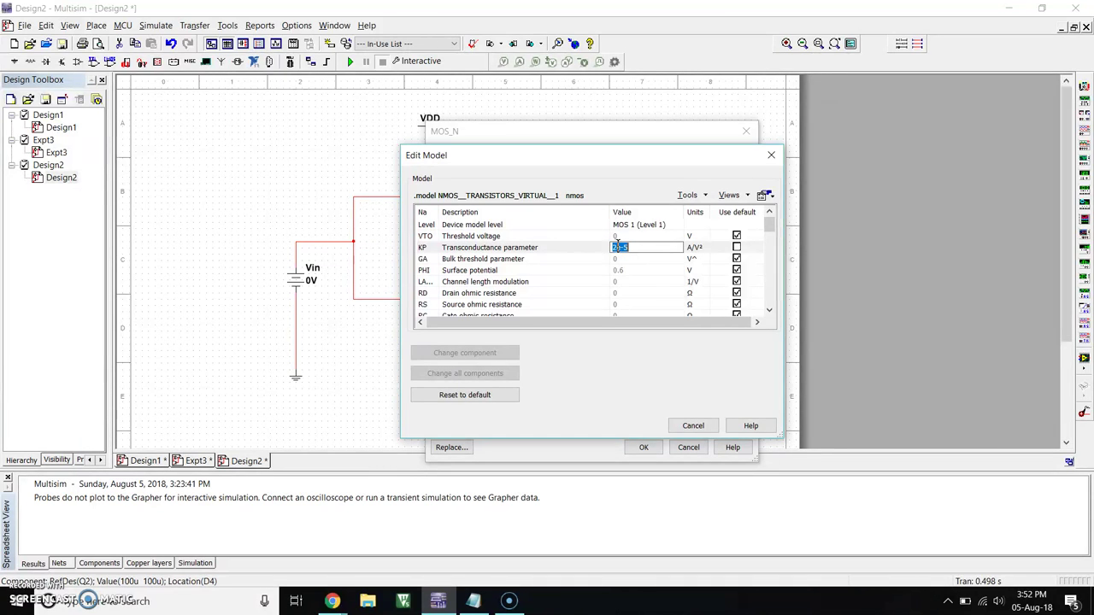
pyautogui.click(616, 246)
pyautogui.click(642, 245)
pyautogui.click(474, 601)
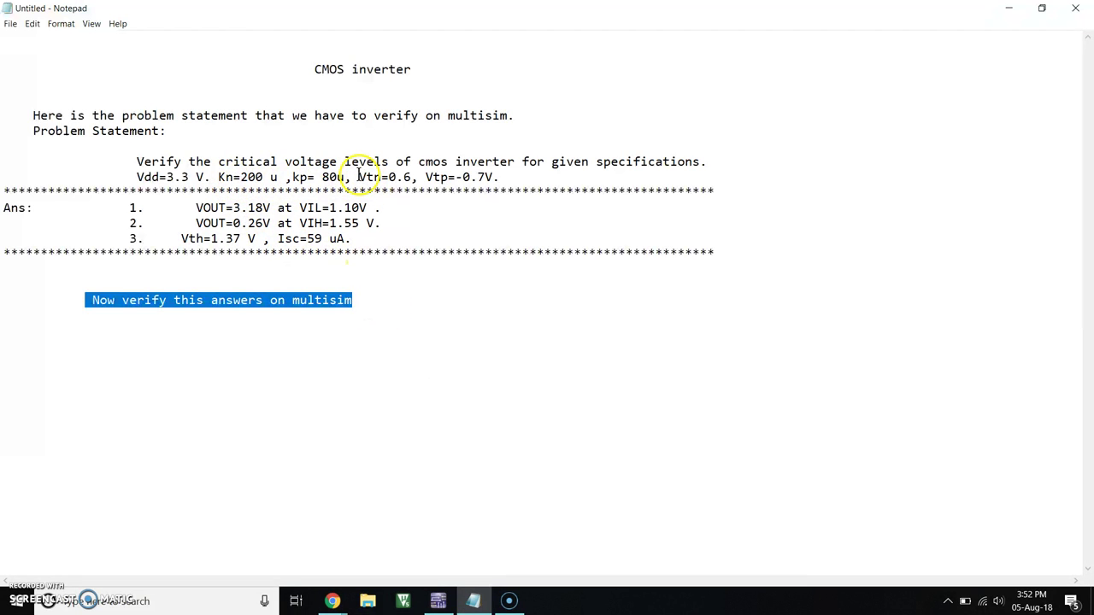
# - Highlight 'Vtn=0.6' in the Notepad notes and bring Multisim's NMOS model editor back
pyautogui.moveTo(358, 177); pyautogui.dragTo(374, 177)
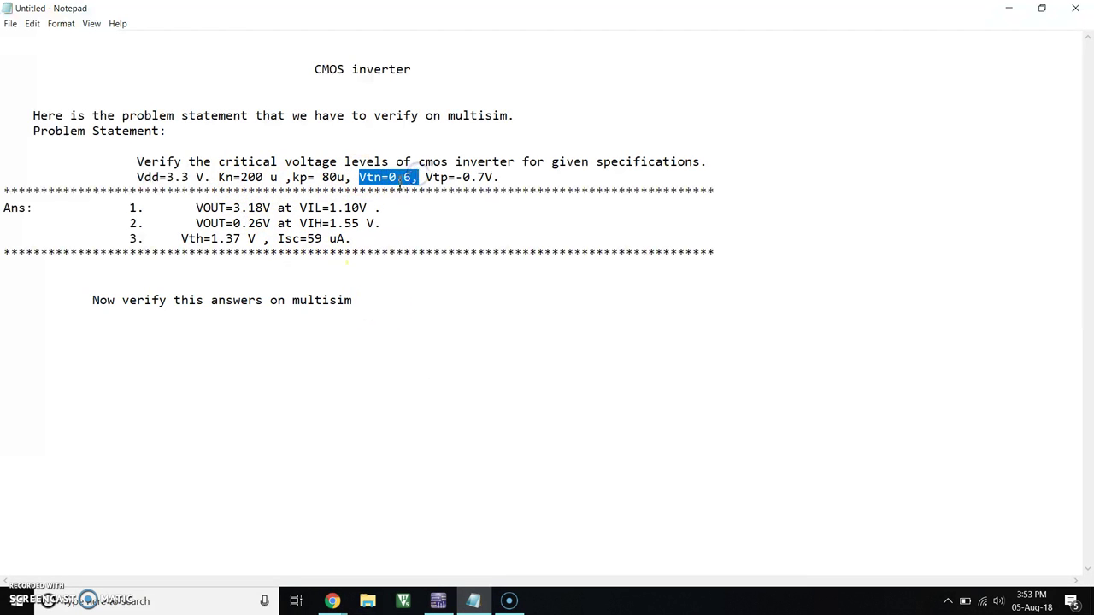
pyautogui.click(438, 601)
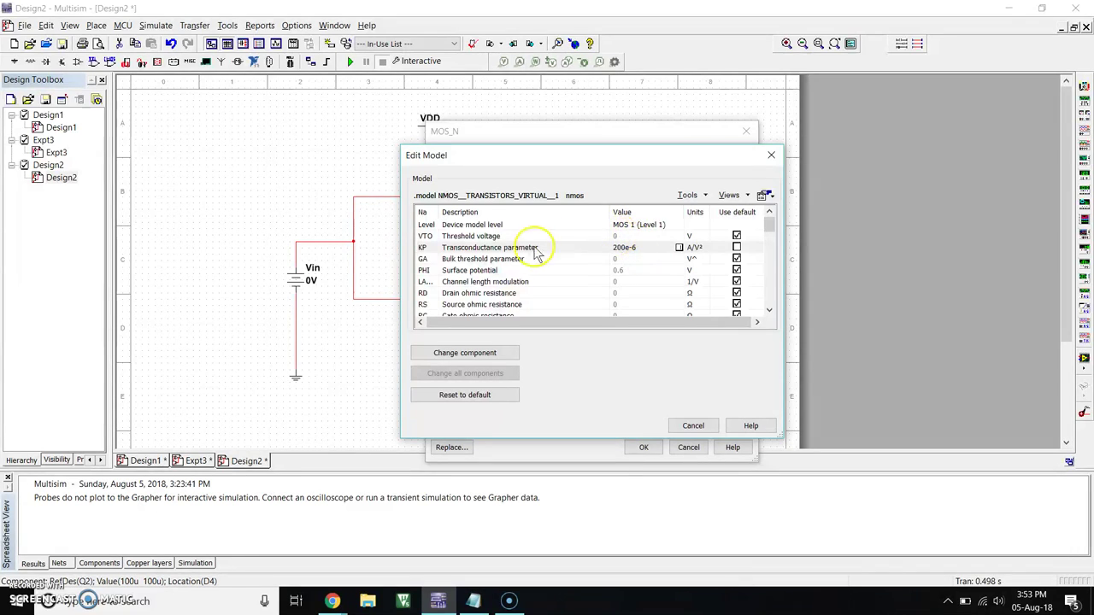
# - Apply VTO = 0.6 V to Q2's NMOS model, then open the MOS_P properties of Q1
pyautogui.click(616, 234)
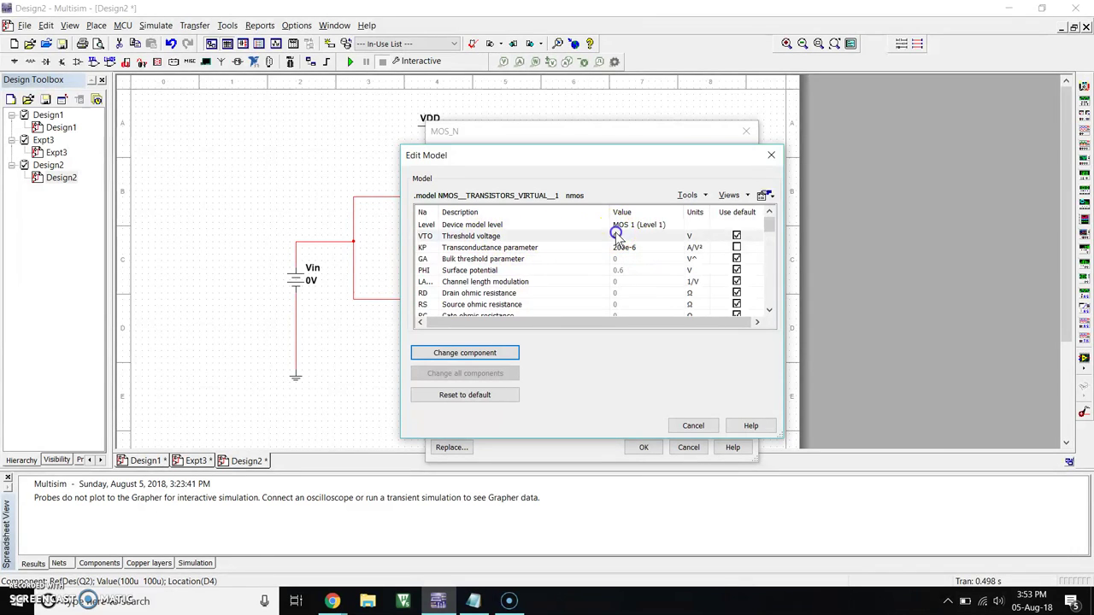
pyautogui.write('0.6')
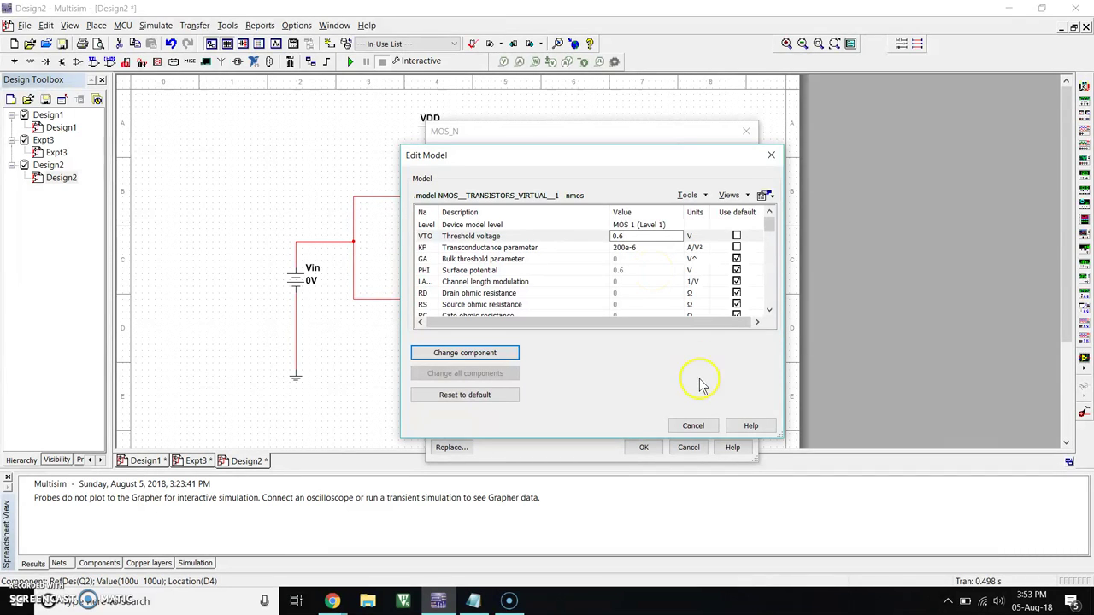
pyautogui.press('Return')
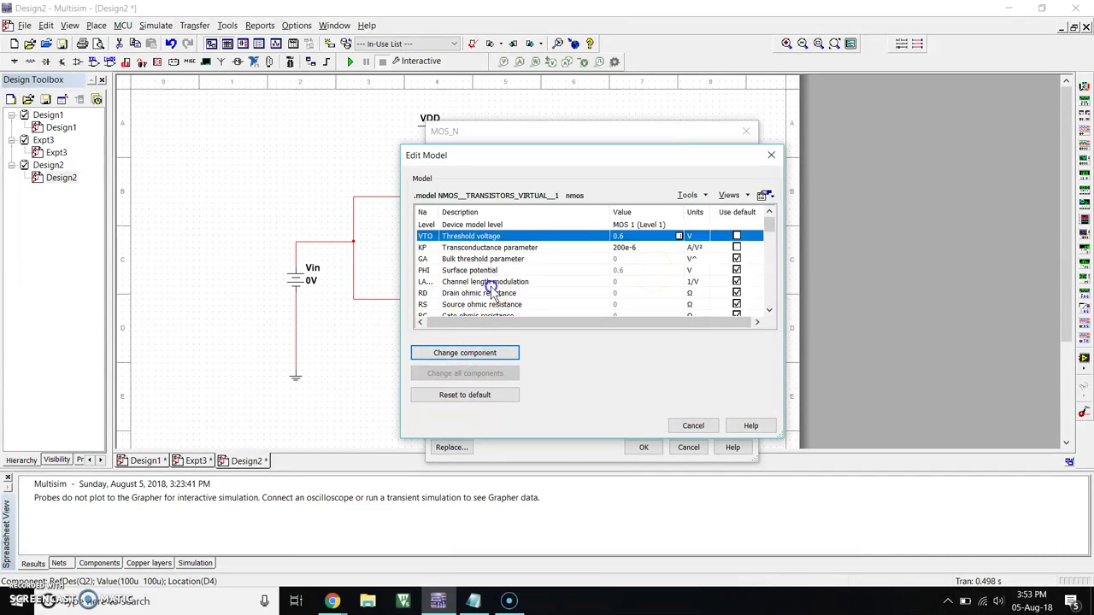
pyautogui.click(465, 353)
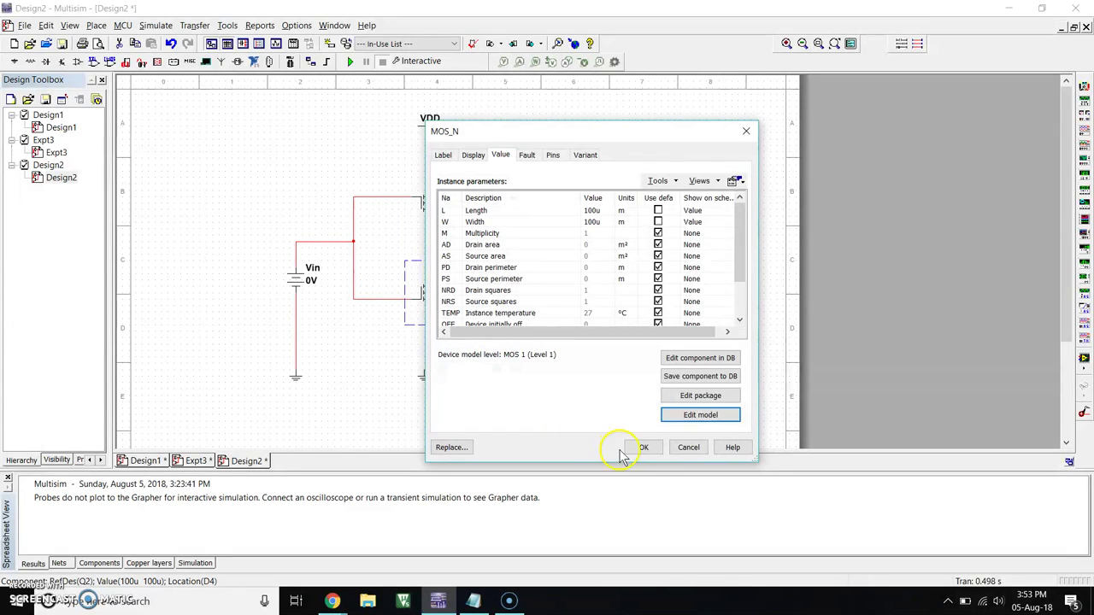
pyautogui.click(645, 449)
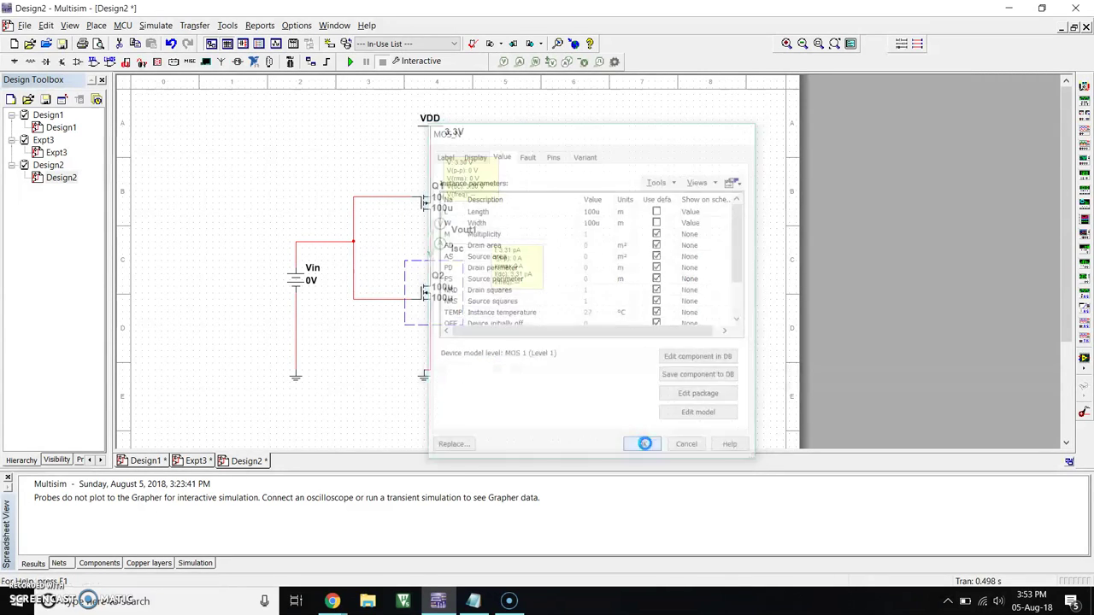
pyautogui.doubleClick(425, 202)
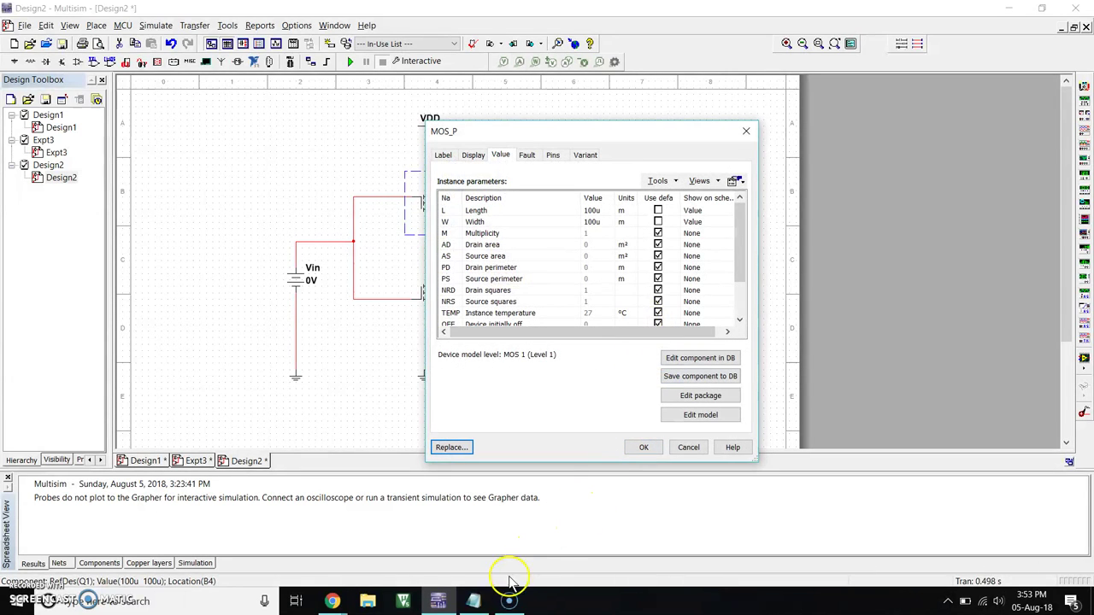
# - Bring up the Notepad notes and highlight the PMOS values 'kp= 80u' and 'Vtp=-0.7V'
pyautogui.click(473, 601)
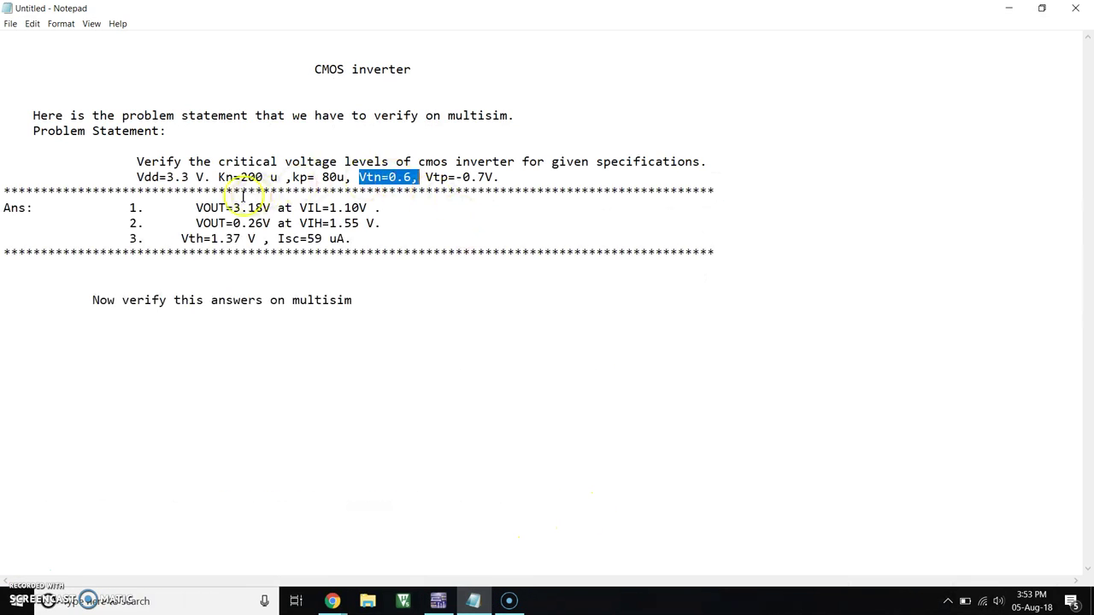
pyautogui.moveTo(300, 177); pyautogui.dragTo(317, 178)
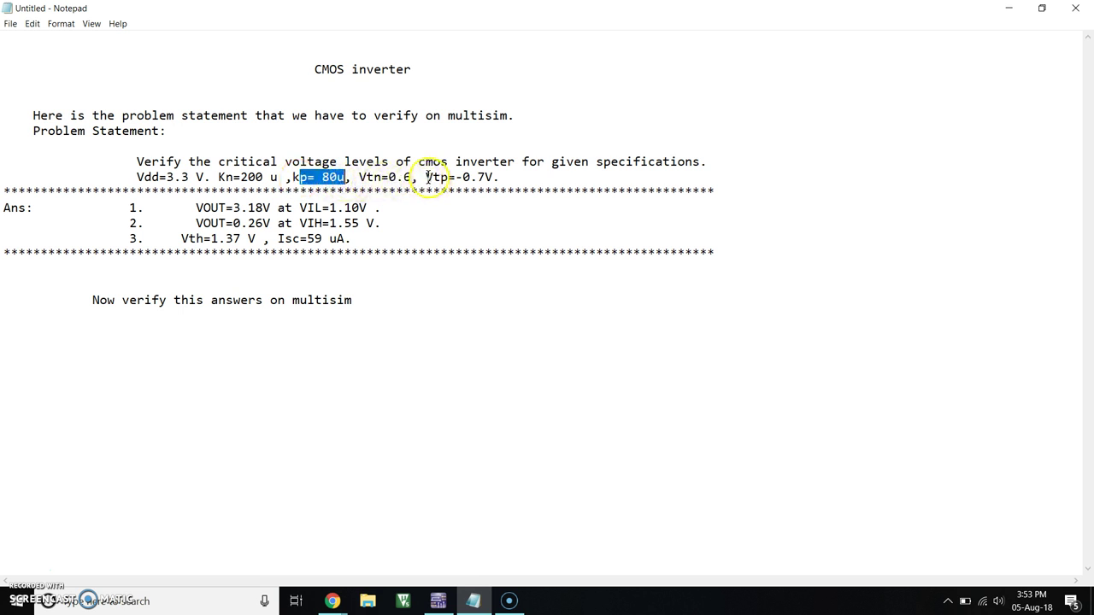
pyautogui.moveTo(426, 177); pyautogui.dragTo(490, 175)
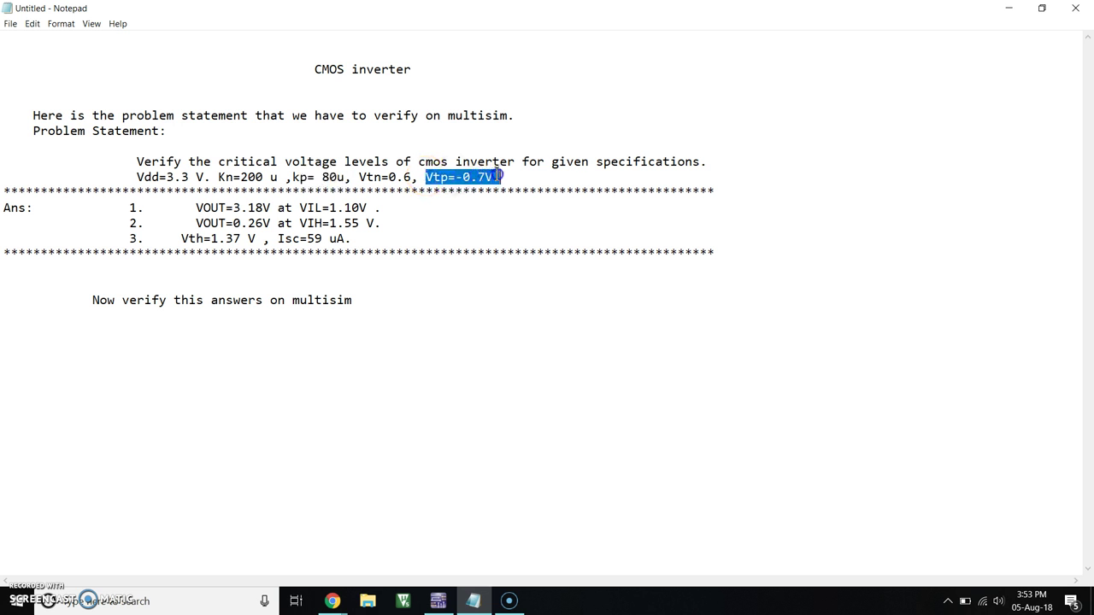
# - In Q1's model editor, change the PMOS transconductance KP to 80e-6
pyautogui.click(438, 603)
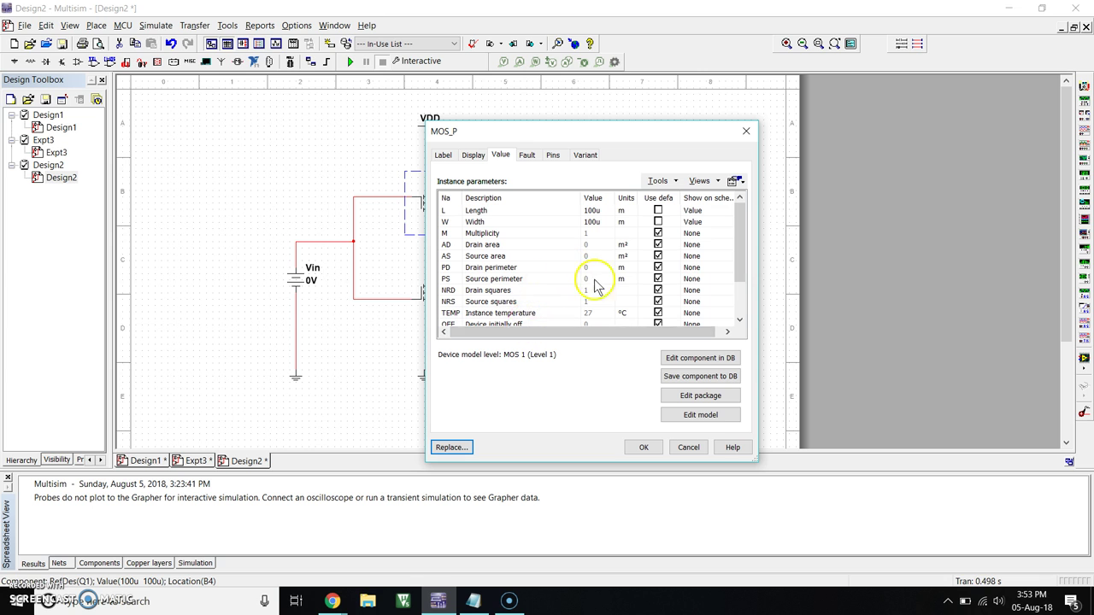
pyautogui.click(700, 415)
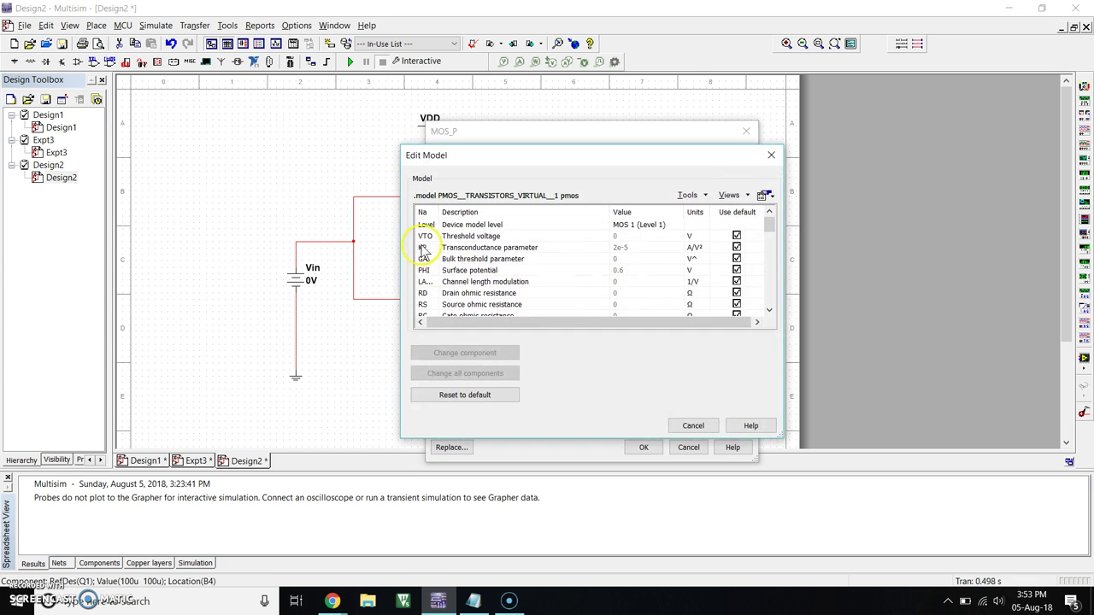
pyautogui.click(617, 247)
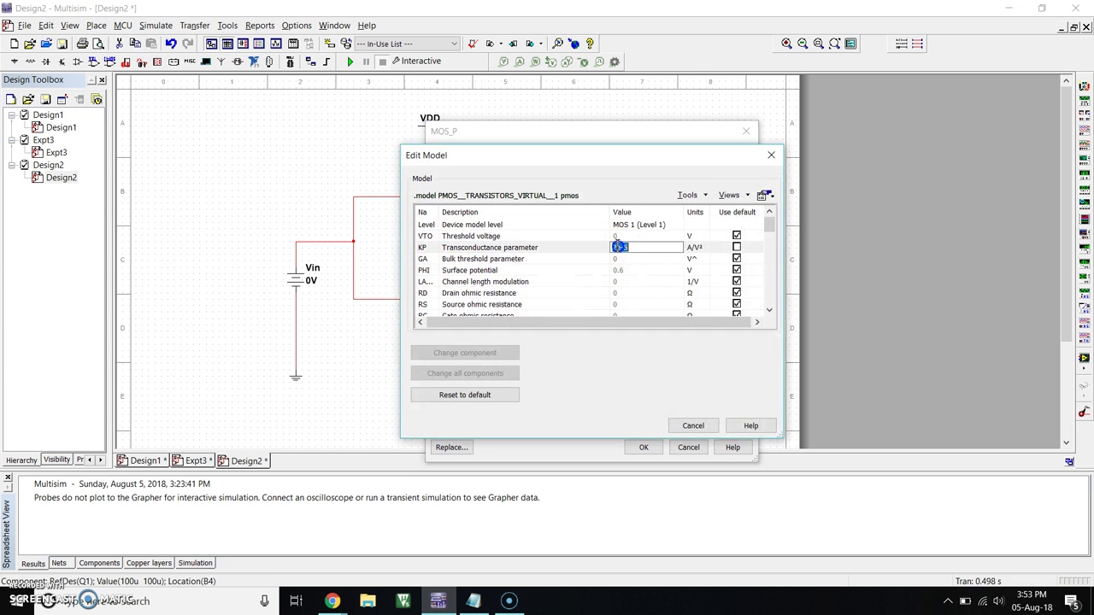
pyautogui.click(617, 247)
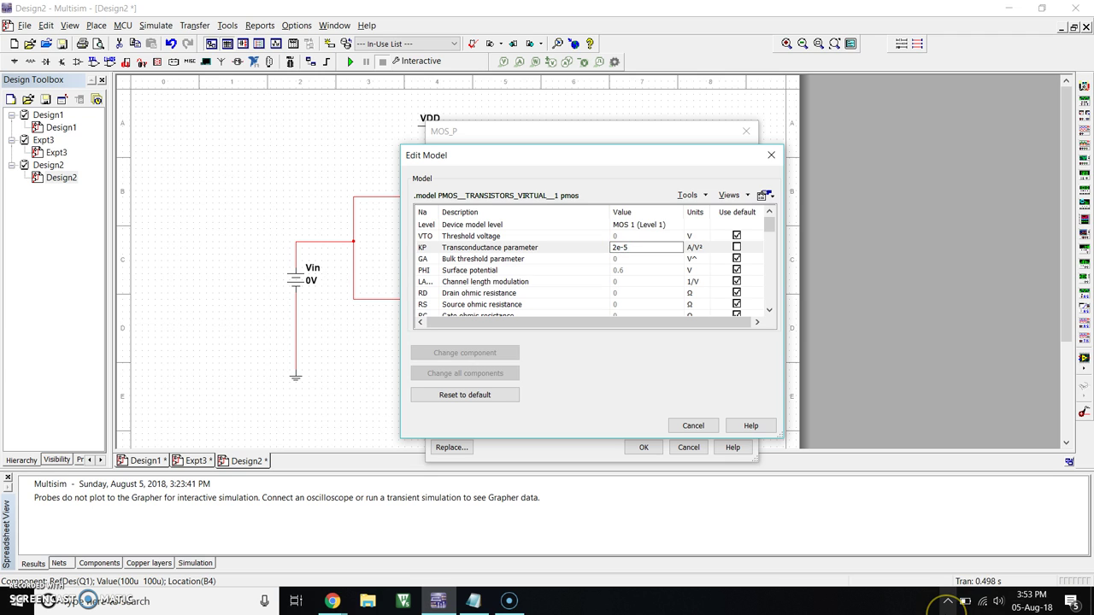
pyautogui.press('BackSpace')
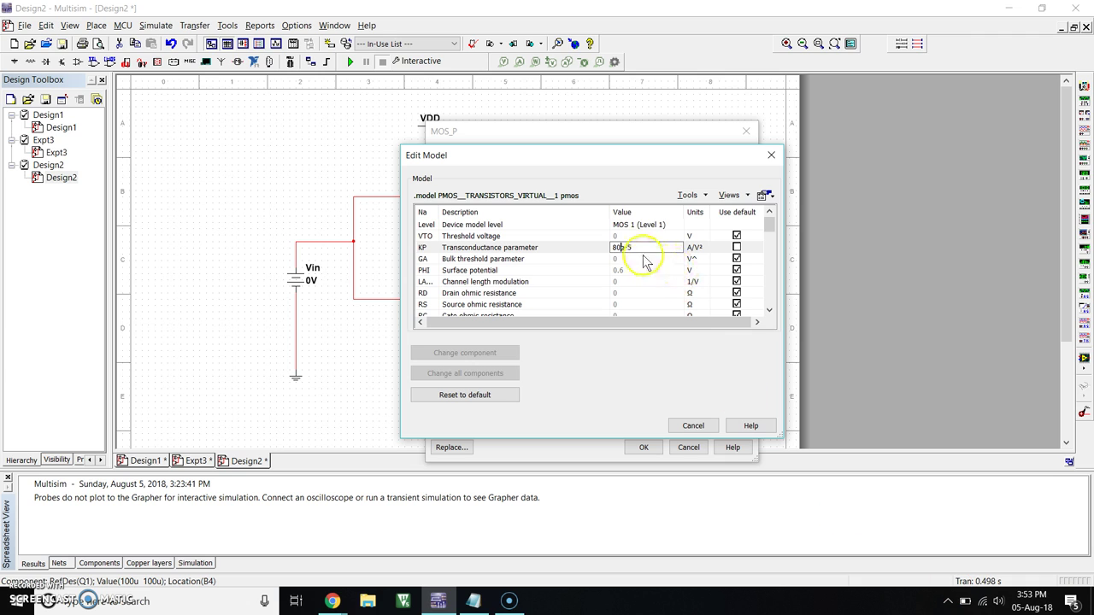
pyautogui.press('BackSpace')
pyautogui.click(621, 241)
# - Set the PMOS threshold VTO to -0.7 and apply the edited model to Q1
pyautogui.click(621, 237)
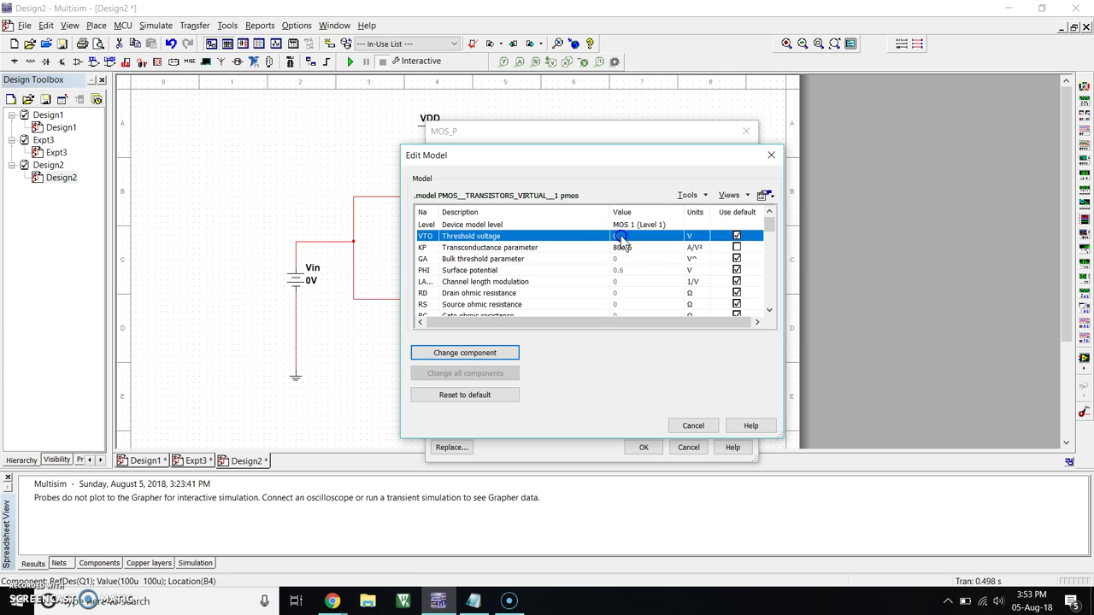
pyautogui.click(621, 236)
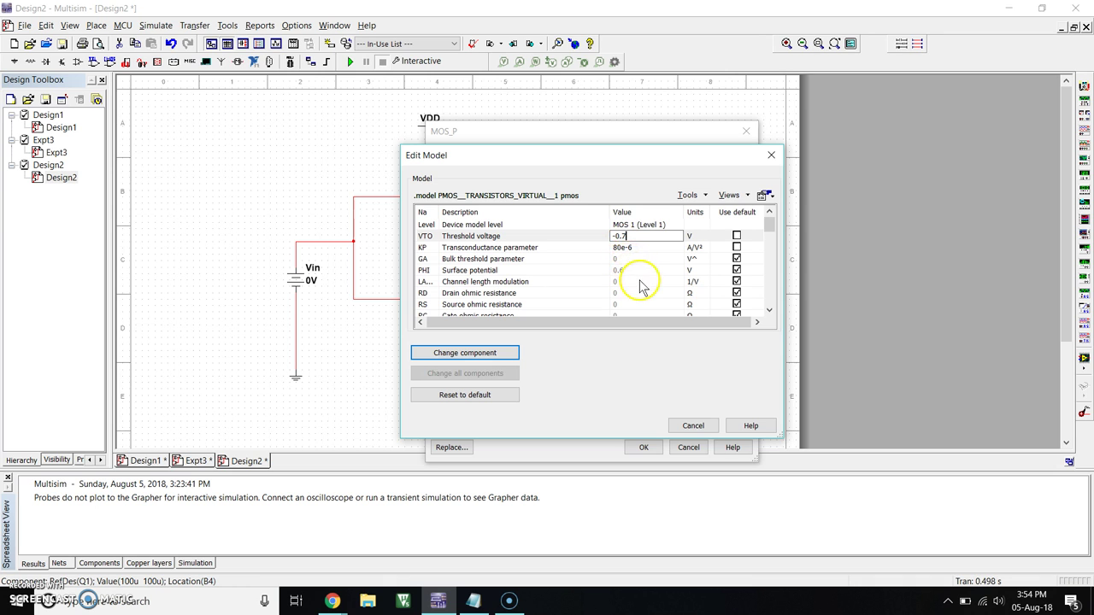
pyautogui.click(488, 354)
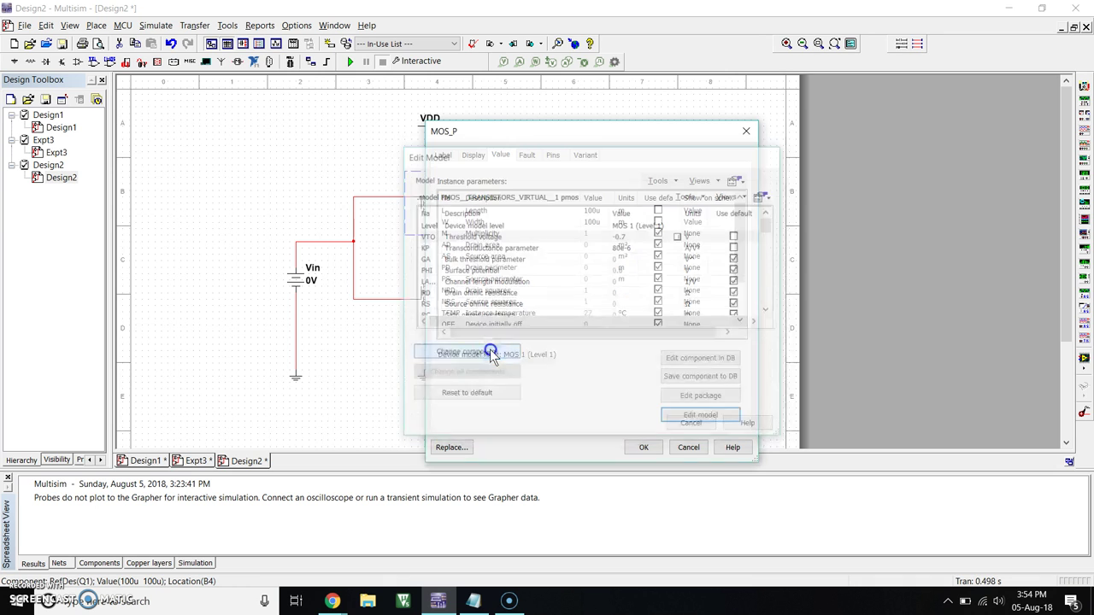
pyautogui.click(647, 451)
# - Open Analyses and simulation and choose a DC Sweep with VIN as the source
pyautogui.click(623, 212)
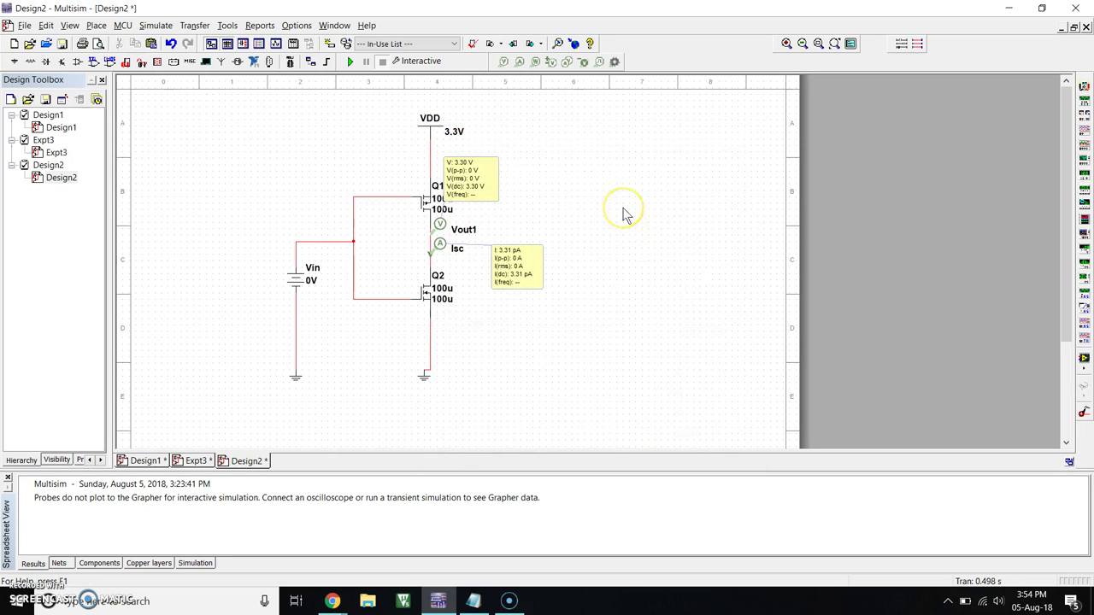
pyautogui.click(210, 194)
pyautogui.click(163, 27)
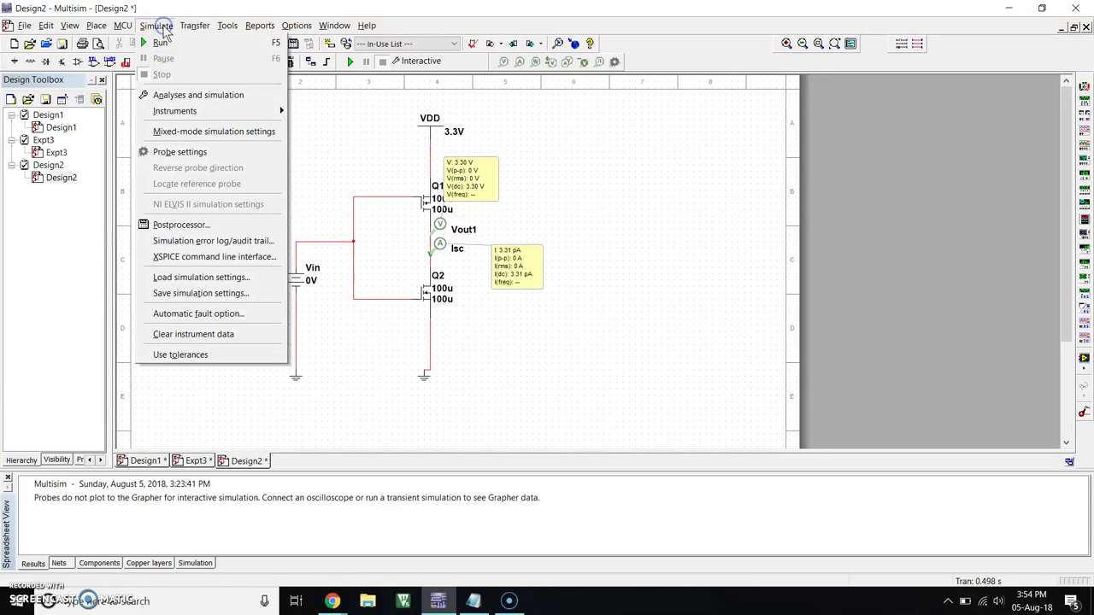
pyautogui.click(188, 98)
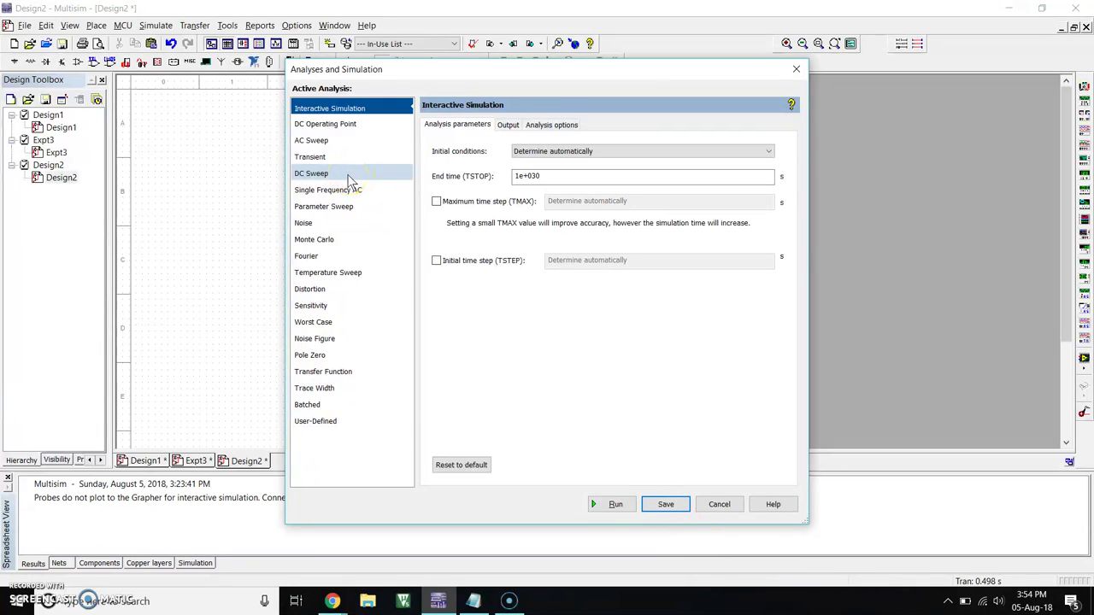
pyautogui.click(350, 177)
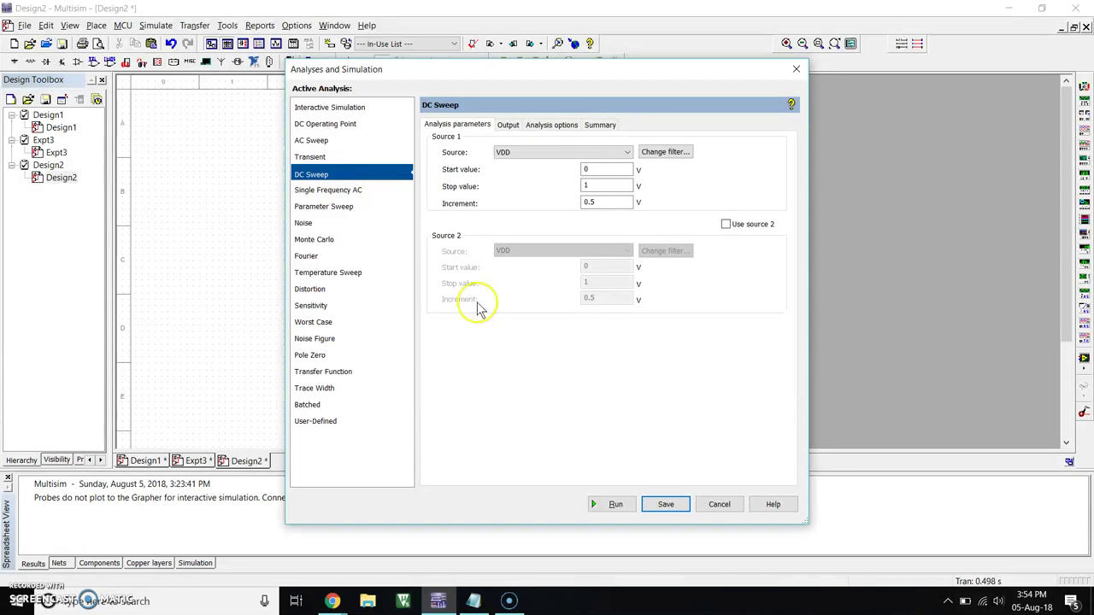
pyautogui.click(628, 152)
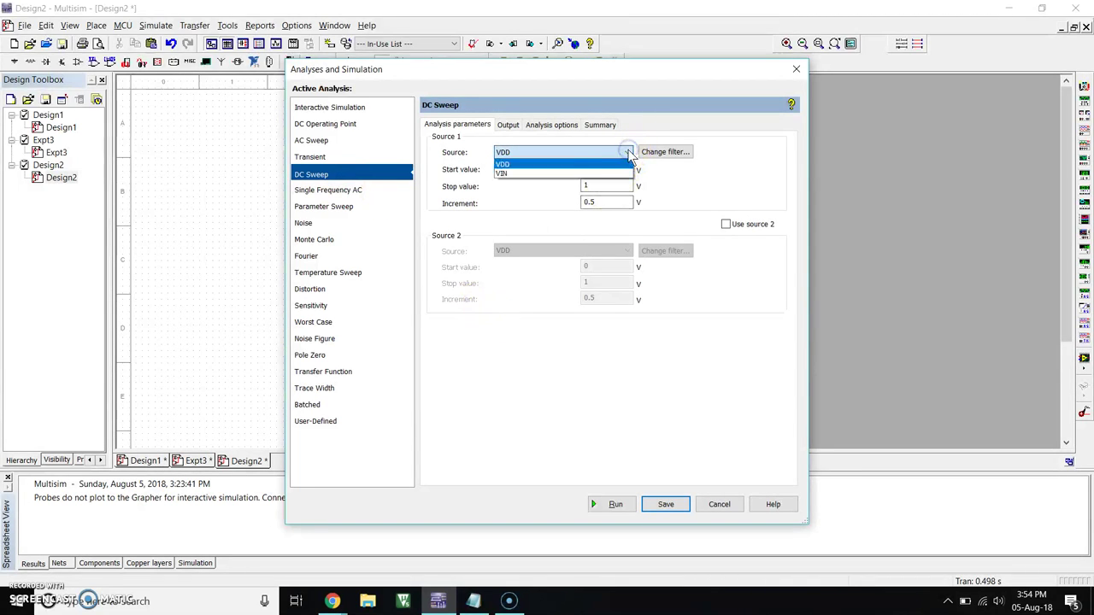
pyautogui.click(564, 175)
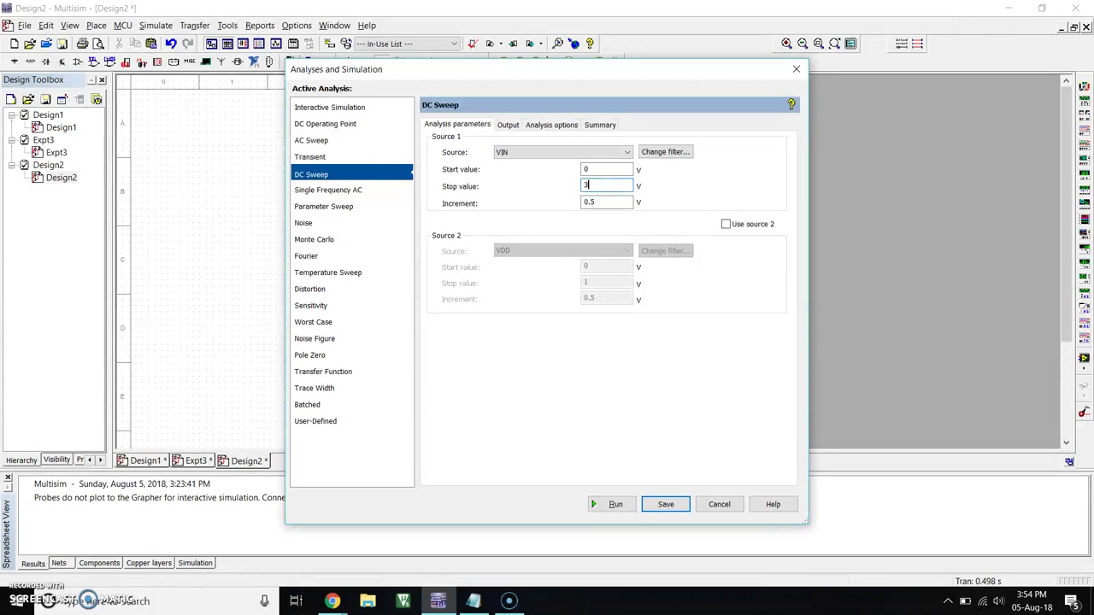
# - Sweep 0 to 3.3 V in 0.1 V increments, with outputs I(Isc) and V(Vout1)
pyautogui.click(591, 204)
pyautogui.click(513, 126)
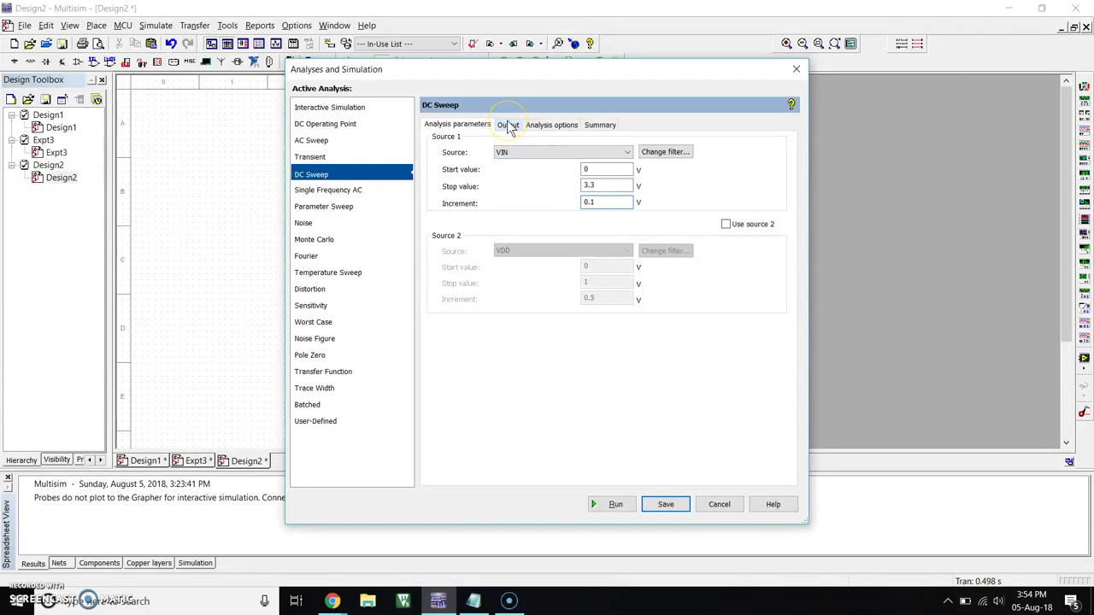
pyautogui.click(509, 125)
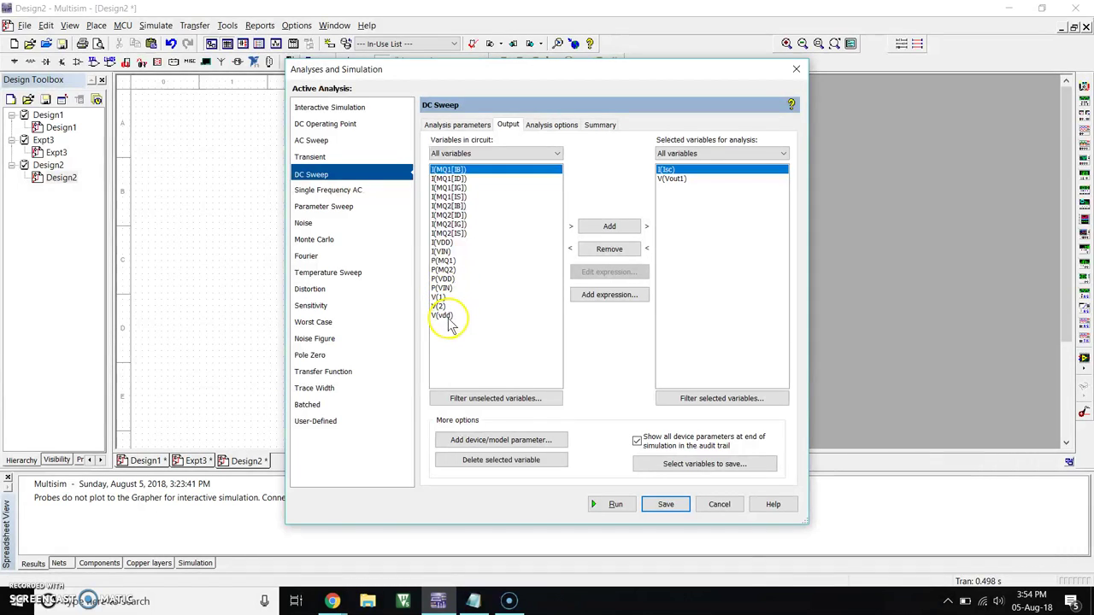
pyautogui.click(444, 251)
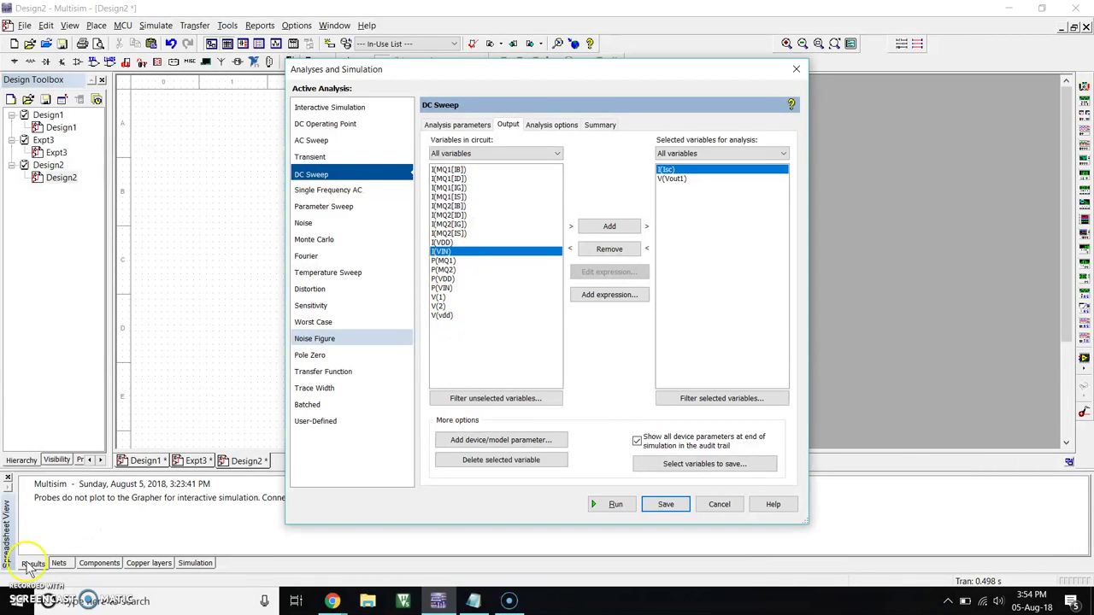
pyautogui.click(674, 180)
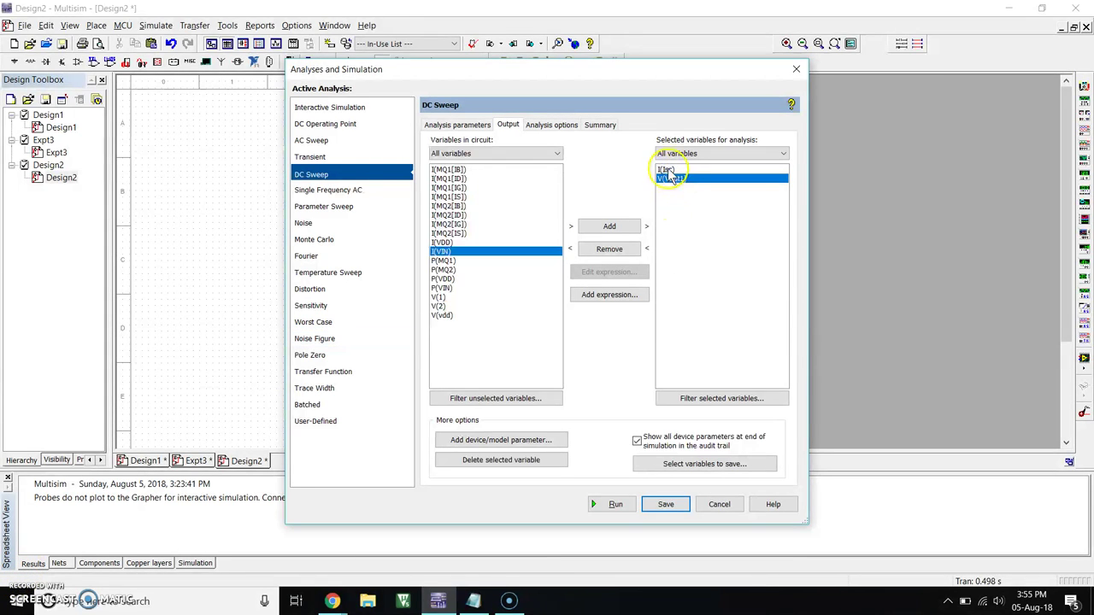
pyautogui.click(668, 170)
pyautogui.click(542, 125)
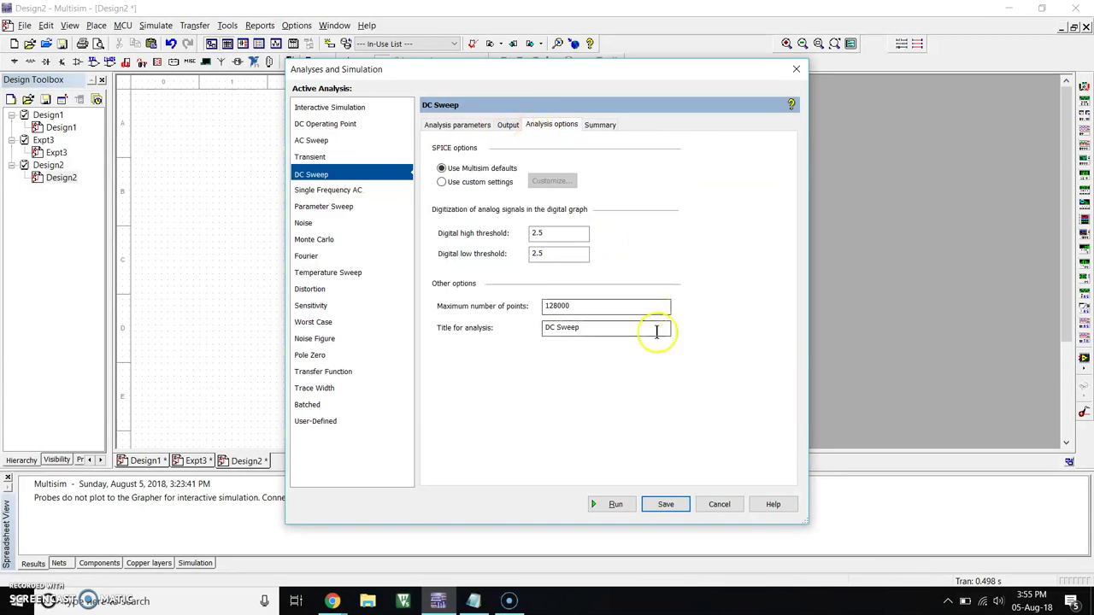
pyautogui.click(505, 125)
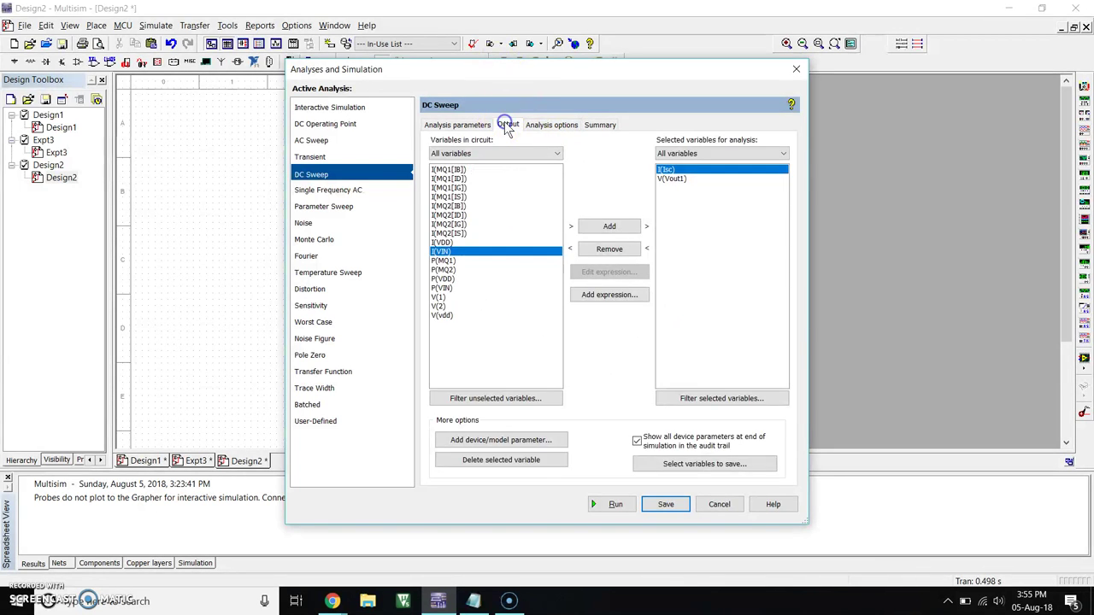
# - Run the DC sweep, inspect the Vout1 and I(Isc) curves maximized, then close the Grapher View
pyautogui.click(610, 505)
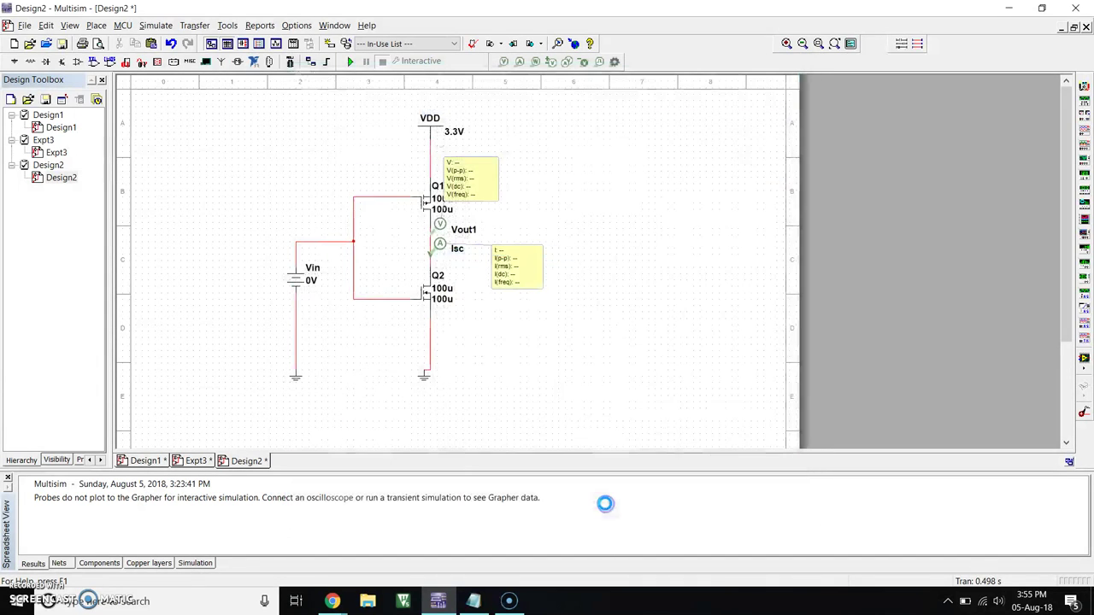
pyautogui.click(561, 363)
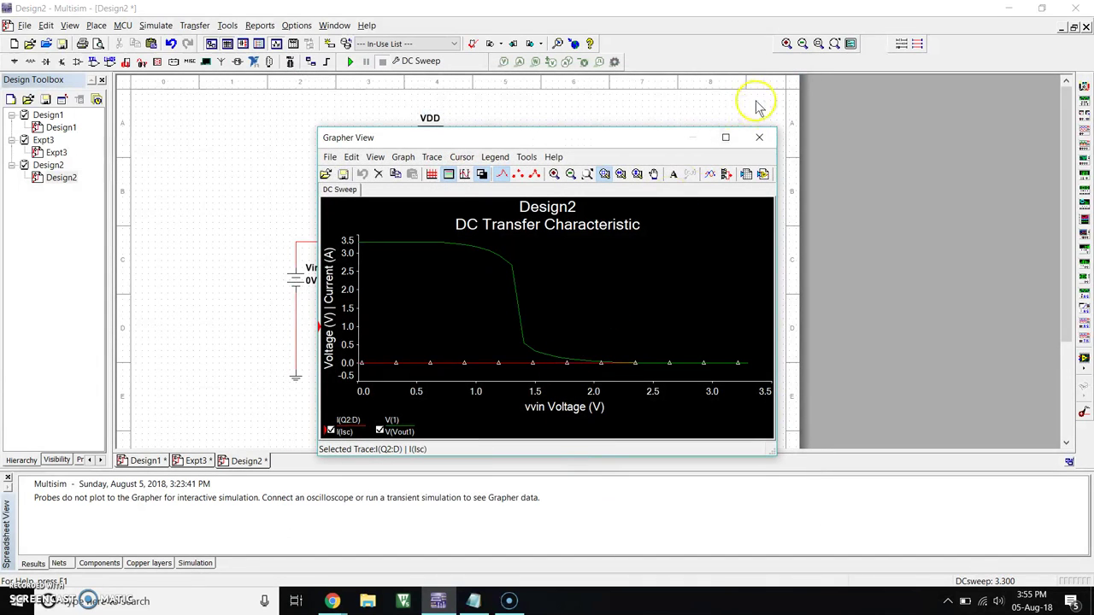
pyautogui.click(724, 139)
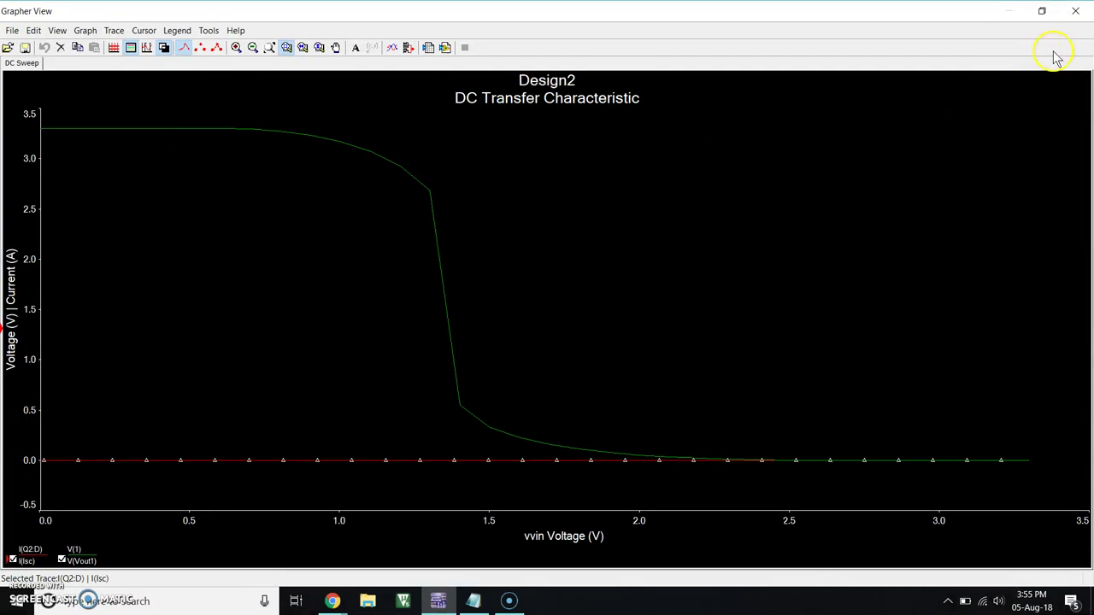
pyautogui.click(1076, 11)
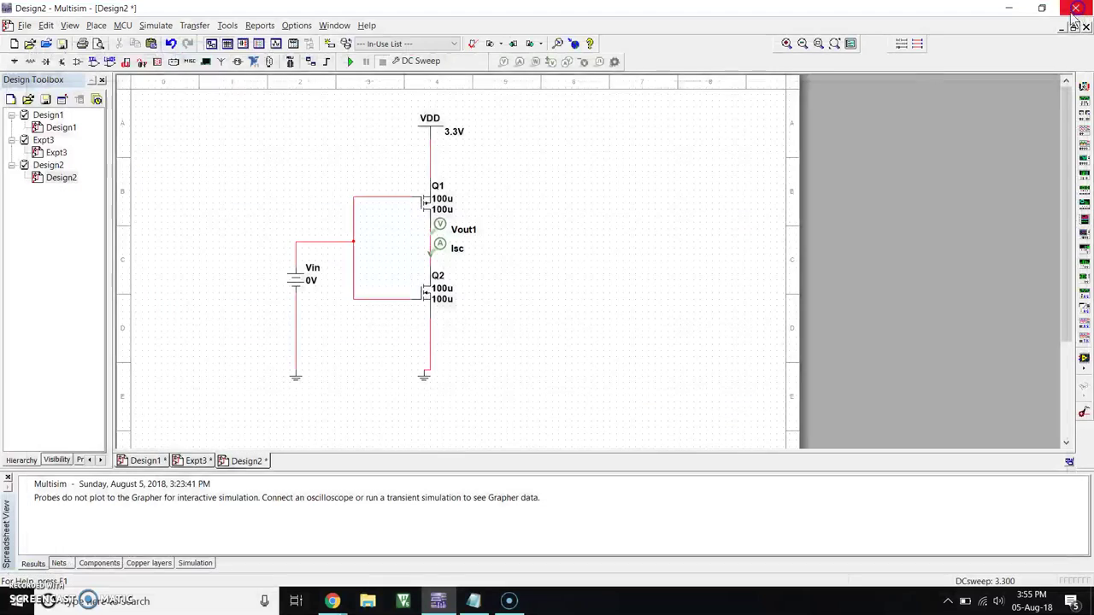
# - Rerun the DC sweep with the increment changed to 0.01 V
pyautogui.click(156, 25)
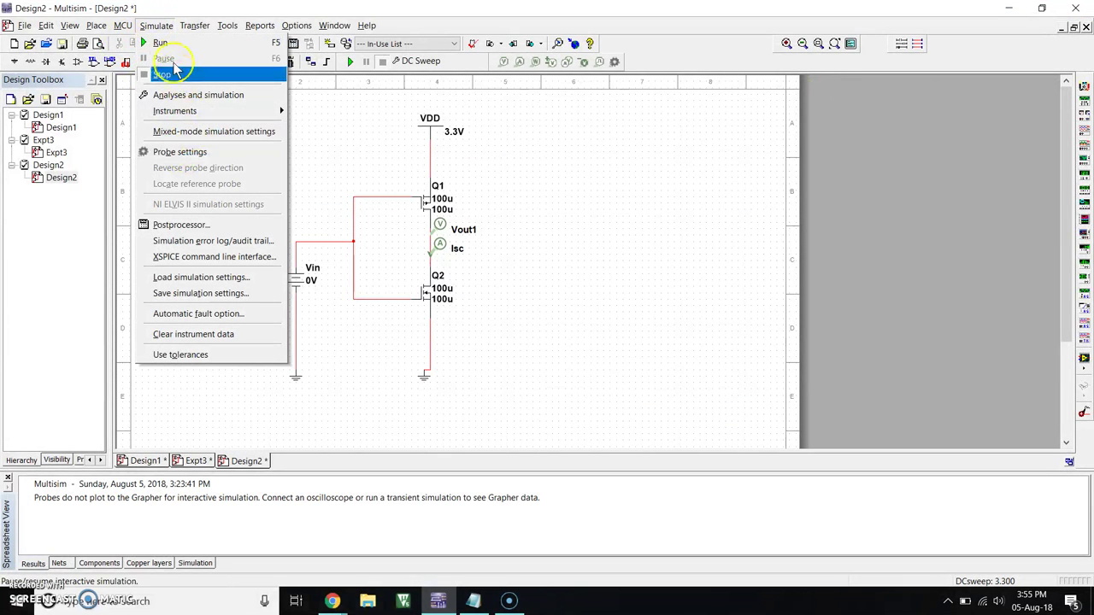
pyautogui.click(197, 96)
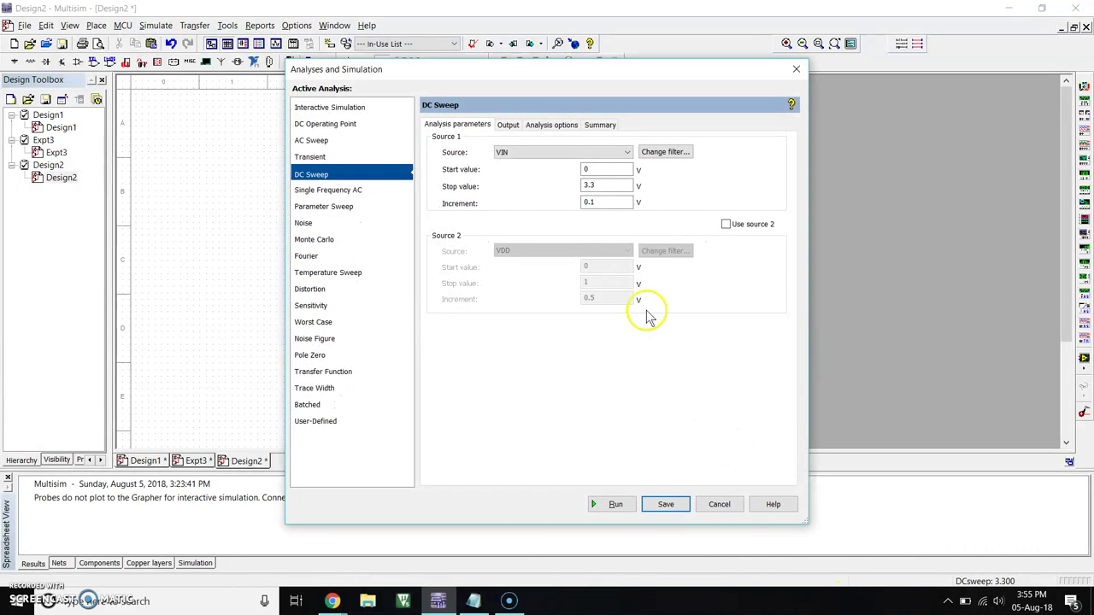
pyautogui.click(593, 203)
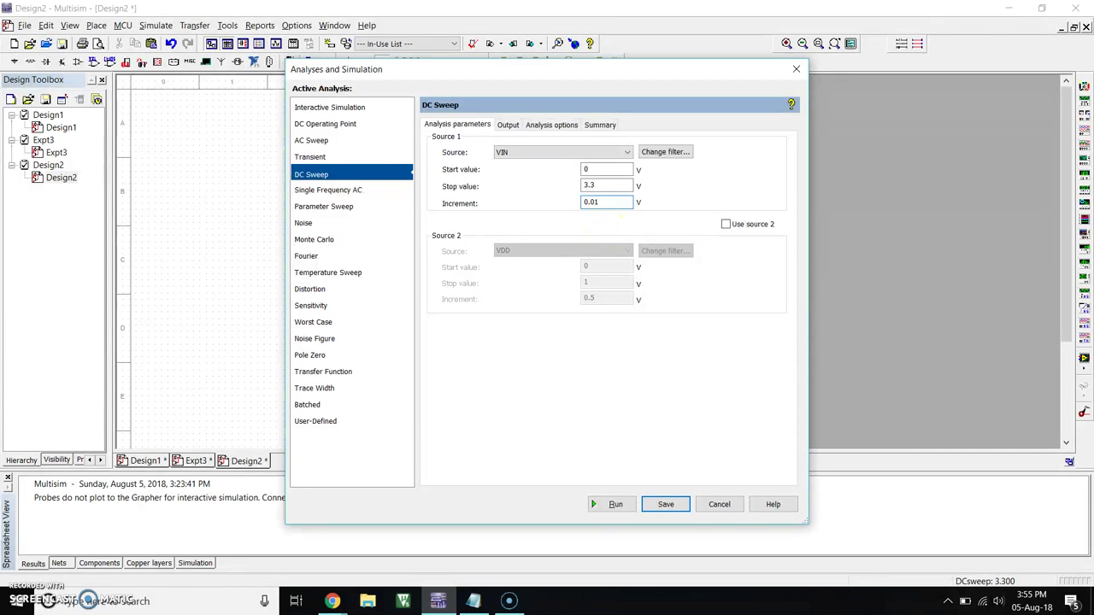
pyautogui.click(596, 504)
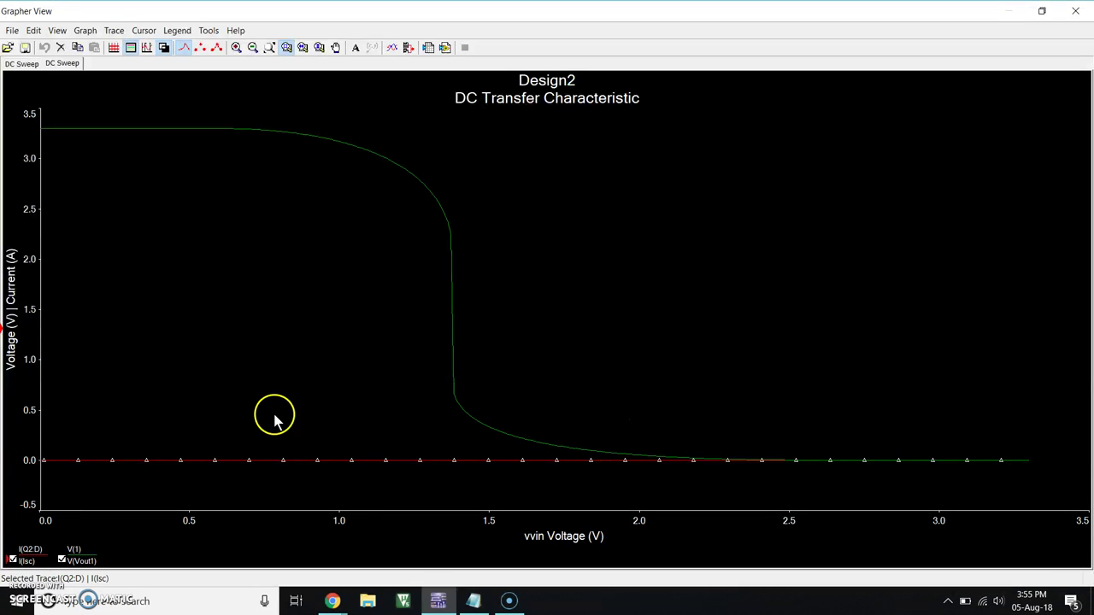
# - In Graph Properties, assign the I(Isc) trace to the right axis
pyautogui.click(85, 33)
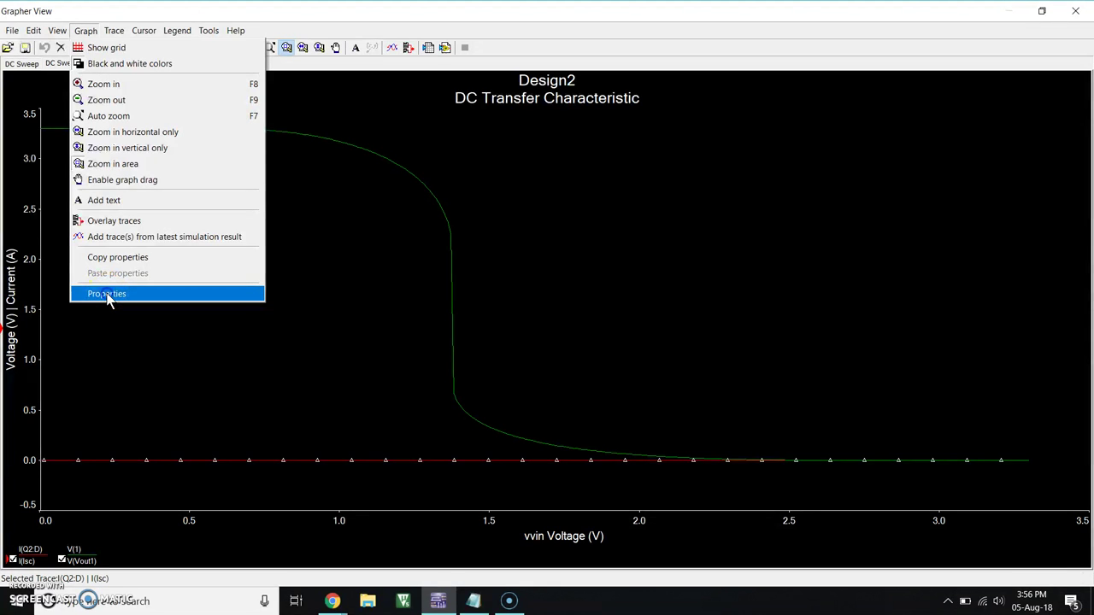
pyautogui.click(107, 294)
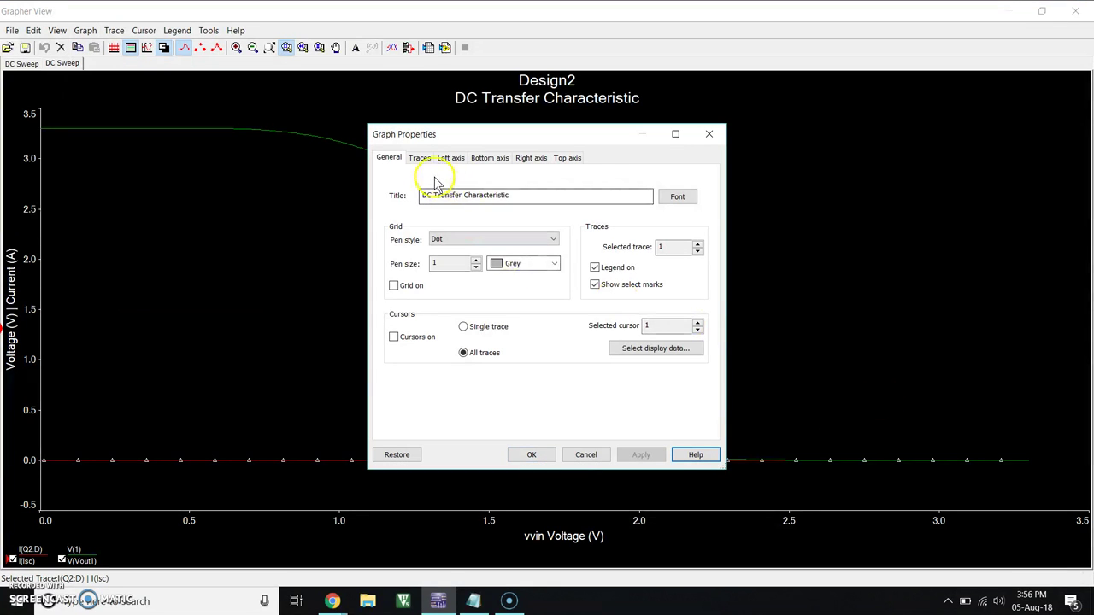
pyautogui.click(419, 158)
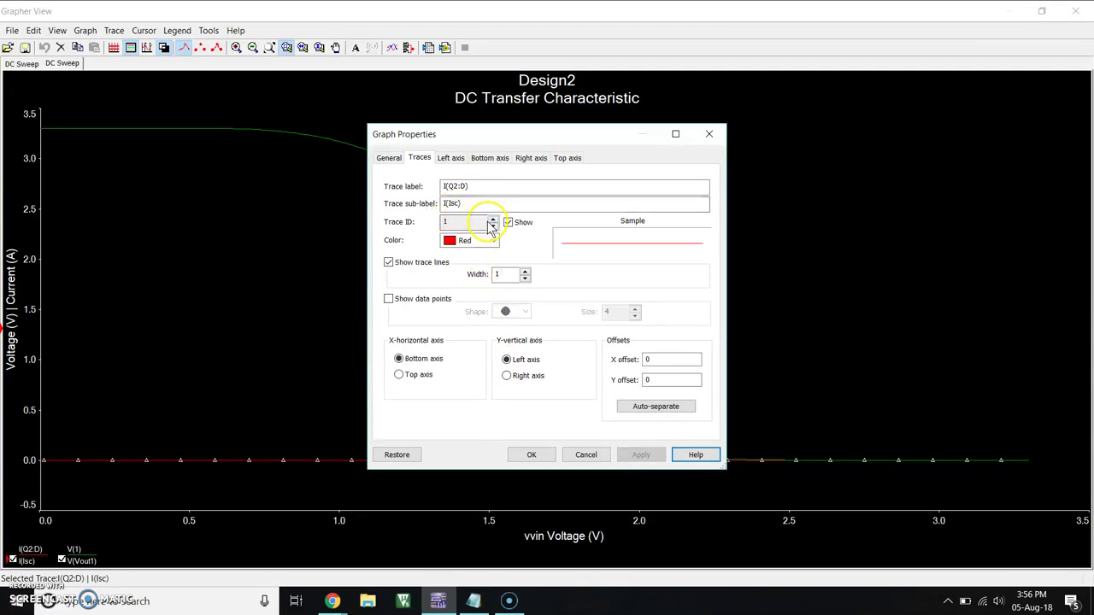
pyautogui.click(447, 206)
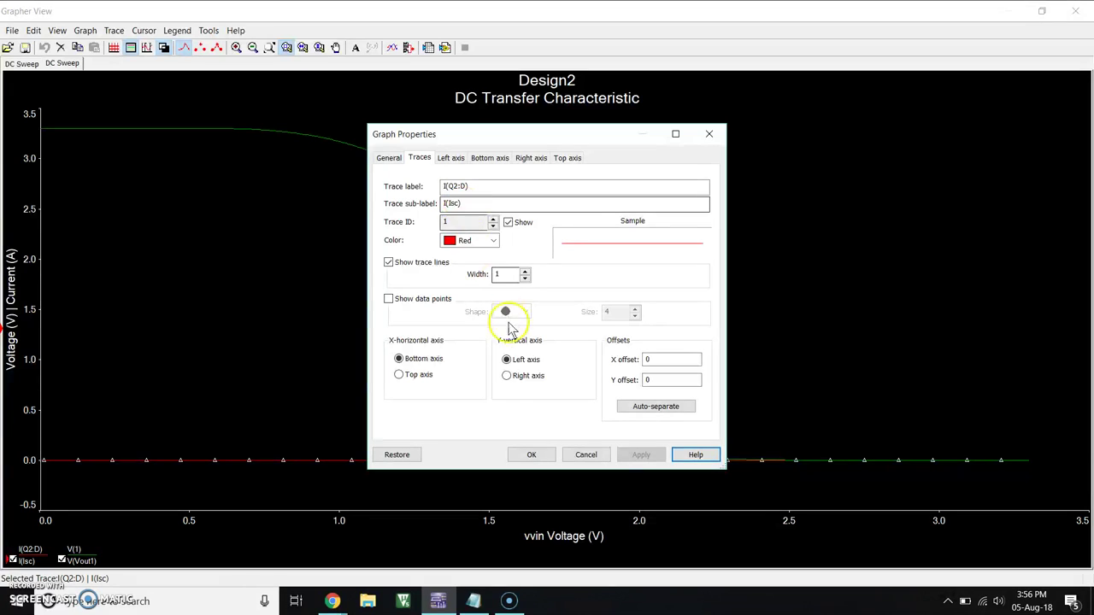
pyautogui.click(508, 377)
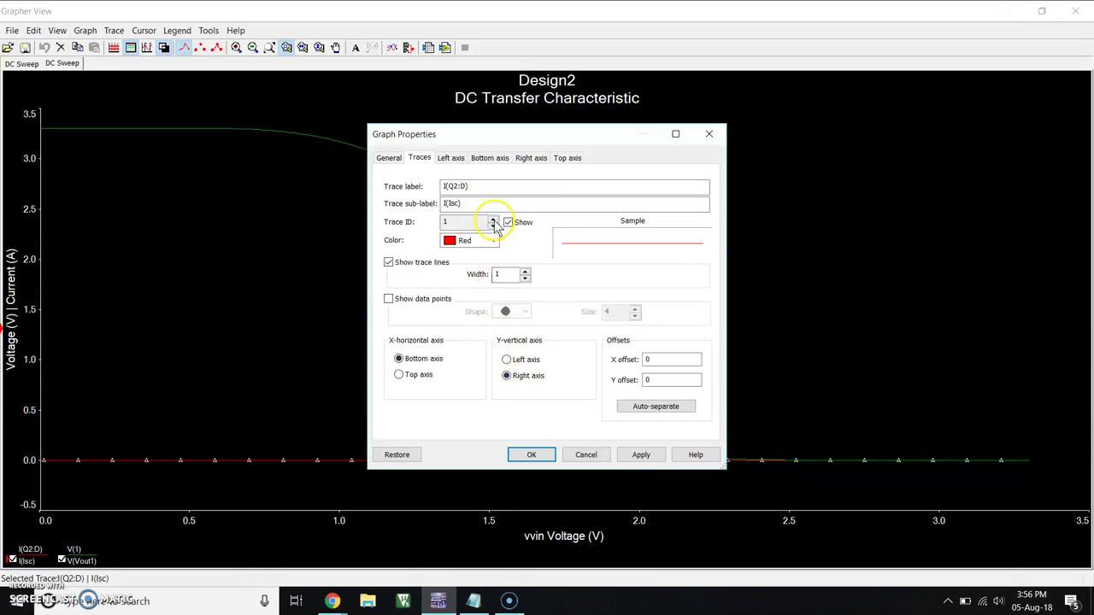
pyautogui.click(493, 221)
pyautogui.click(443, 204)
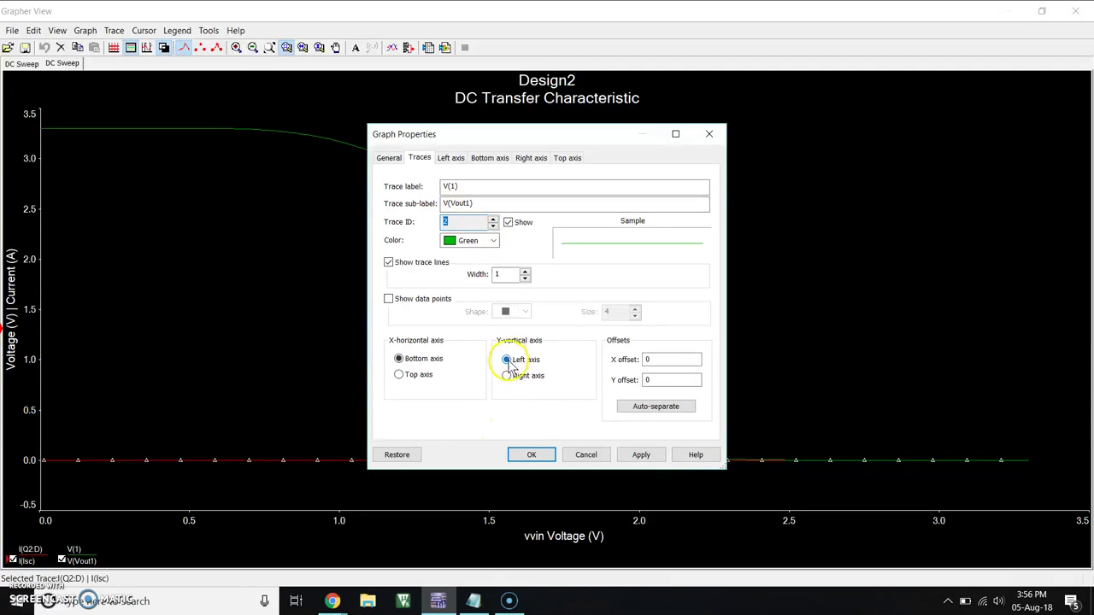
# - Auto-range the left and bottom axes of the transfer graph
pyautogui.click(452, 159)
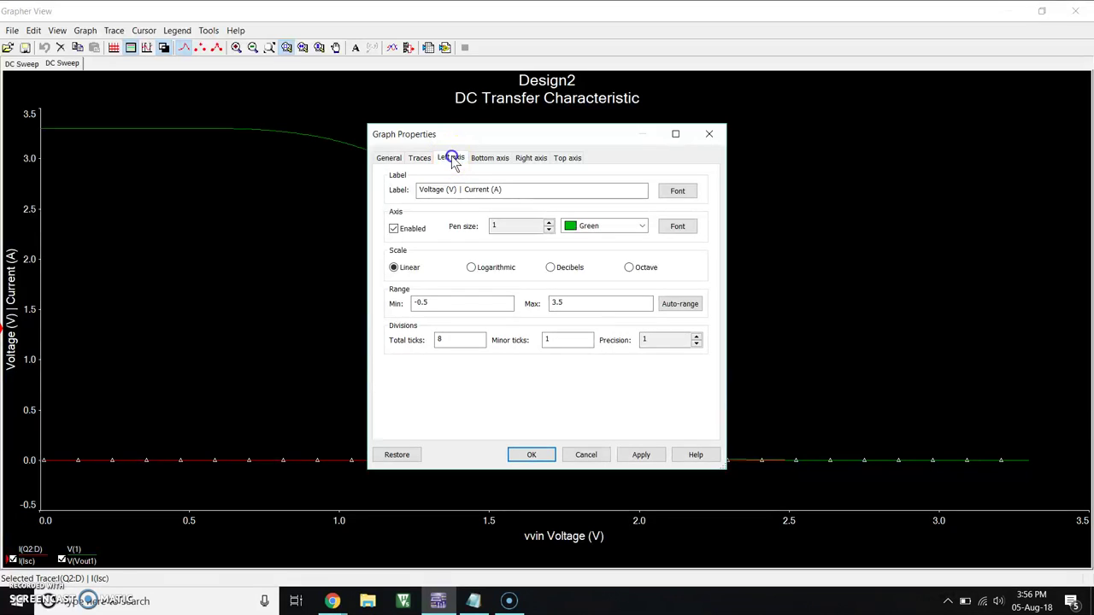
pyautogui.click(691, 305)
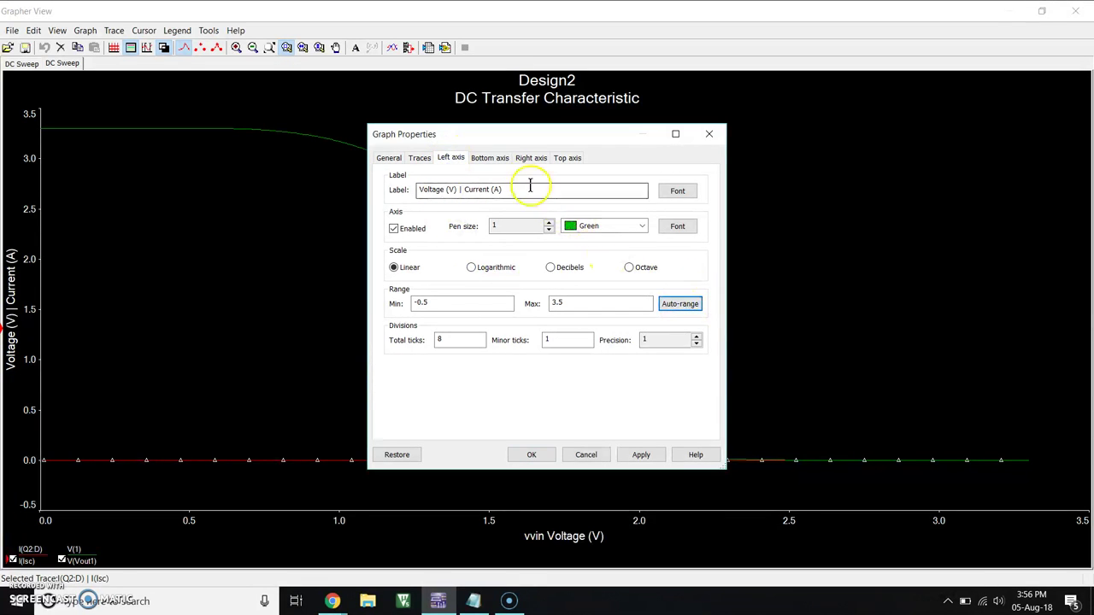
pyautogui.click(494, 160)
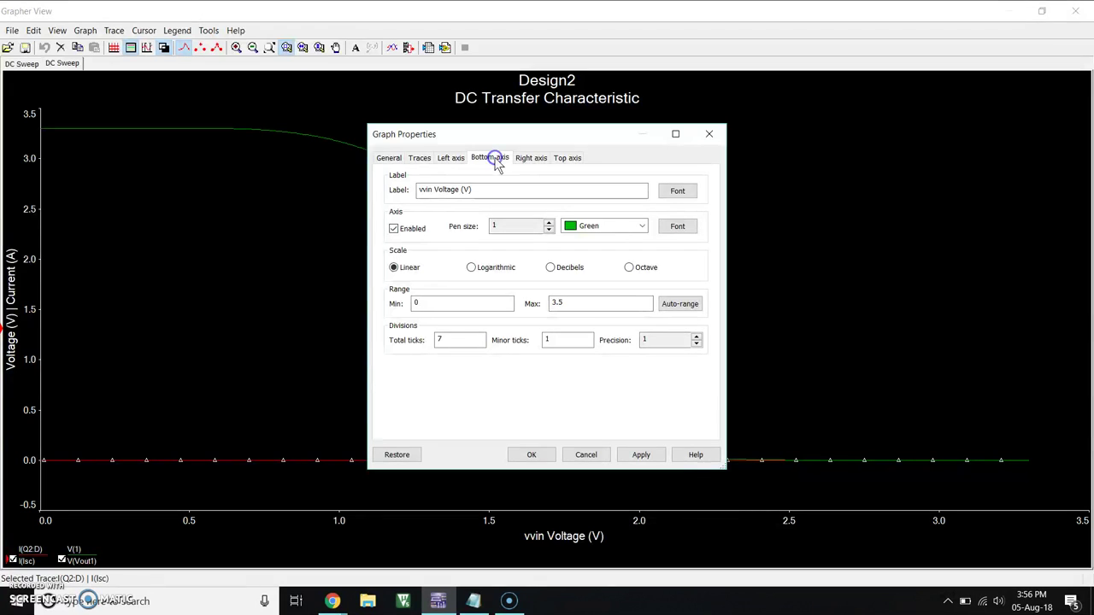
pyautogui.click(683, 307)
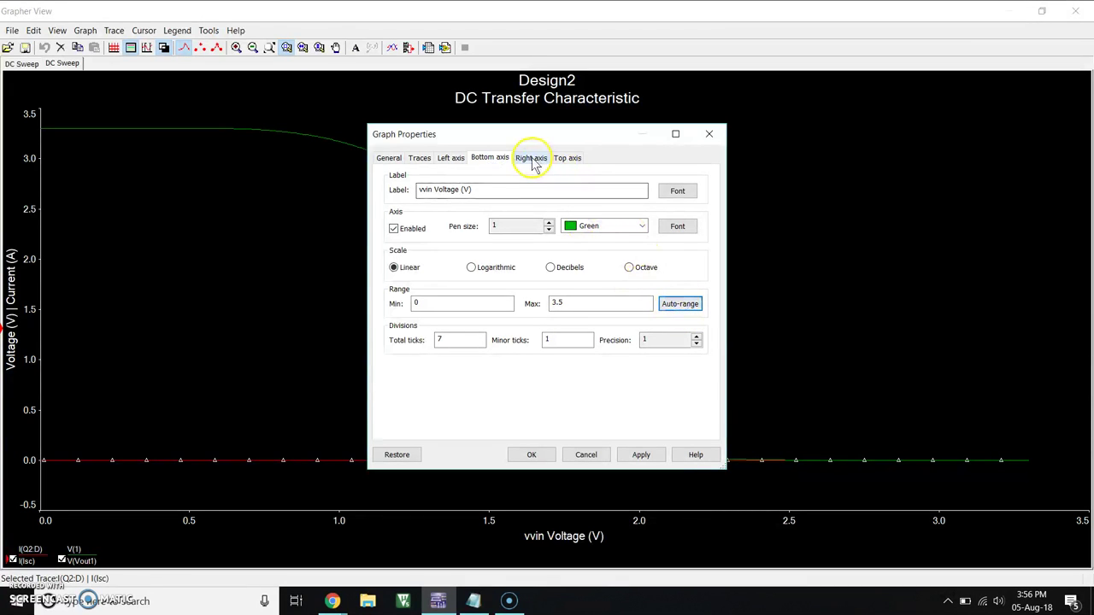
# - Enable the right axis, auto-ranged −10µ to 70µ, then show Notepad's expected answers
pyautogui.click(529, 158)
pyautogui.click(394, 229)
pyautogui.click(672, 313)
pyautogui.click(641, 455)
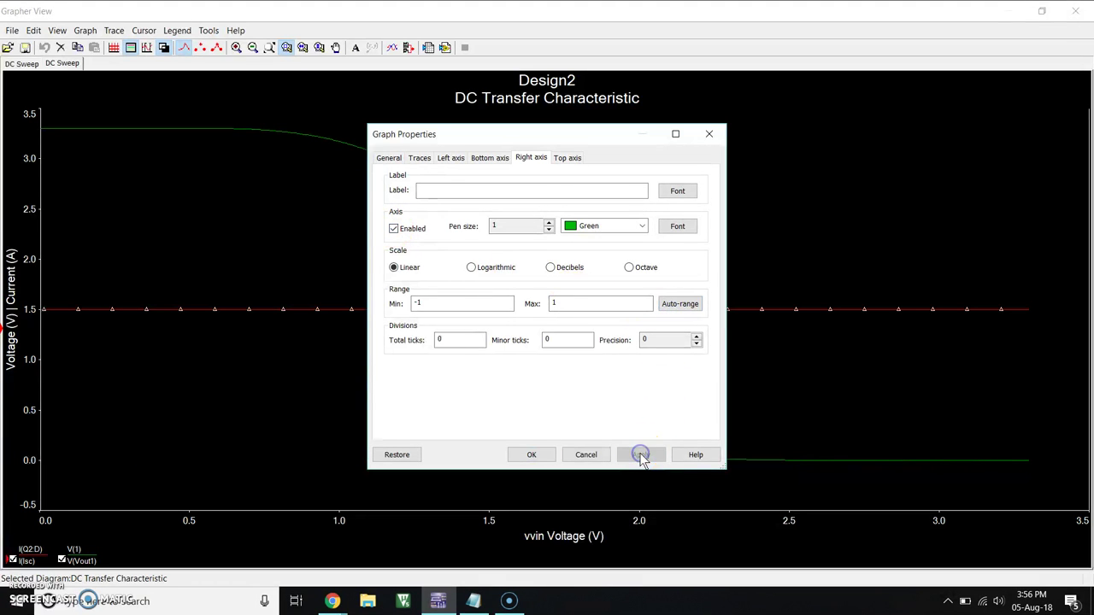
pyautogui.click(670, 304)
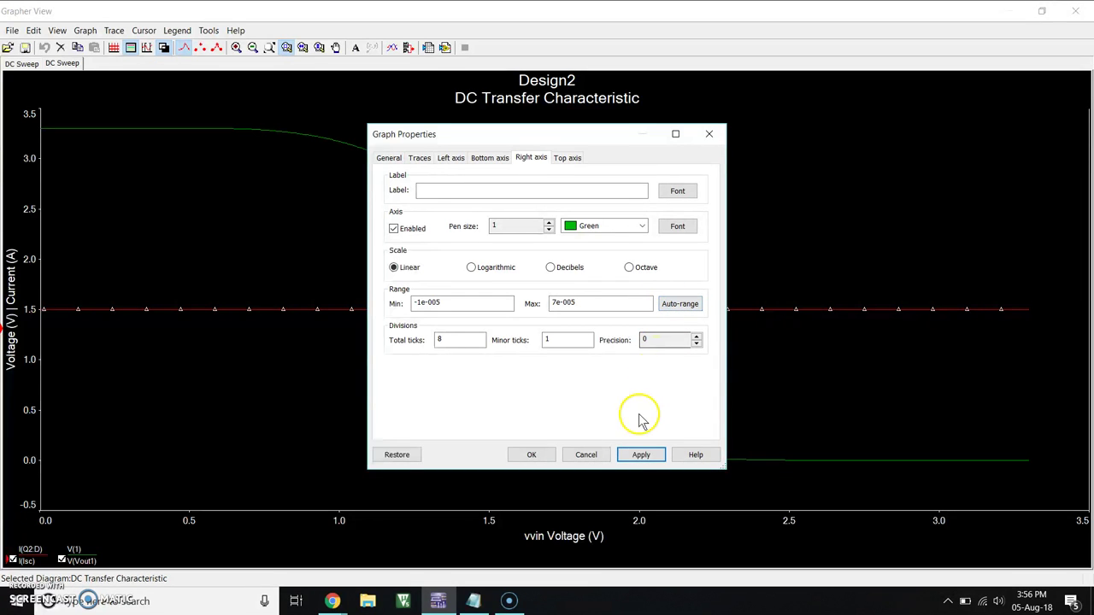
pyautogui.click(640, 456)
pyautogui.click(534, 456)
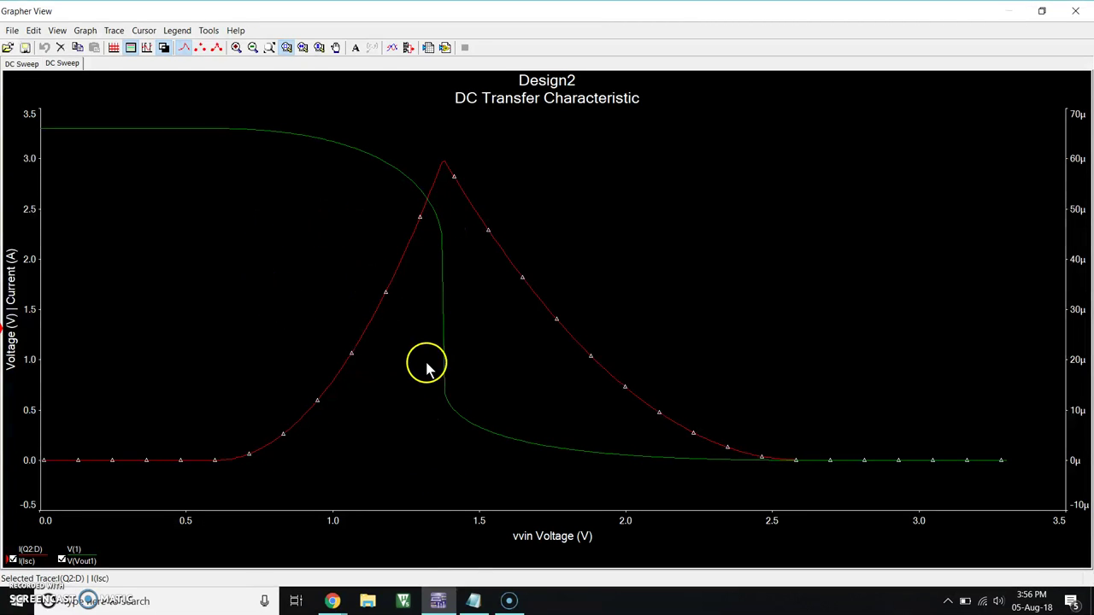
pyautogui.click(472, 601)
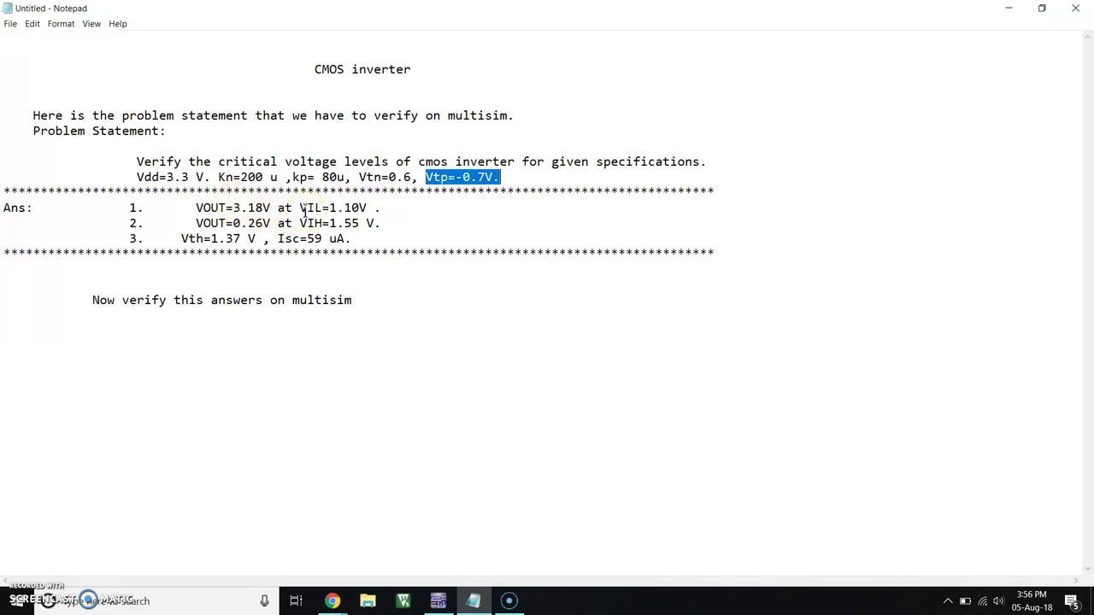
# - Snap the Notepad answers to the right half and bring the DC transfer graph back in front
pyautogui.press('super+Right')
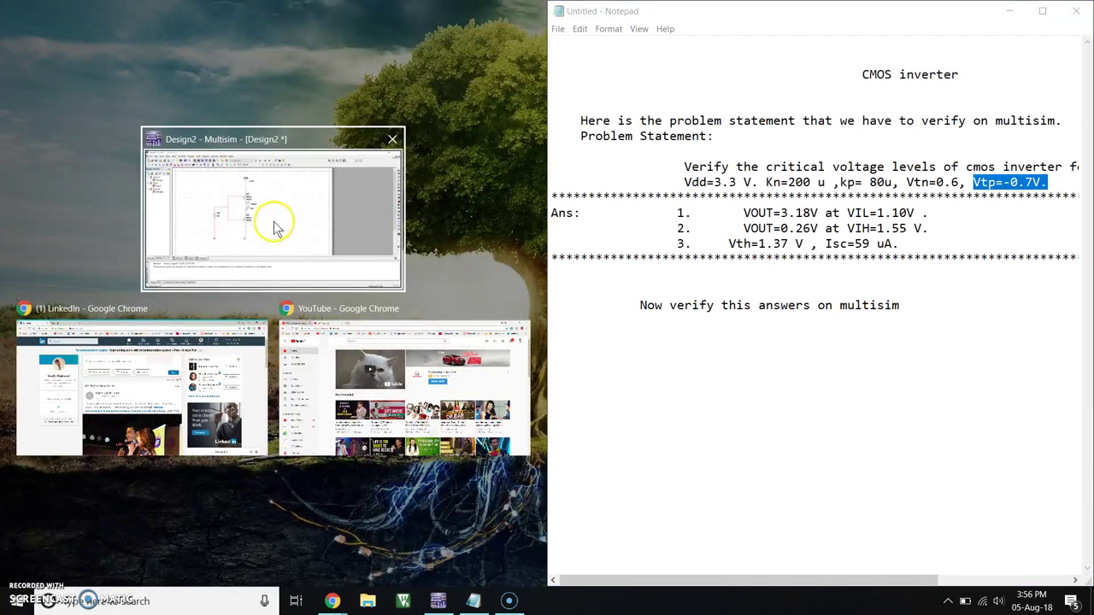
pyautogui.click(276, 201)
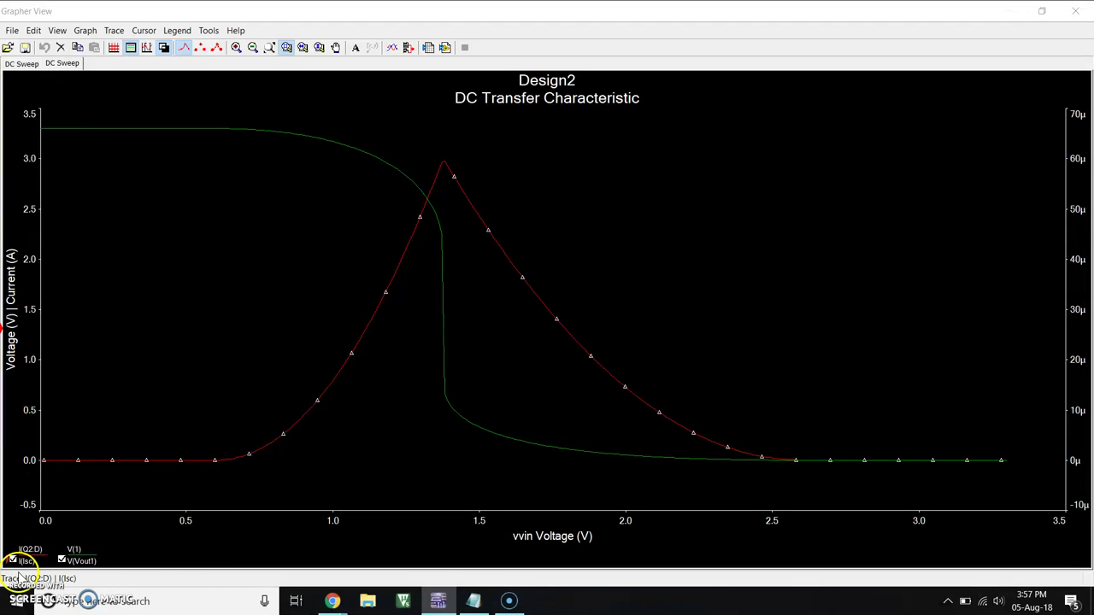
pyautogui.moveTo(77, 167); pyautogui.dragTo(42, 112)
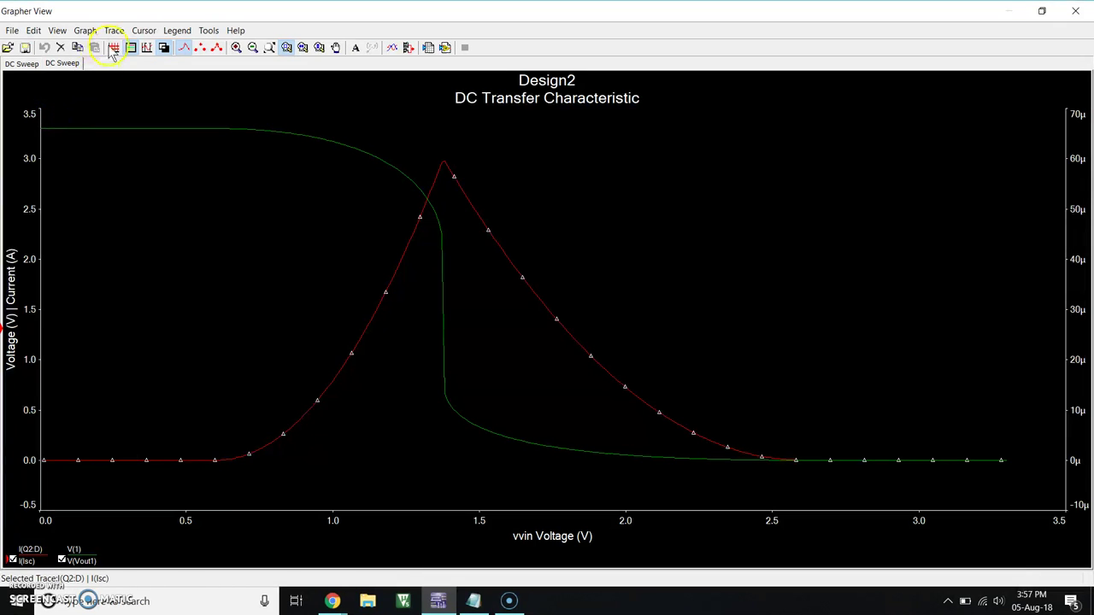
pyautogui.click(137, 32)
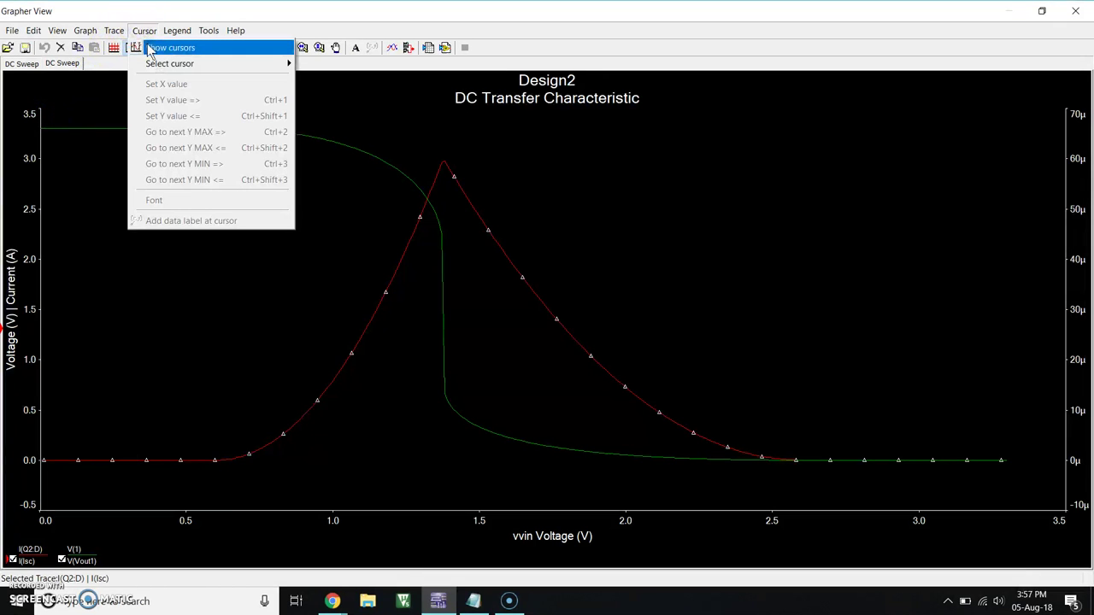
# - Show measurement cursors on the graph and place the cursor readout panel mid-plot
pyautogui.click(149, 48)
pyautogui.moveTo(48, 108)
pyautogui.mouseDown()
pyautogui.moveTo(72, 113)
pyautogui.moveTo(40, 110)
pyautogui.mouseUp()
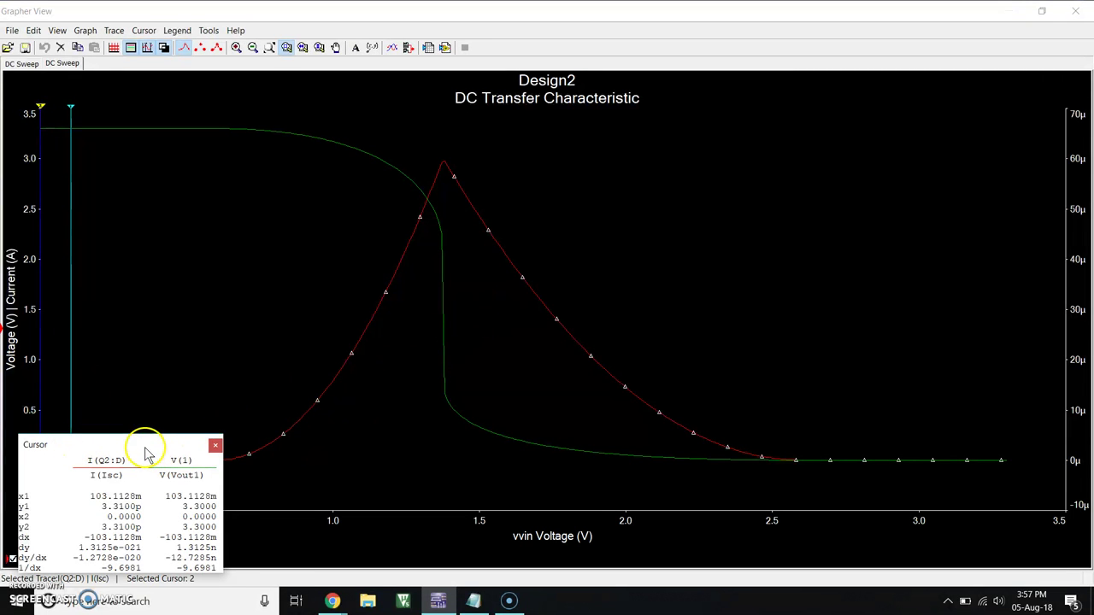
pyautogui.moveTo(142, 453); pyautogui.dragTo(704, 176)
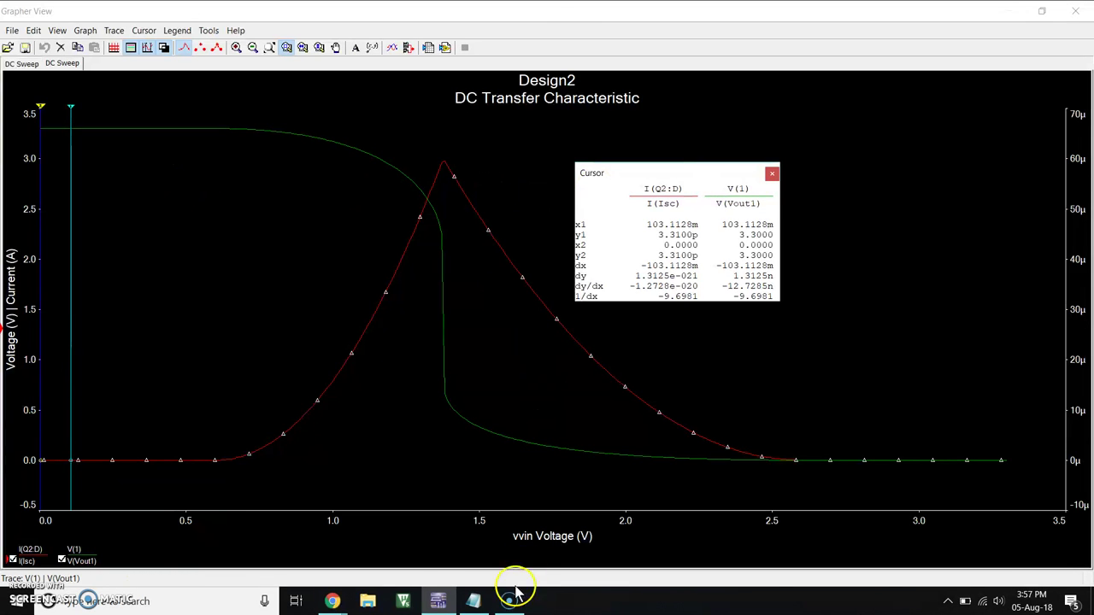
pyautogui.click(471, 604)
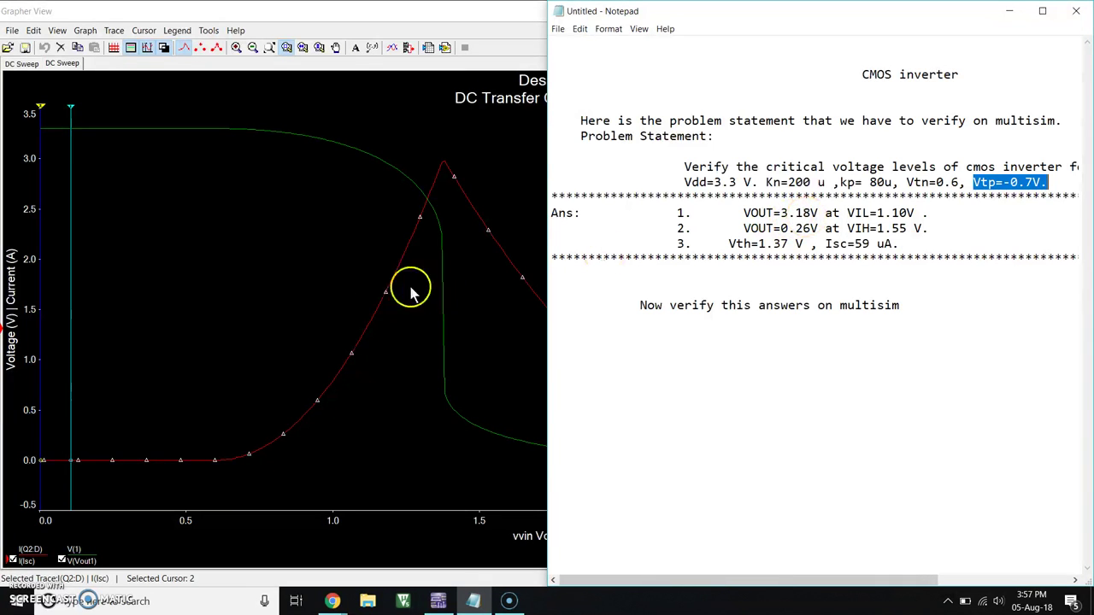
# - Drag cursor 1 to about 1.11 V input (Vout 3.057 V) and compare with the expected VIL
pyautogui.click(356, 269)
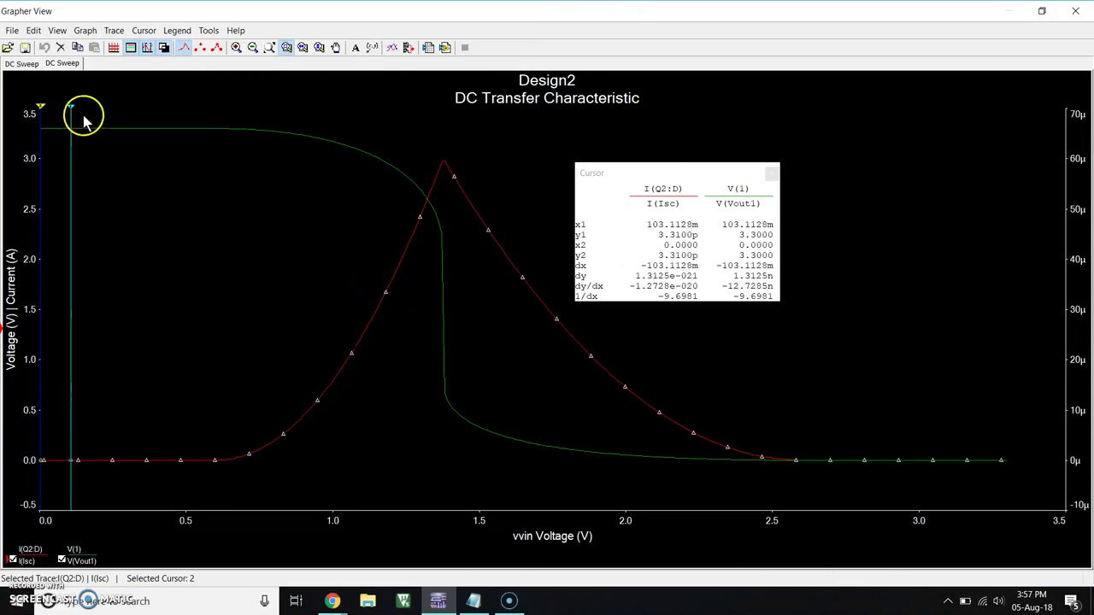
pyautogui.moveTo(69, 103); pyautogui.dragTo(335, 266)
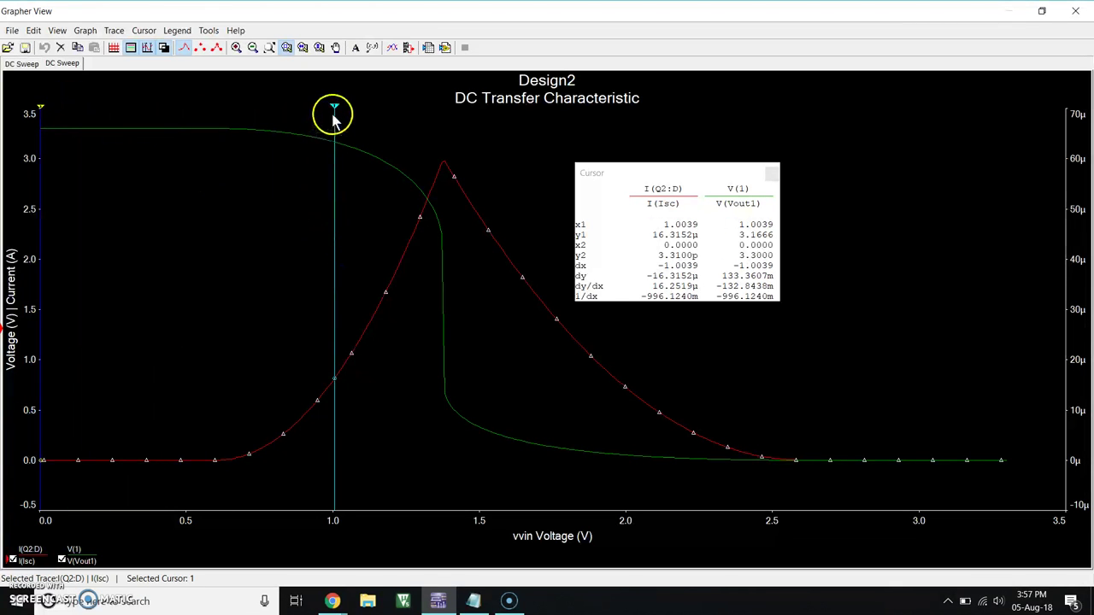
pyautogui.moveTo(336, 108); pyautogui.dragTo(375, 122)
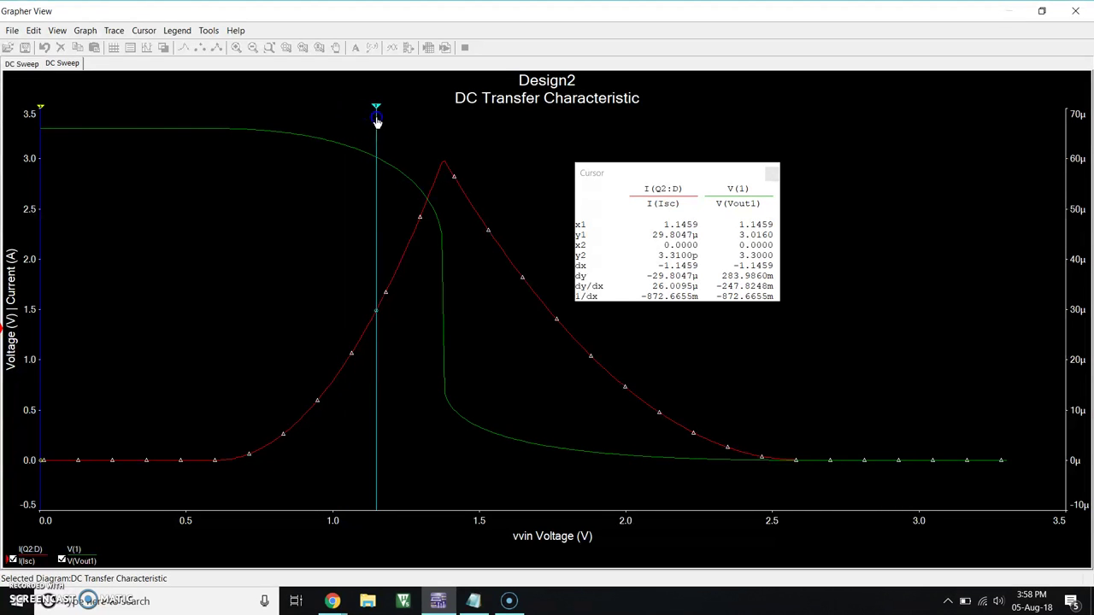
pyautogui.moveTo(377, 122); pyautogui.dragTo(368, 111)
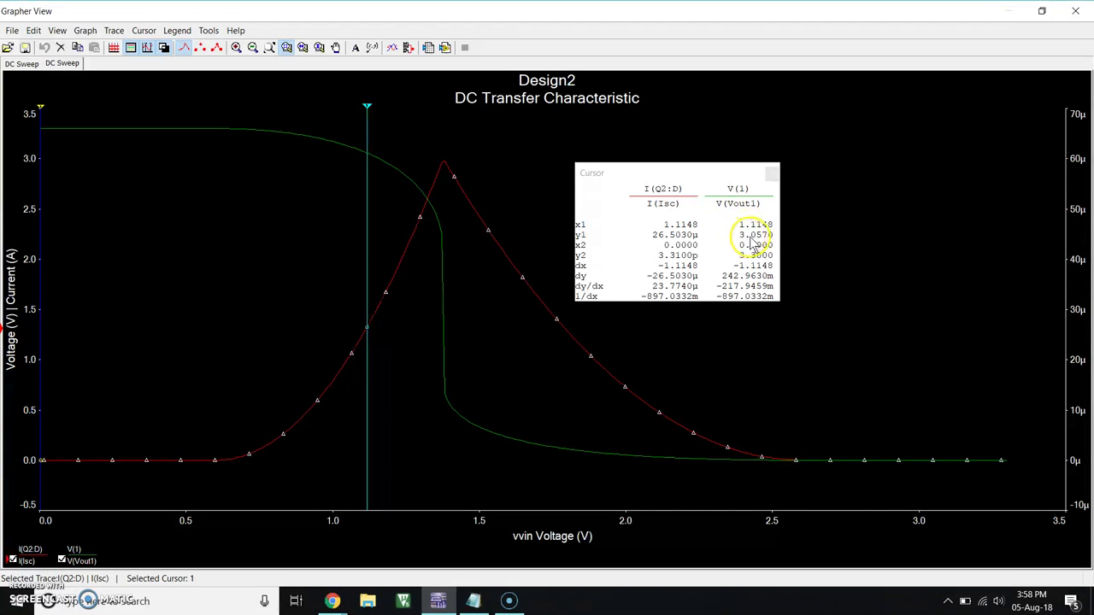
pyautogui.click(474, 601)
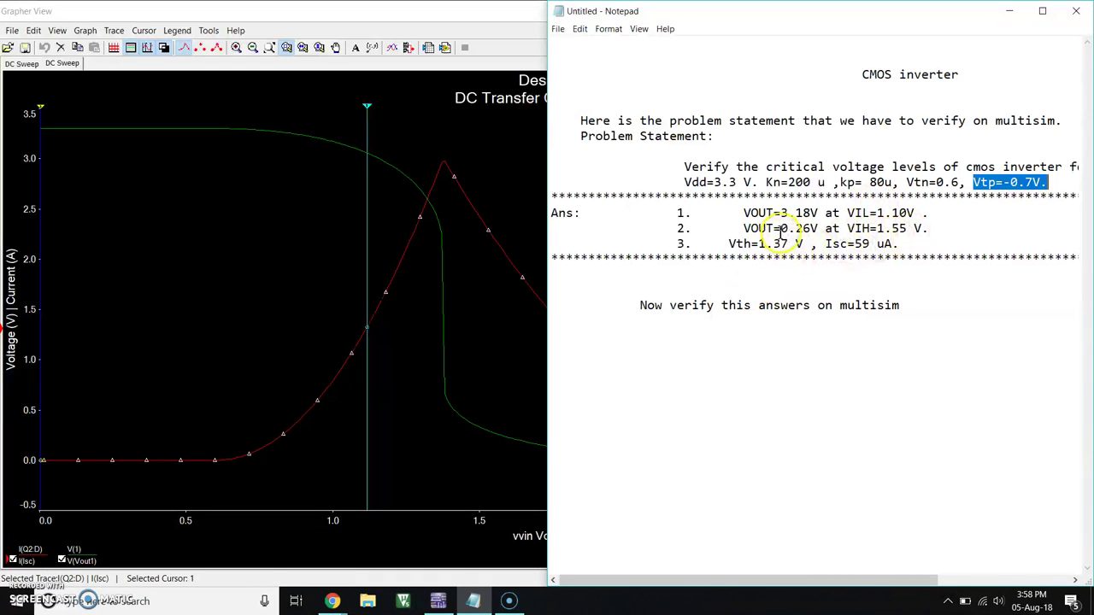
# - Drag measurement cursor 1 to about 1.556 V input (Vout 264.29 mV) and check it against the expected VIH
pyautogui.click(531, 313)
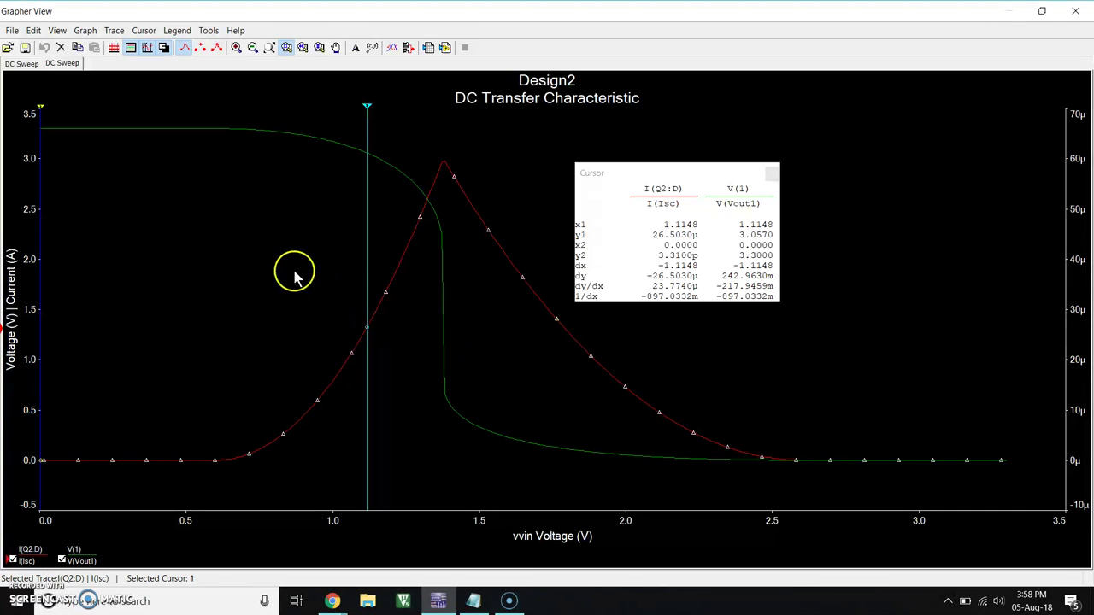
pyautogui.click(367, 108)
pyautogui.click(366, 106)
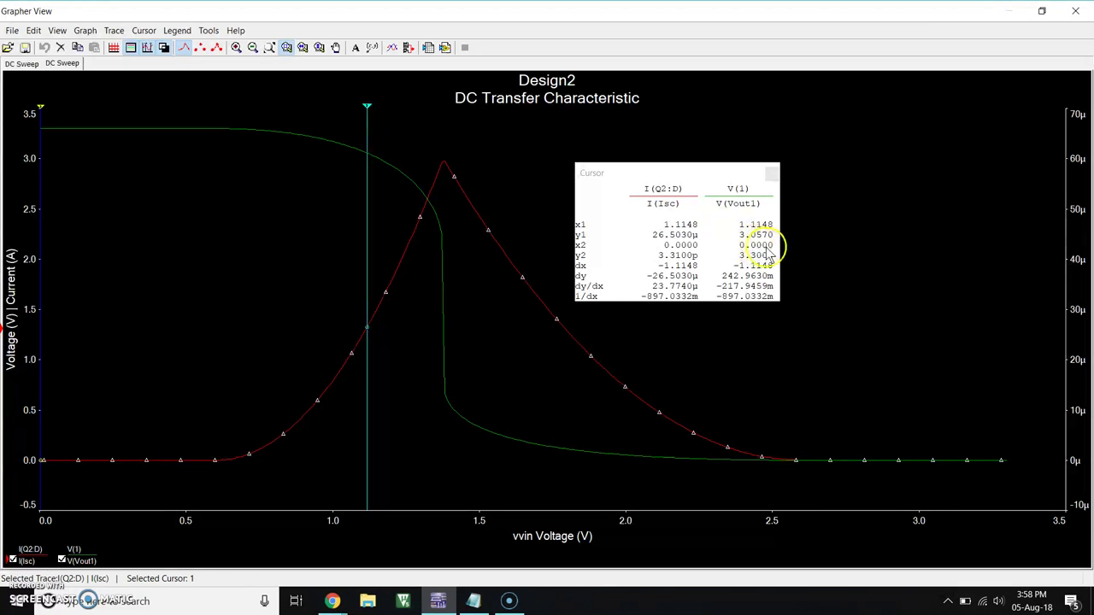
pyautogui.moveTo(365, 107); pyautogui.dragTo(498, 206)
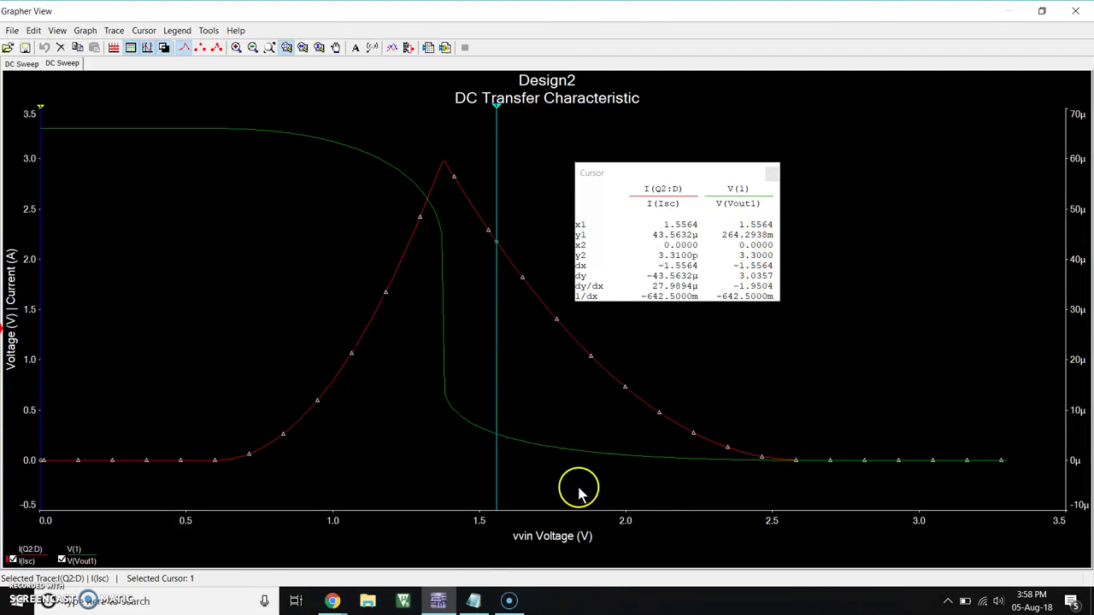
pyautogui.click(472, 601)
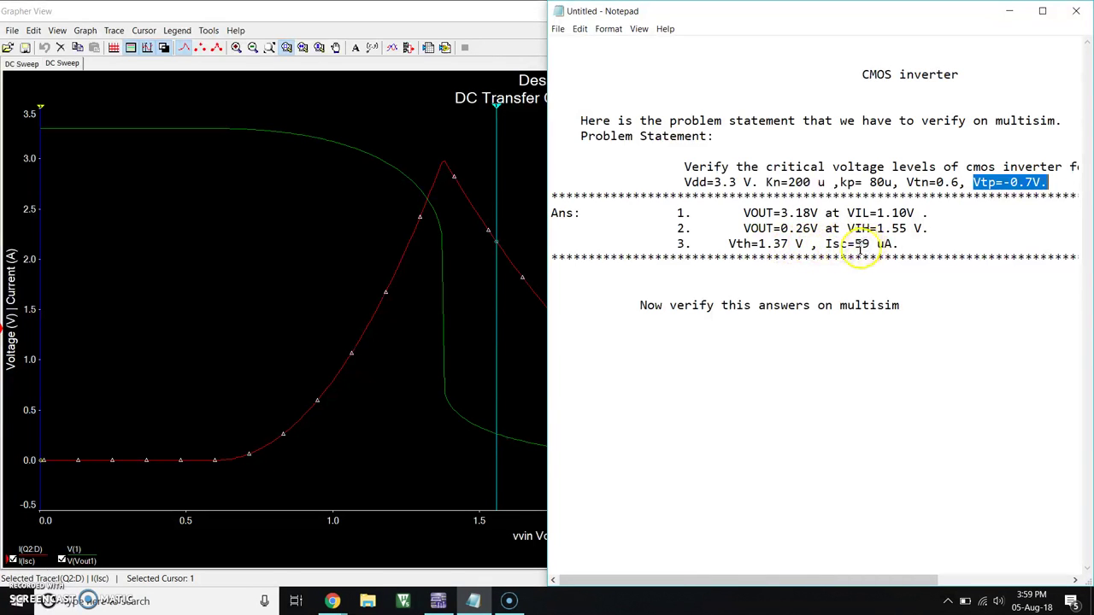
# - Move cursor 1 to the Isc peak at 1.3735 V, reading 59.38 µA, then close the graph
pyautogui.click(1008, 17)
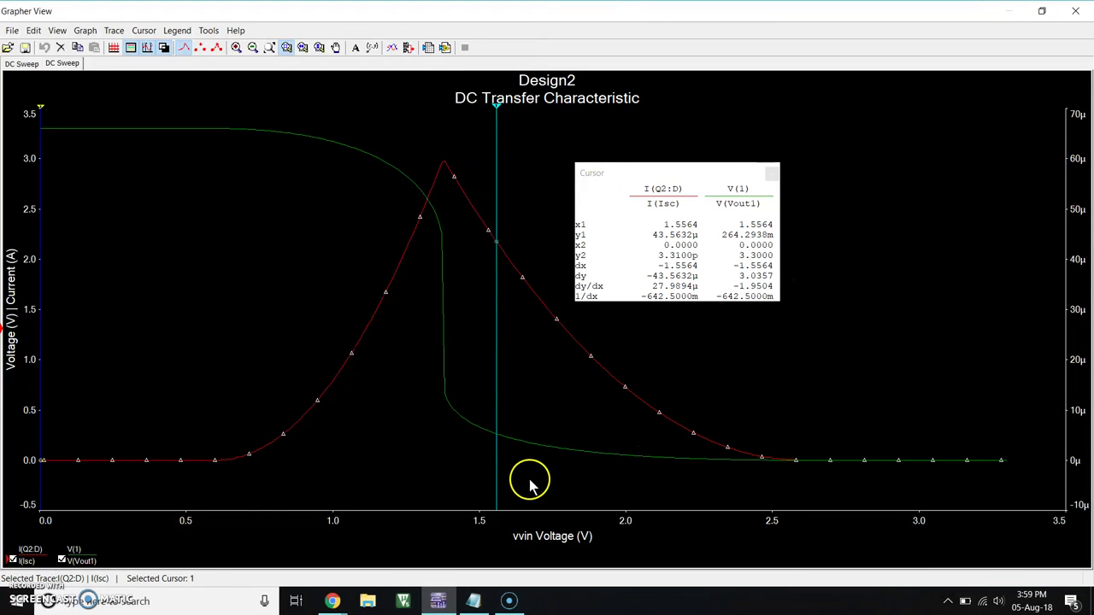
pyautogui.moveTo(496, 114); pyautogui.dragTo(442, 117)
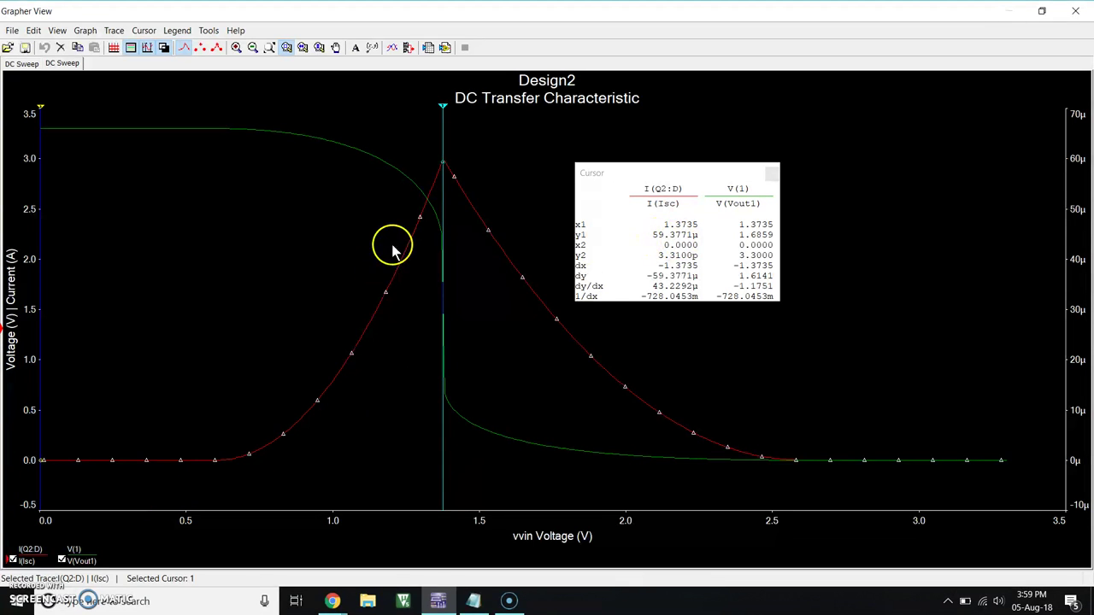
pyautogui.click(1075, 10)
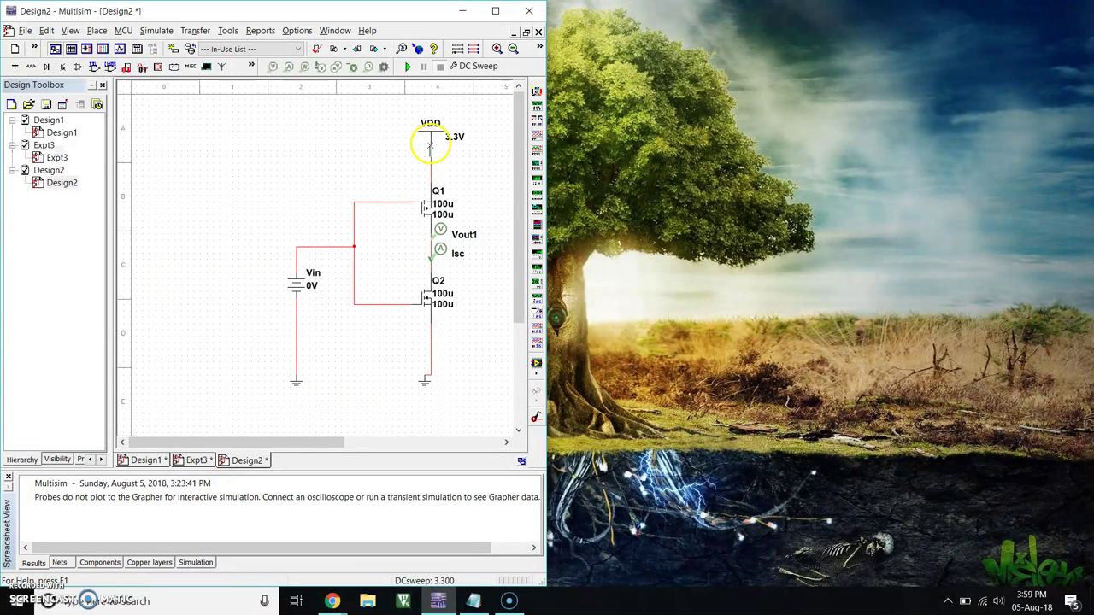
# - Maximize the Multisim circuit window and show the Notepad expected answers full-screen
pyautogui.click(495, 10)
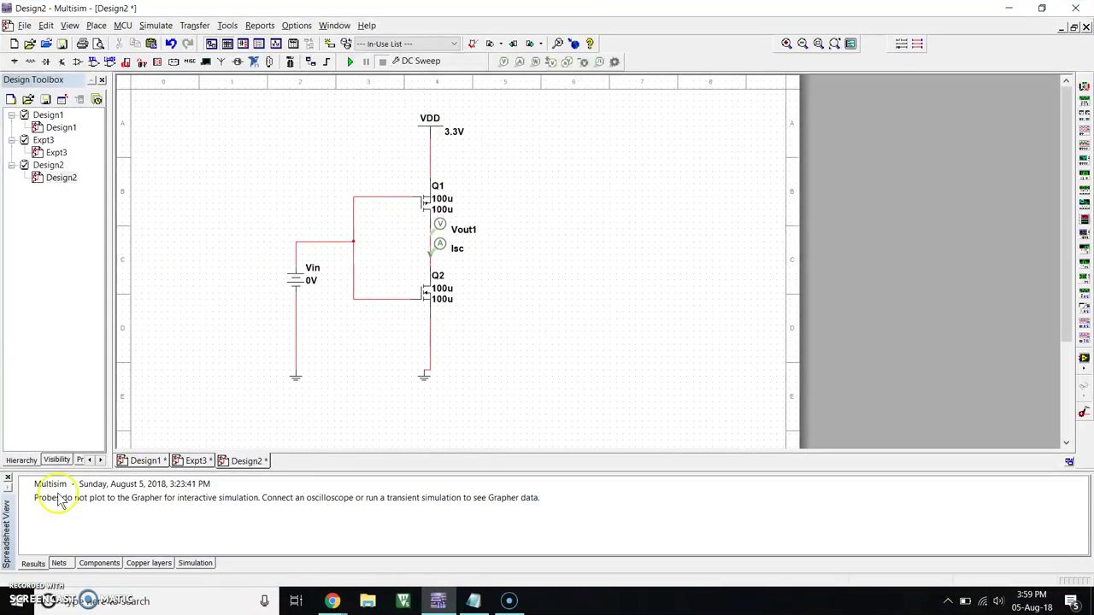
pyautogui.click(473, 601)
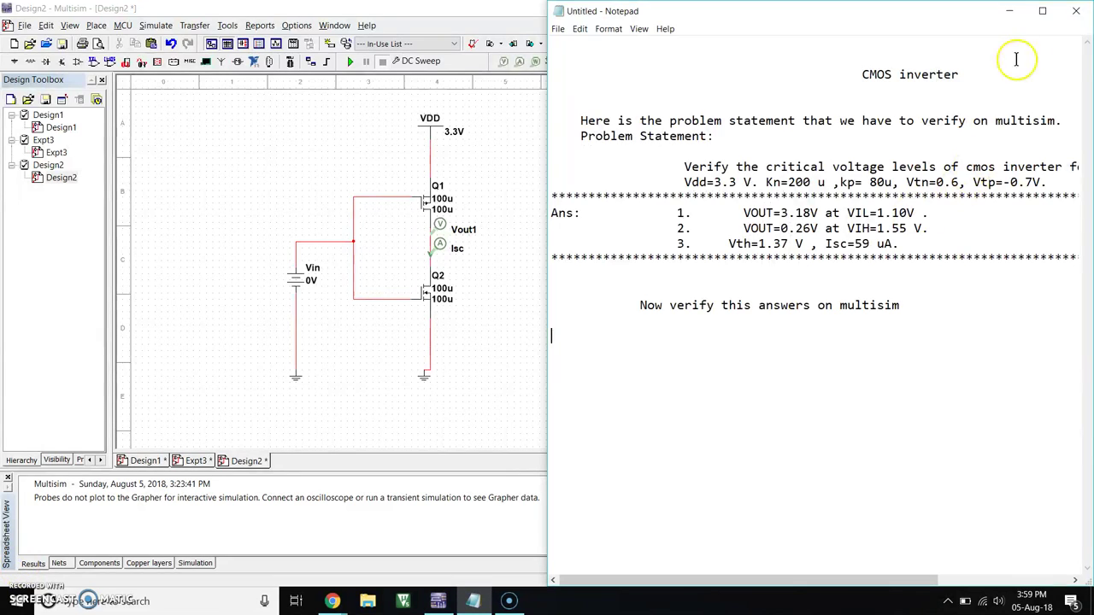
pyautogui.click(1041, 11)
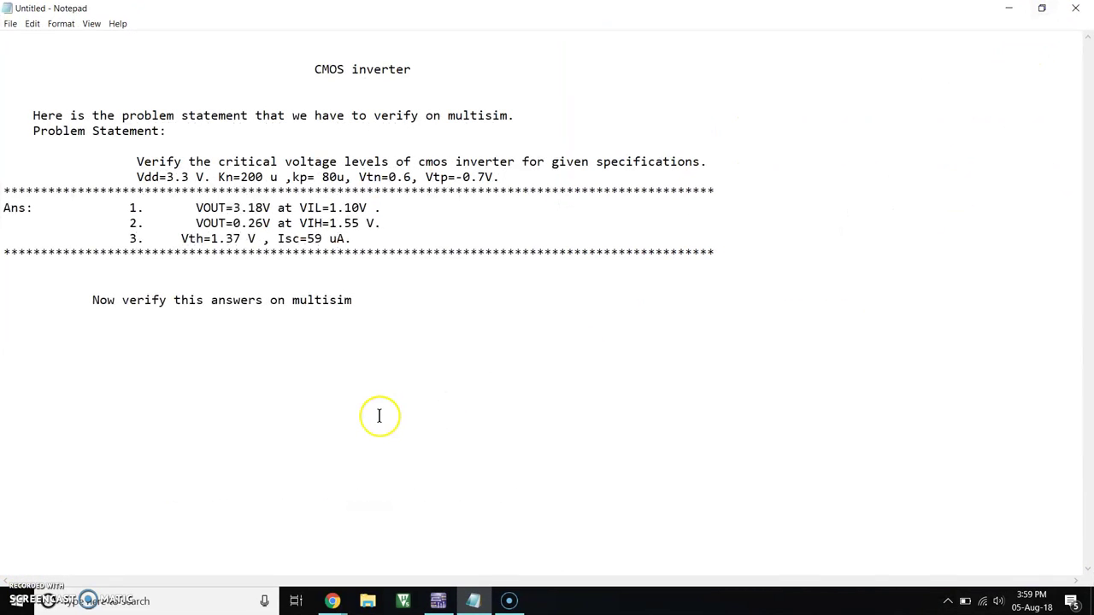